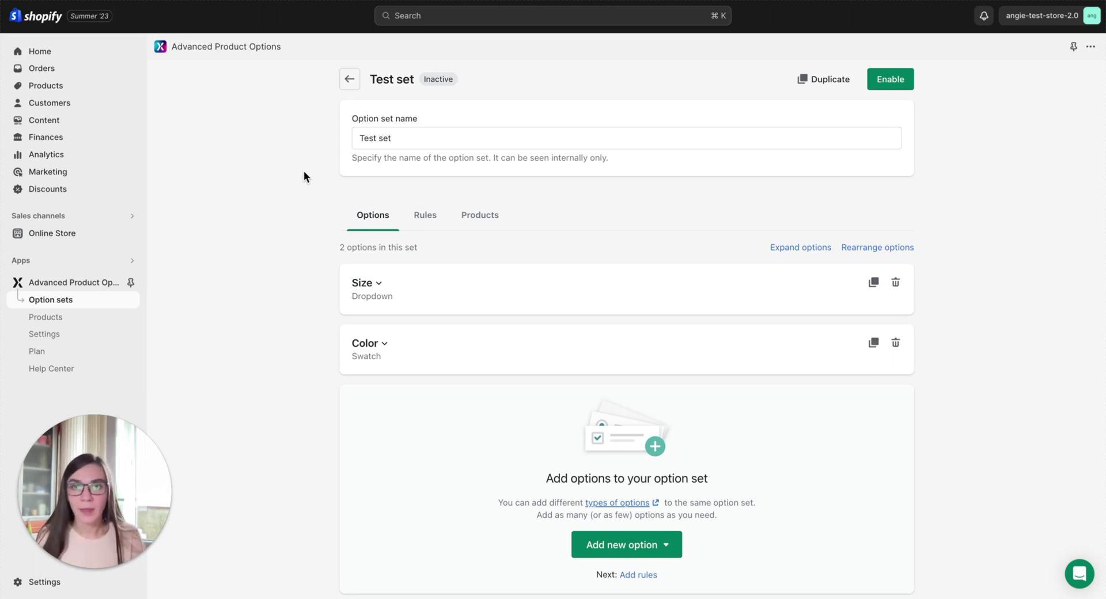
# Add a new rule to the Test set and select its default 'Untitled rule' name.
pyautogui.click(426, 217)
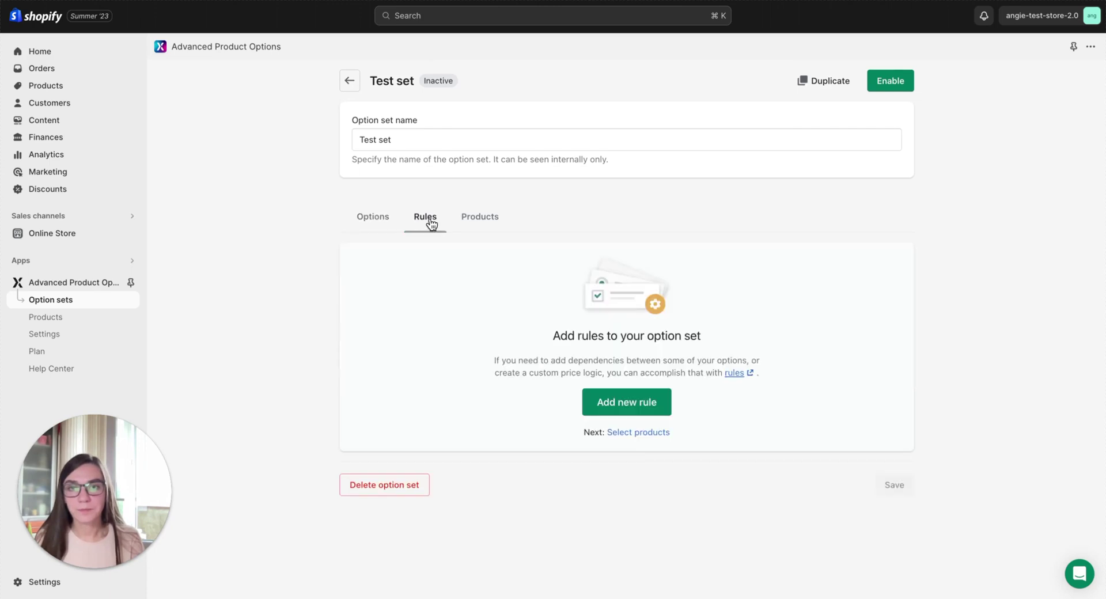
pyautogui.click(624, 402)
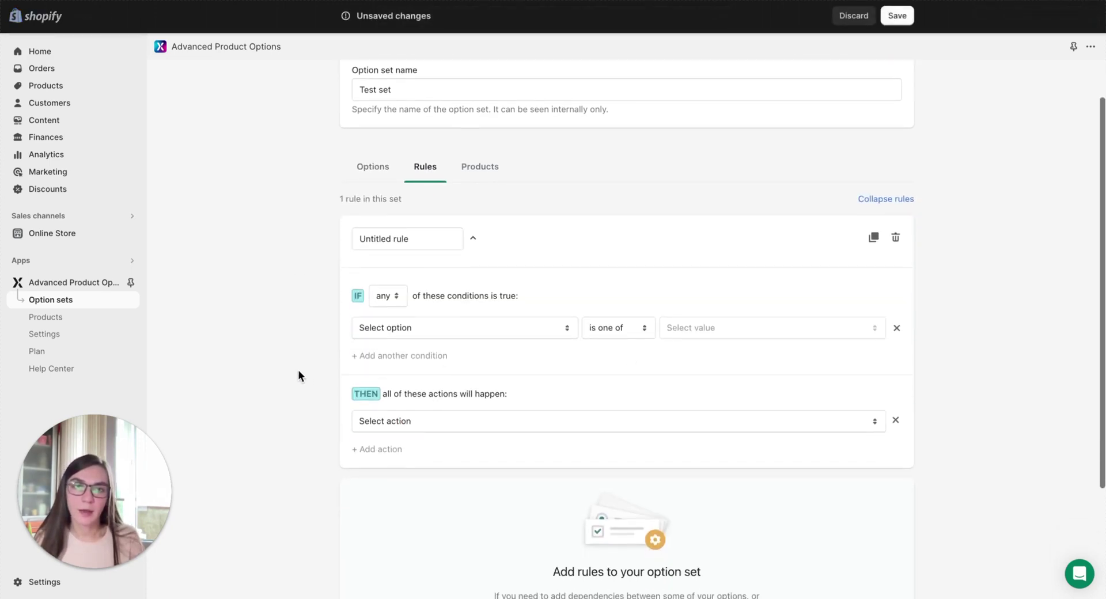
pyautogui.click(414, 239)
pyautogui.moveTo(414, 240); pyautogui.dragTo(352, 240)
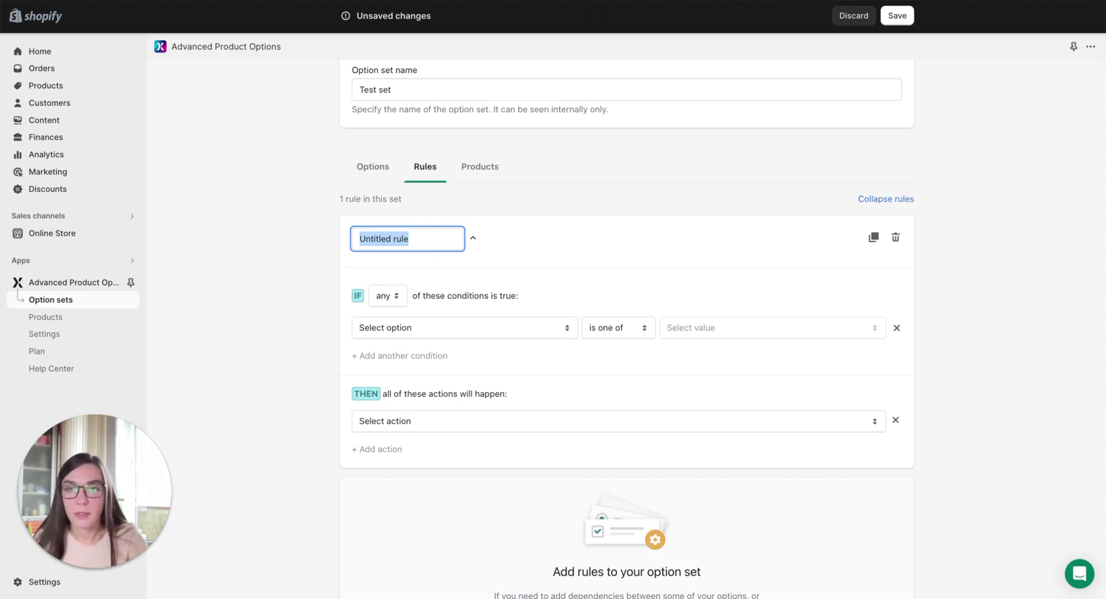
# Name the new rule 'test'.
pyautogui.write('test')
pyautogui.click(313, 306)
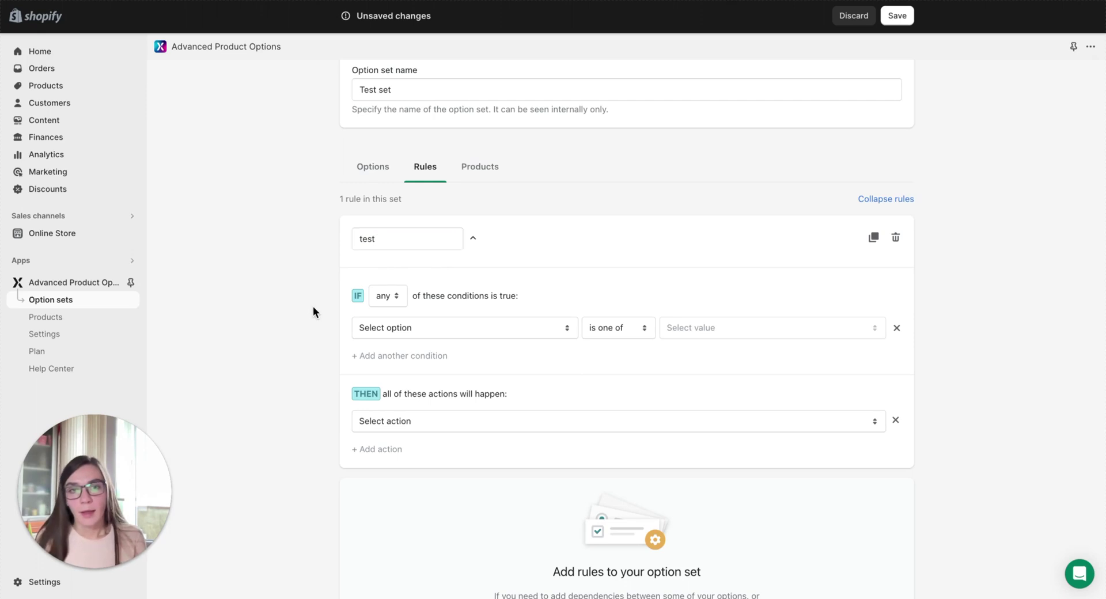
pyautogui.scroll(-1, 311, 313)
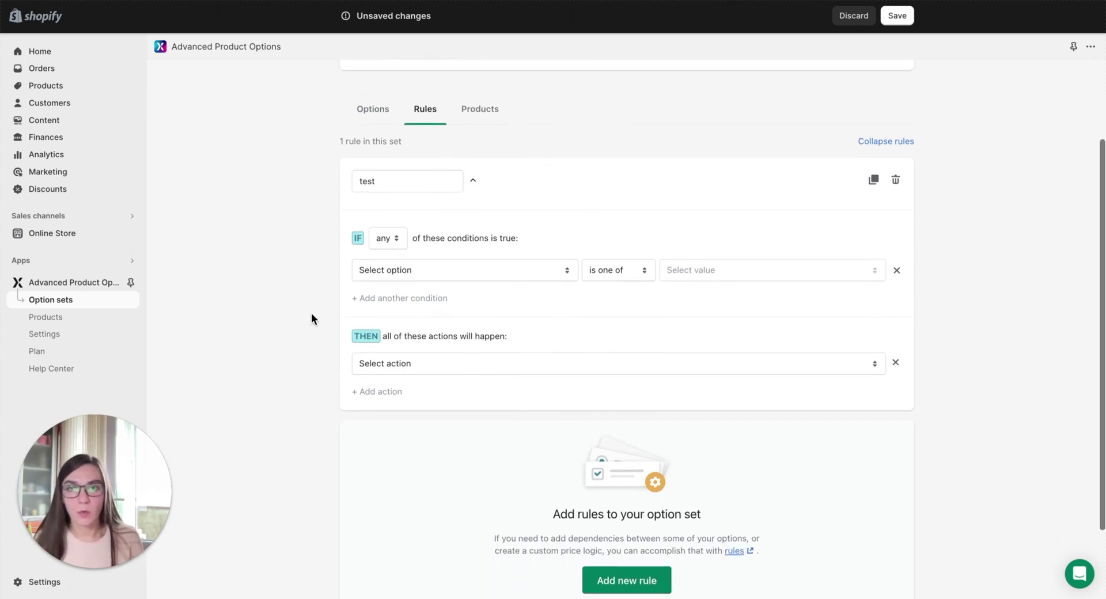
pyautogui.scroll(1, 314, 311)
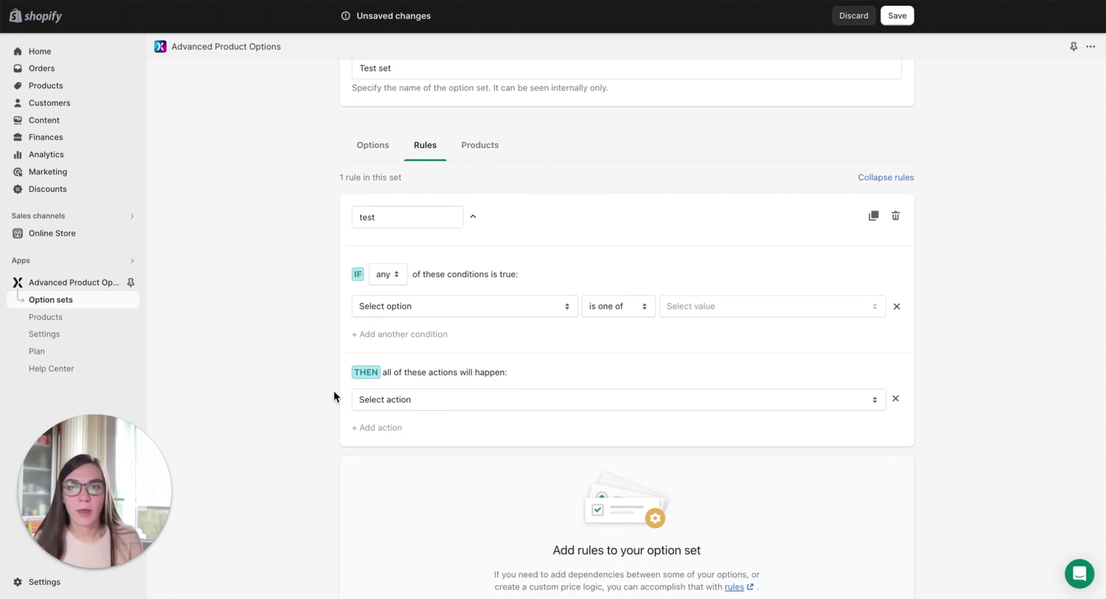
# Browse the list of actions a rule can perform.
pyautogui.scroll(-1, 333, 392)
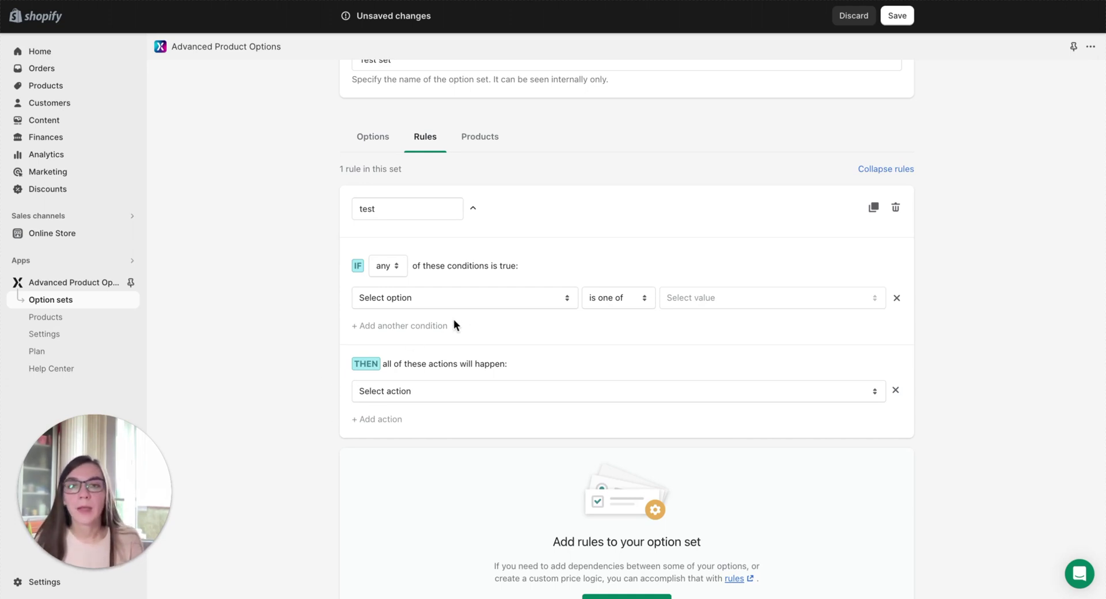
pyautogui.click(454, 391)
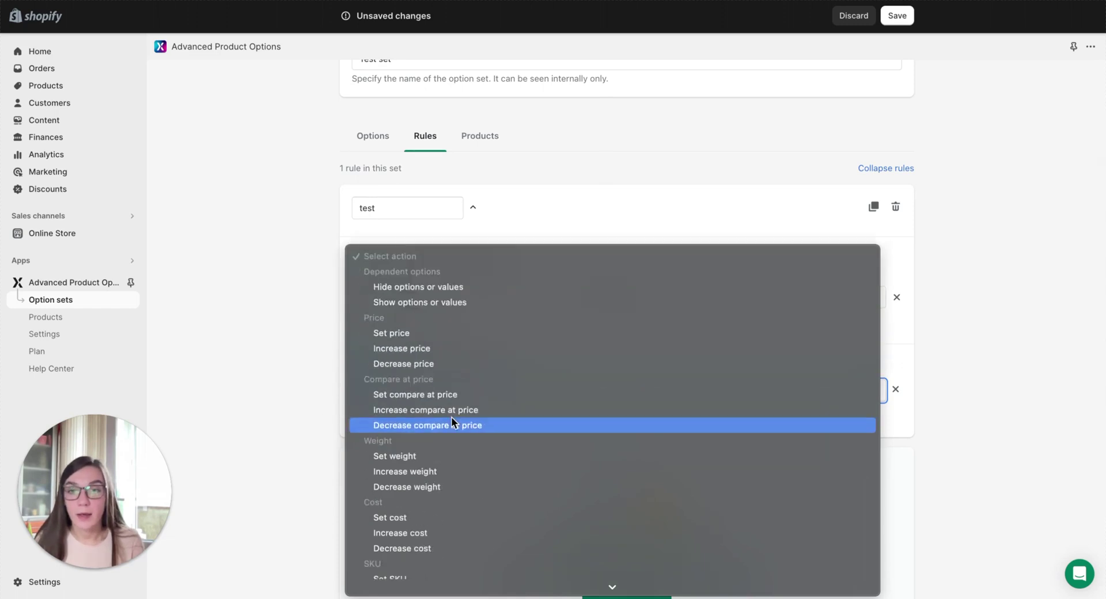
pyautogui.scroll(-2, 451, 417)
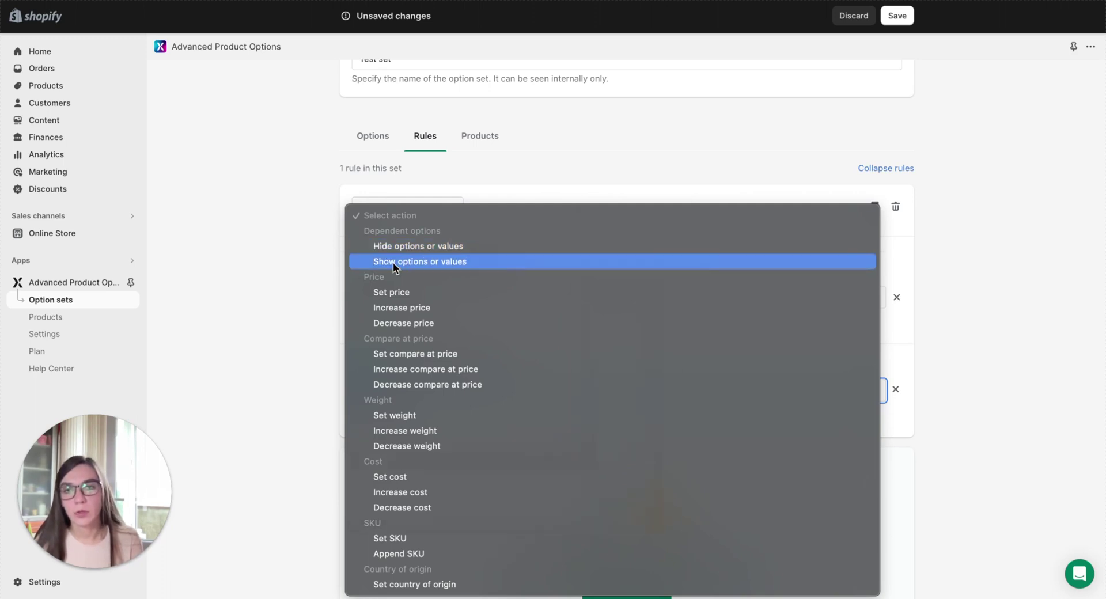
# Set the test rule's condition to Size is Small.
pyautogui.click(272, 270)
pyautogui.click(485, 294)
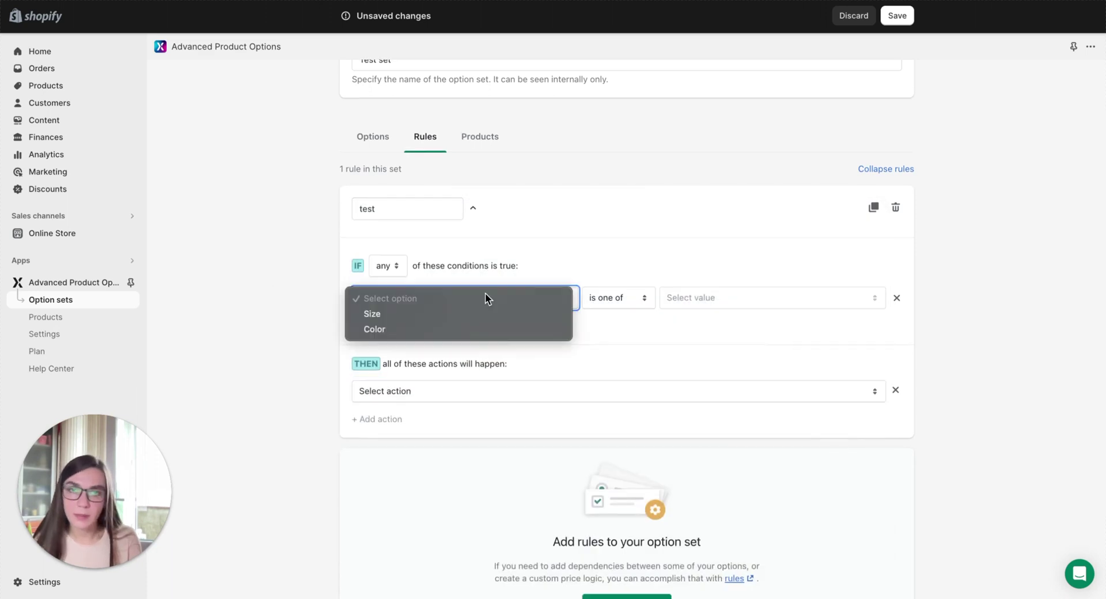
pyautogui.click(375, 317)
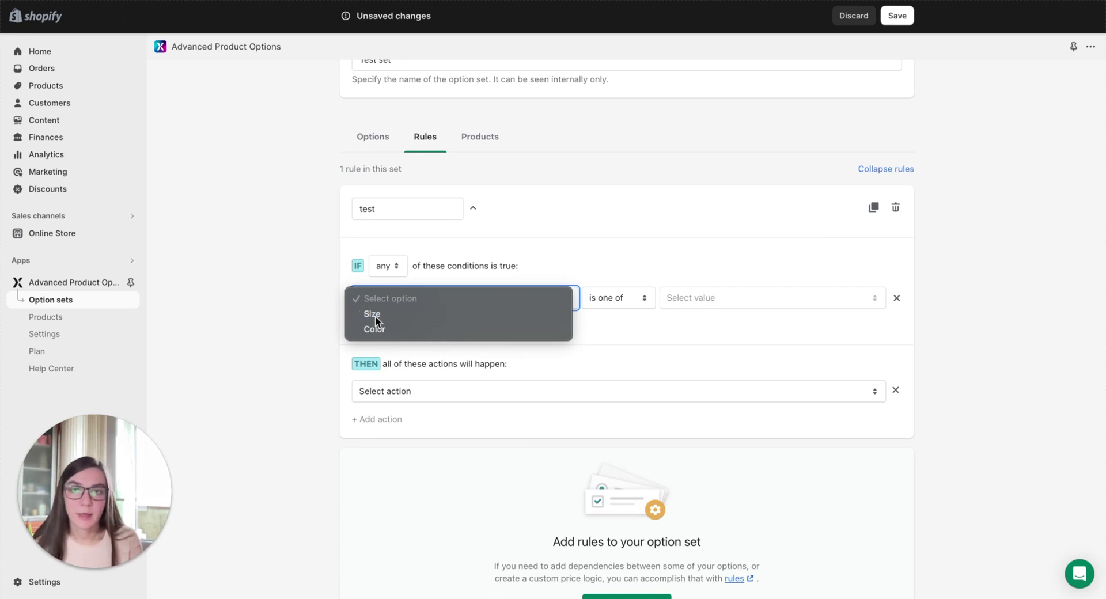
pyautogui.click(772, 306)
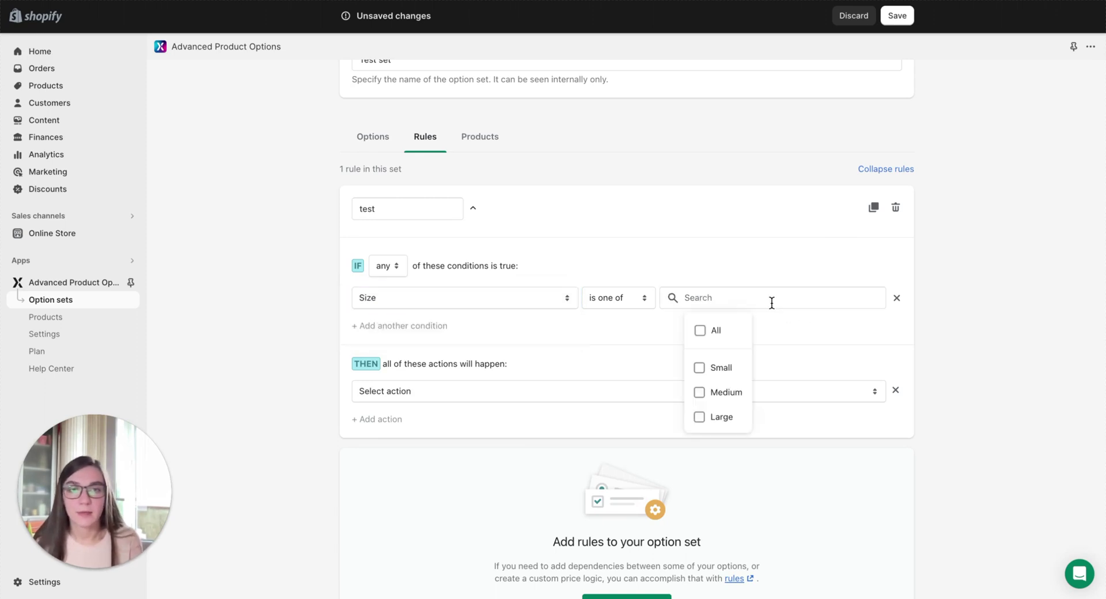
pyautogui.click(713, 374)
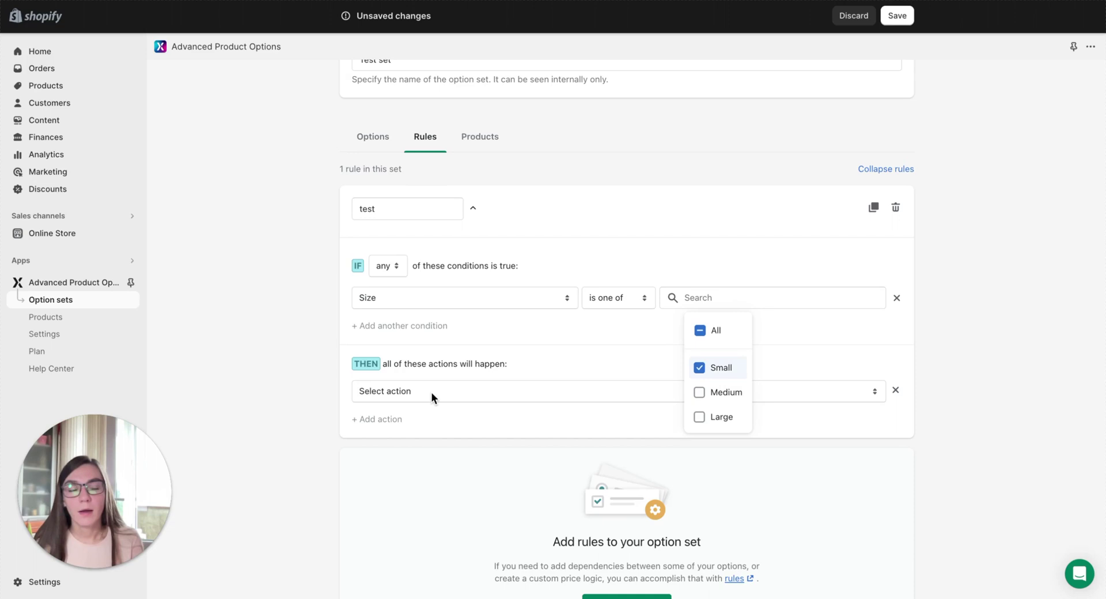
pyautogui.click(643, 346)
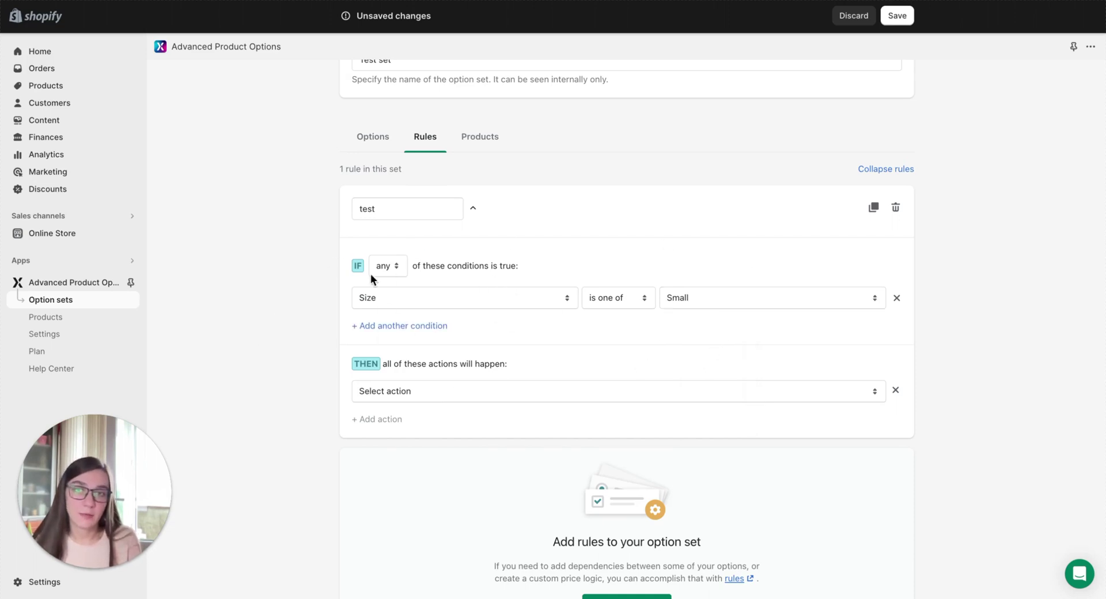
# Make the rule's action hide the Grey value of the Color option.
pyautogui.click(431, 392)
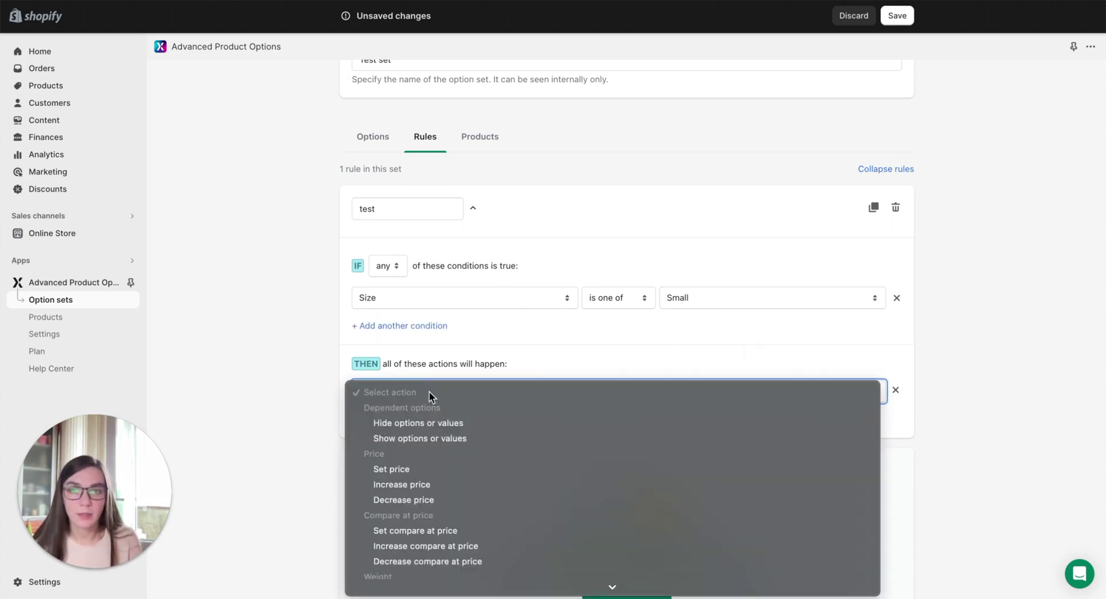
pyautogui.click(425, 422)
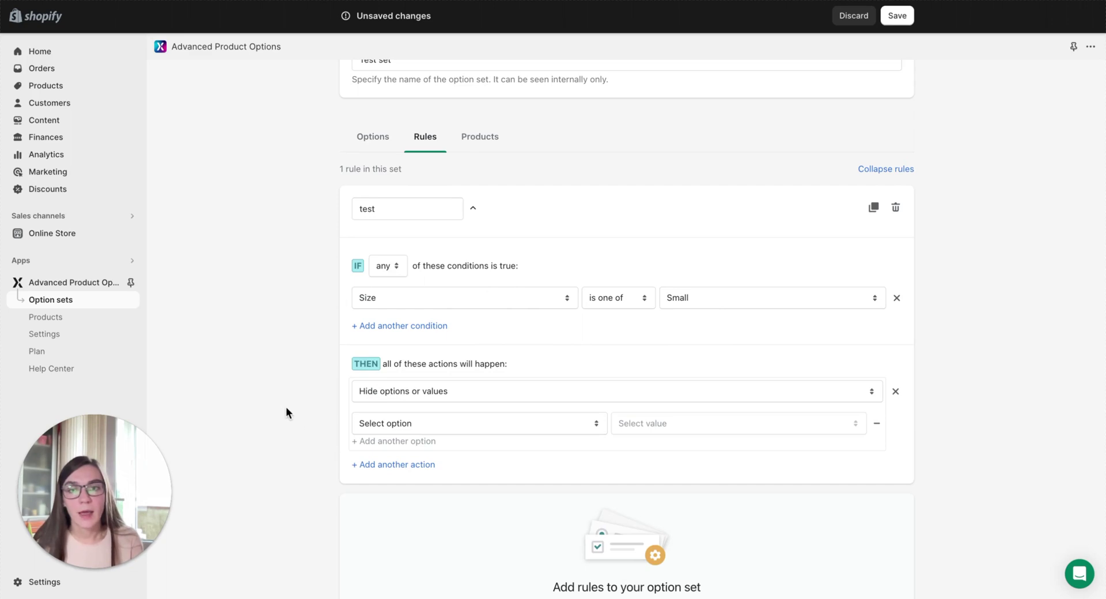
pyautogui.click(537, 429)
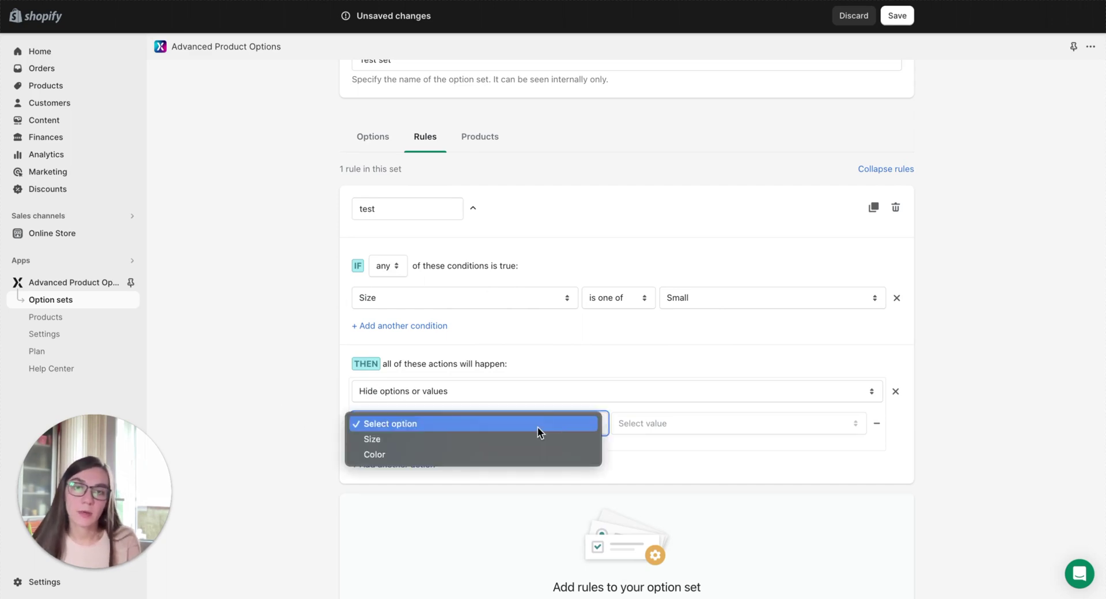
pyautogui.click(486, 457)
pyautogui.click(778, 429)
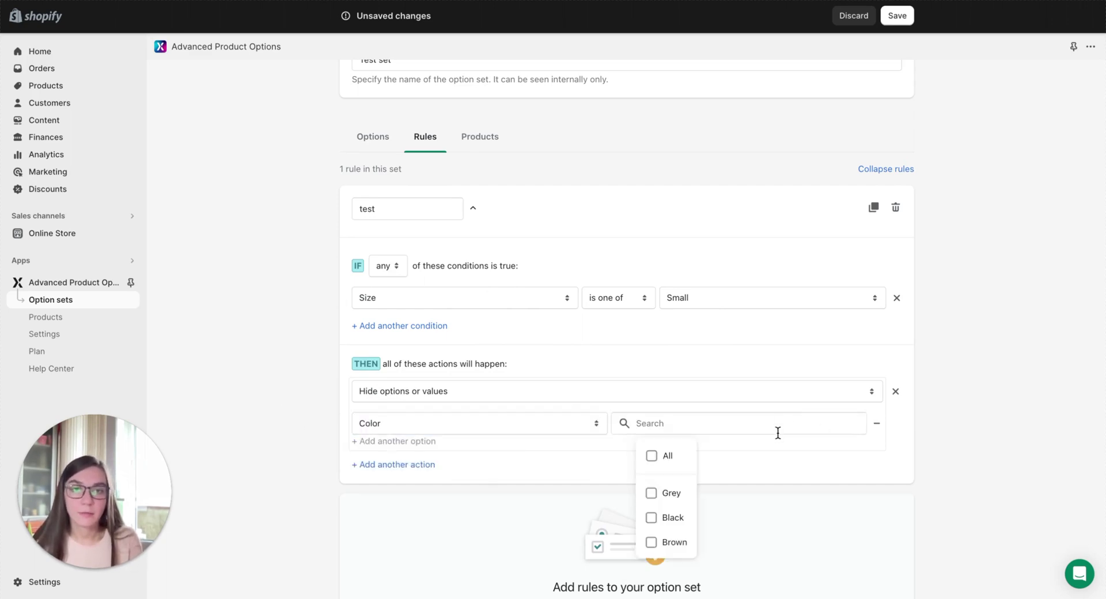
pyautogui.click(670, 494)
pyautogui.click(256, 421)
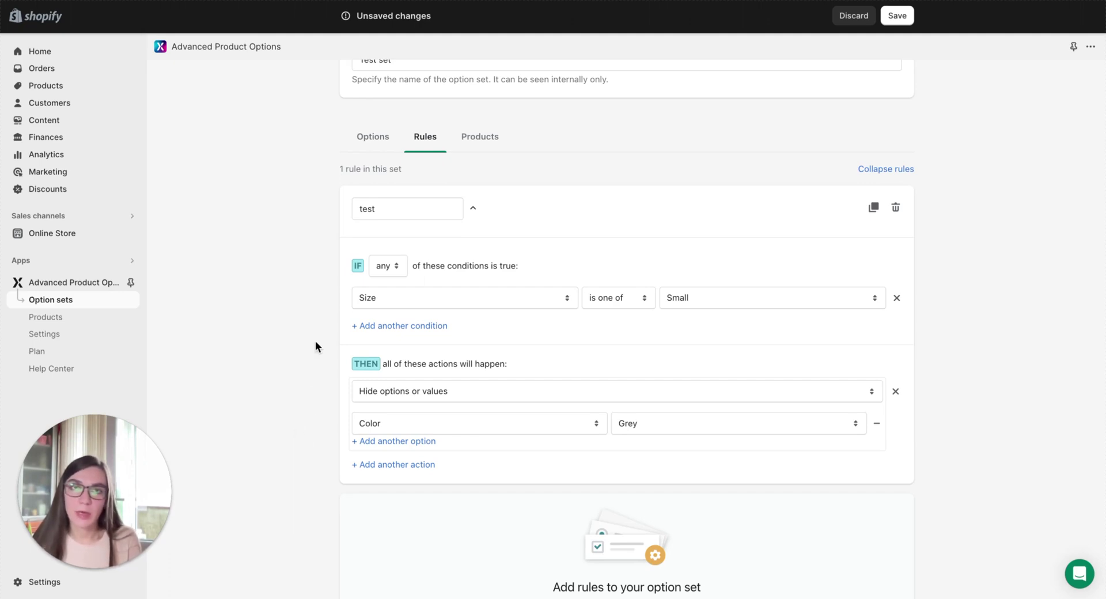
pyautogui.scroll(-1, 311, 374)
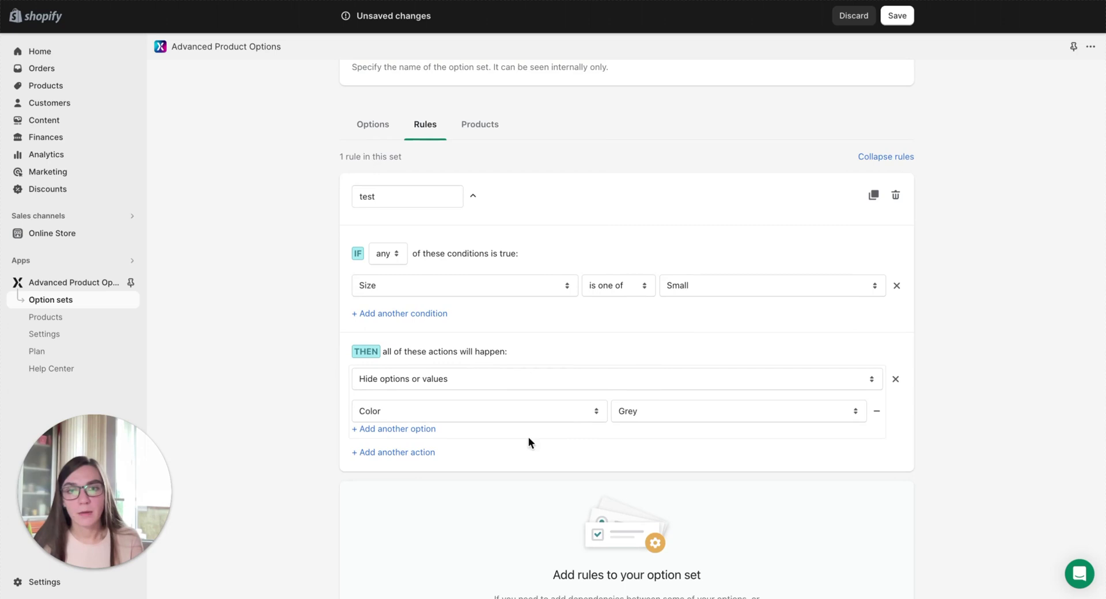
pyautogui.scroll(-2, 469, 499)
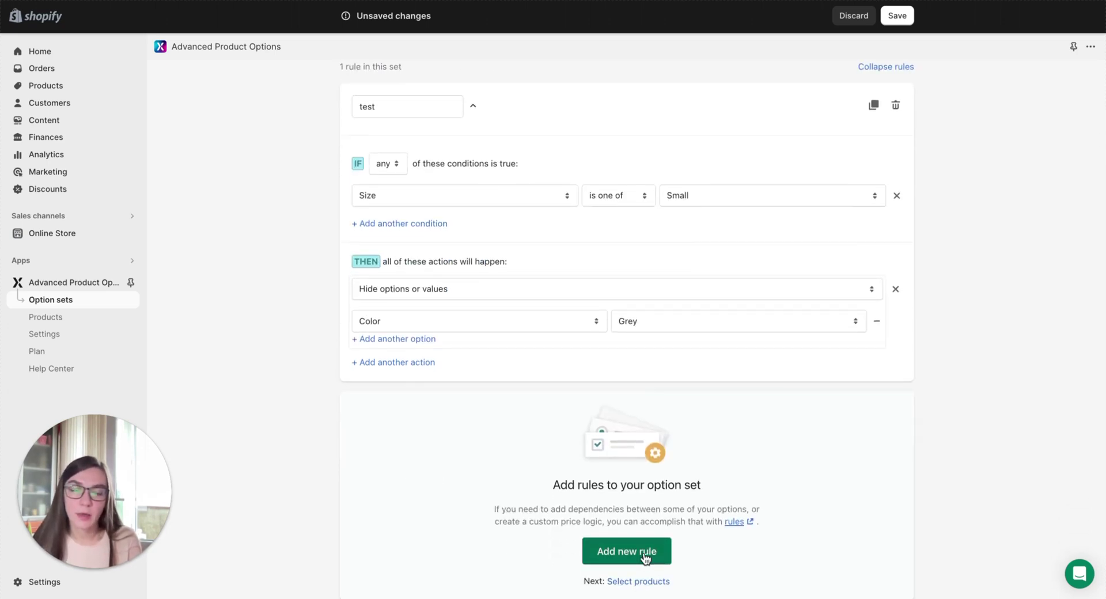
# Add a second rule with the condition Size is Medium.
pyautogui.click(646, 556)
pyautogui.scroll(-1, 311, 515)
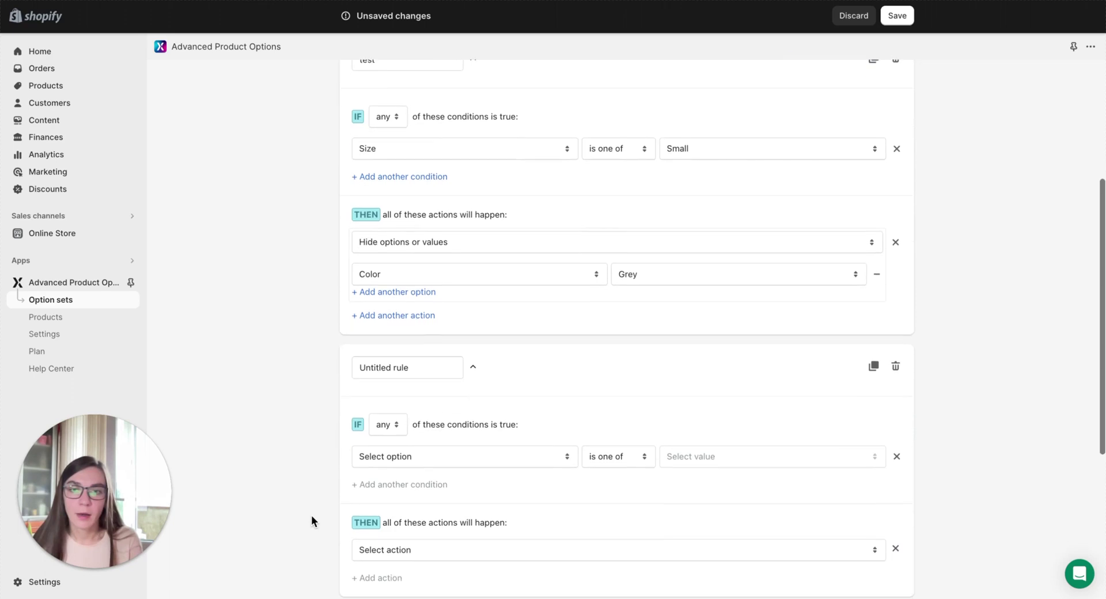
pyautogui.click(419, 458)
pyautogui.click(406, 474)
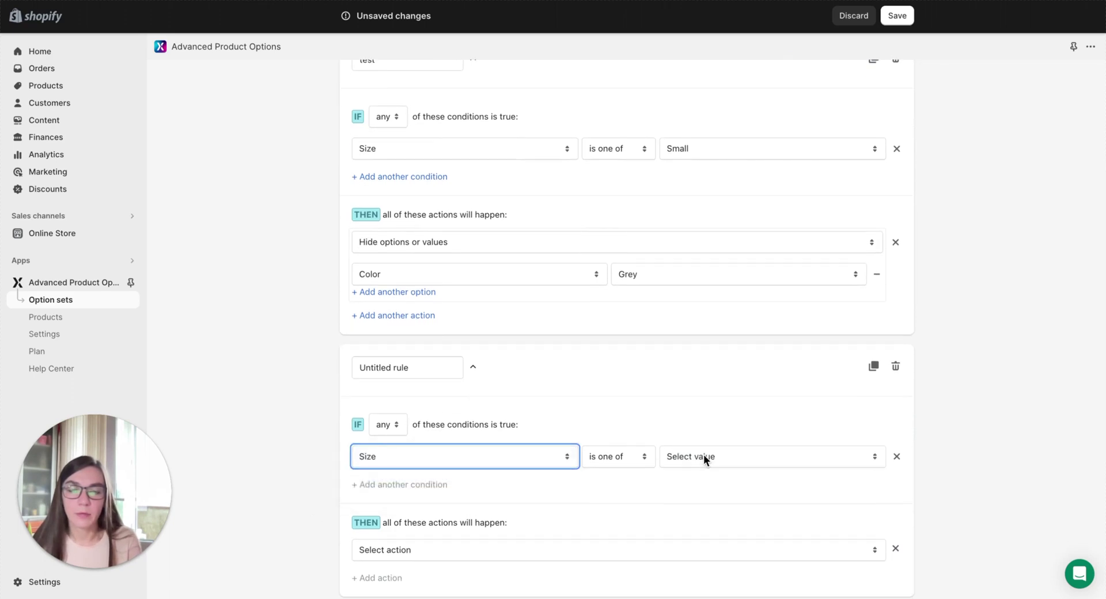
pyautogui.click(704, 454)
pyautogui.click(715, 403)
pyautogui.click(279, 468)
pyautogui.scroll(-1, 322, 497)
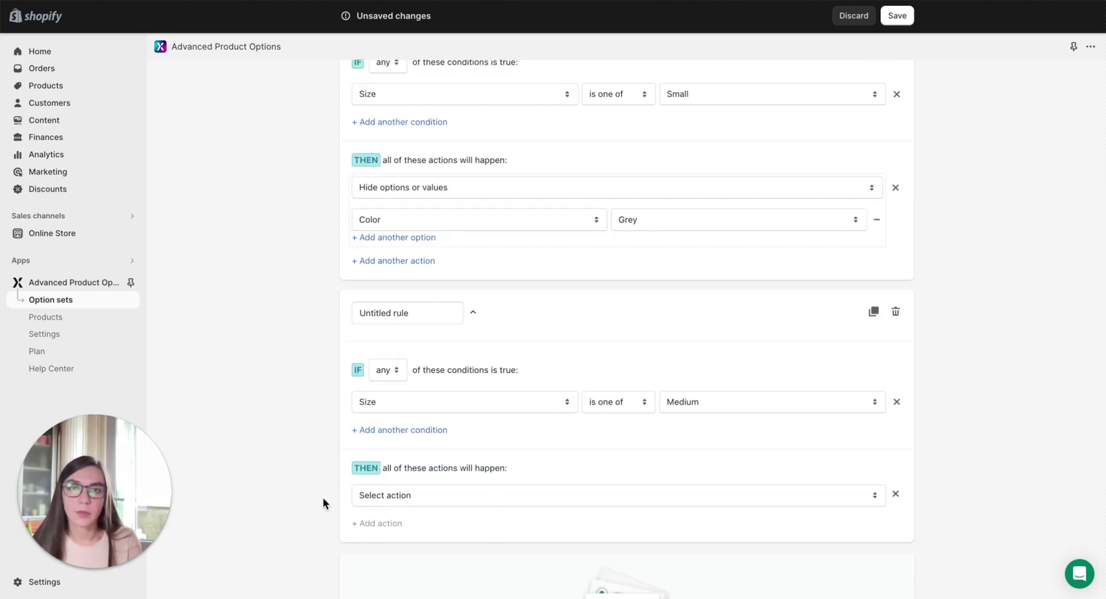
# Replace the second rule's Show options or values action with a new empty action.
pyautogui.click(452, 497)
pyautogui.click(427, 524)
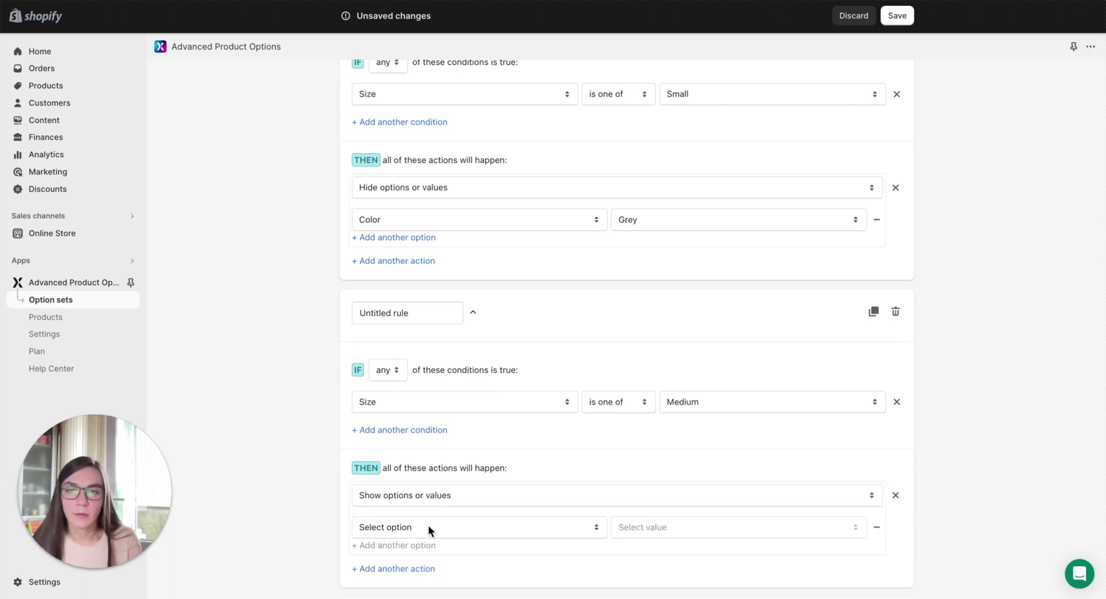
pyautogui.click(431, 495)
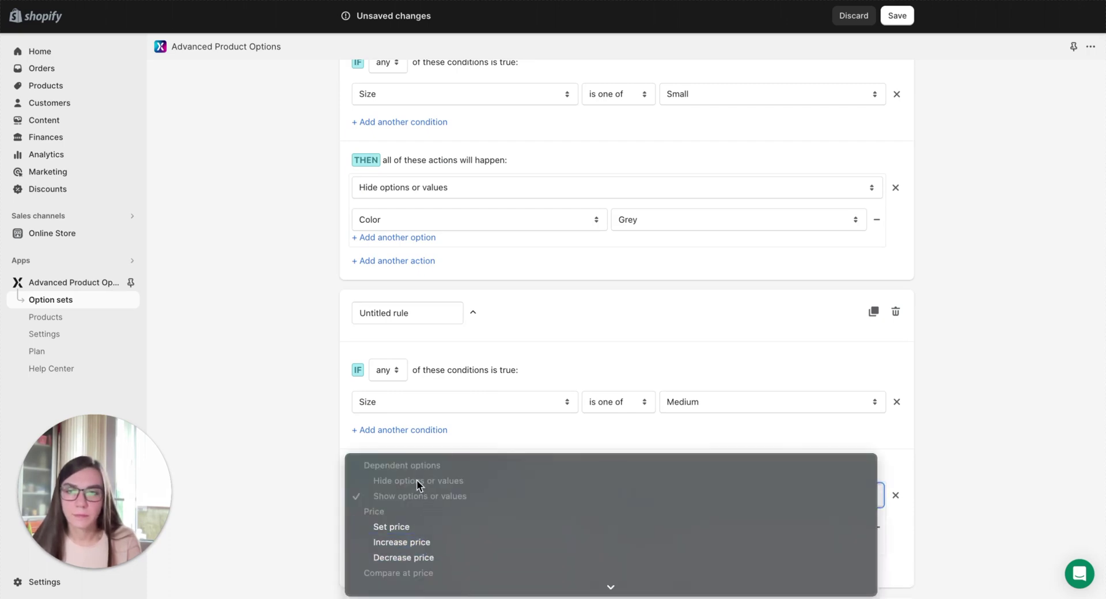
pyautogui.press('Escape')
pyautogui.click(895, 495)
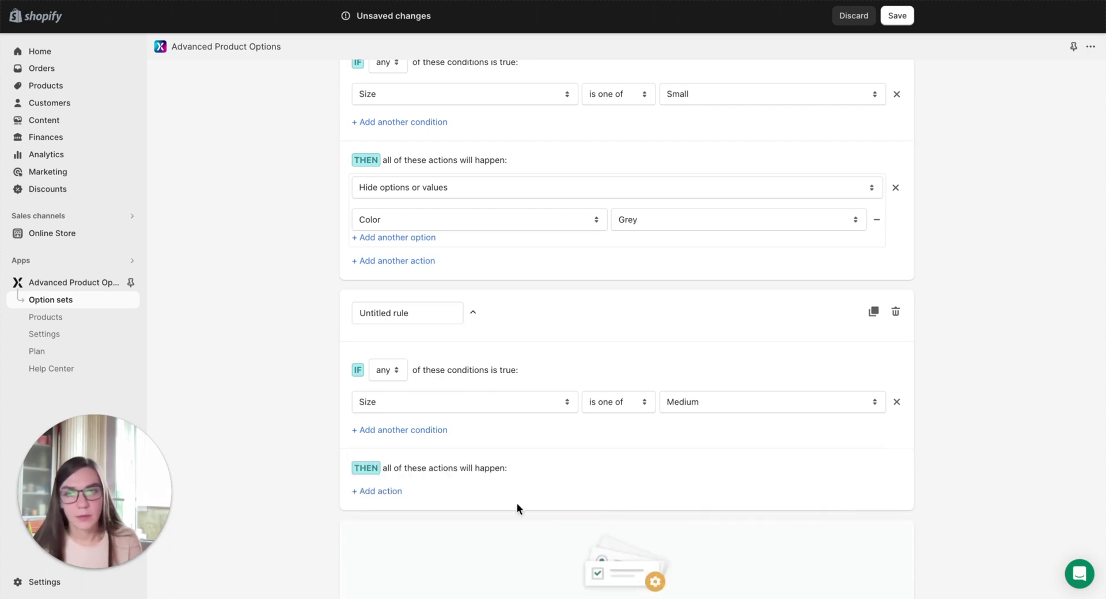
pyautogui.click(383, 493)
pyautogui.click(394, 496)
pyautogui.press('Escape')
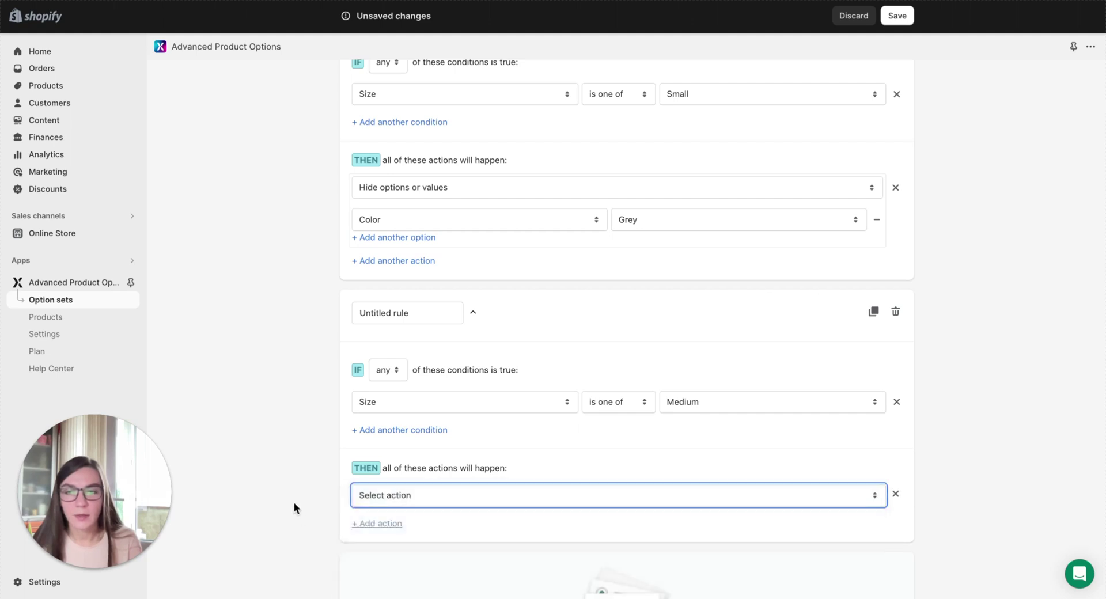
# Set the second rule to hide the Color option, leaving no colour value chosen.
pyautogui.scroll(-2, 300, 505)
pyautogui.click(404, 406)
pyautogui.click(422, 442)
pyautogui.click(693, 407)
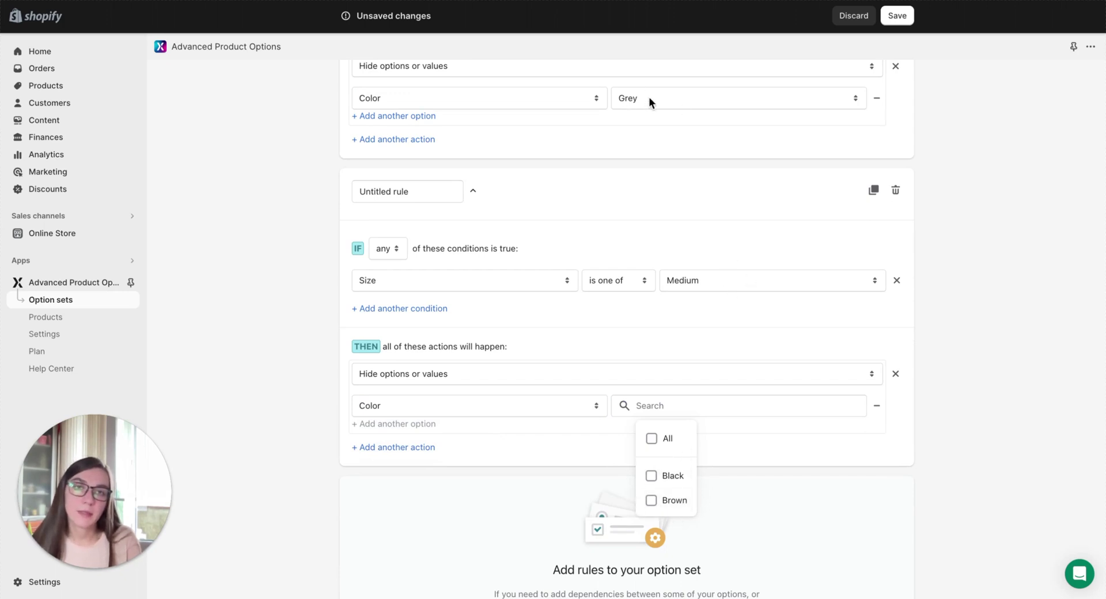
pyautogui.scroll(3, 669, 139)
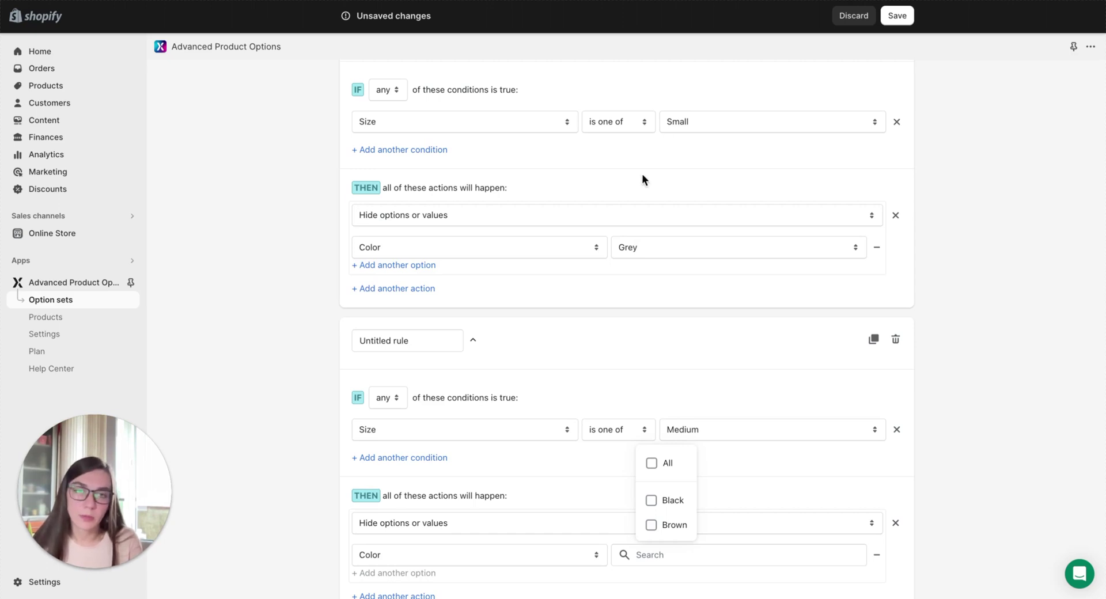
pyautogui.click(257, 231)
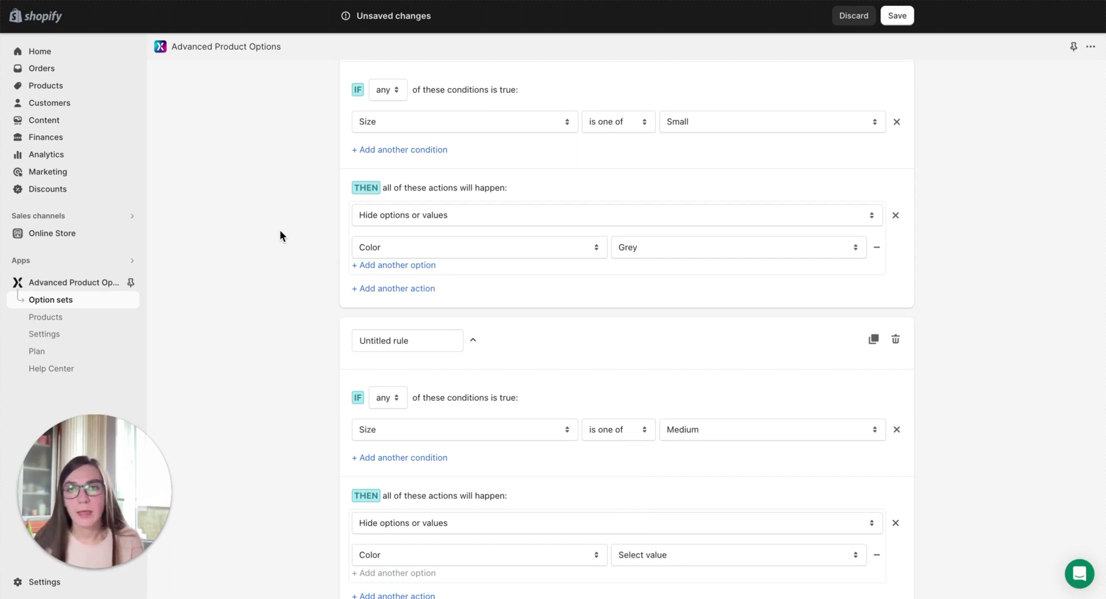
# Delete both existing rules from the Test set.
pyautogui.click(897, 342)
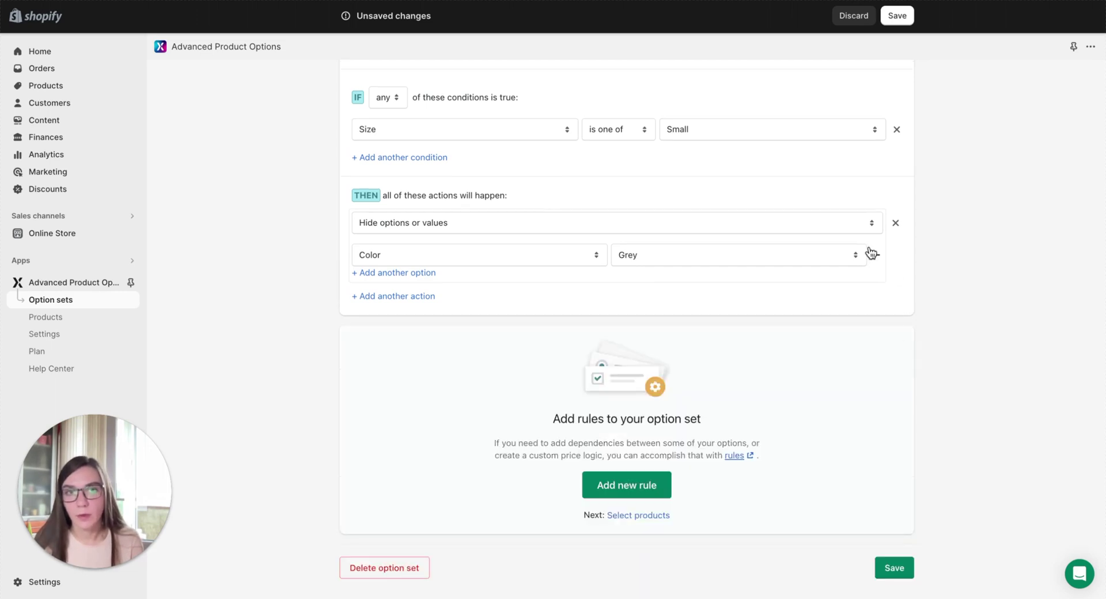
pyautogui.scroll(2, 870, 252)
pyautogui.click(896, 156)
# Add a new rule with the condition Size is Medium or Large.
pyautogui.click(633, 402)
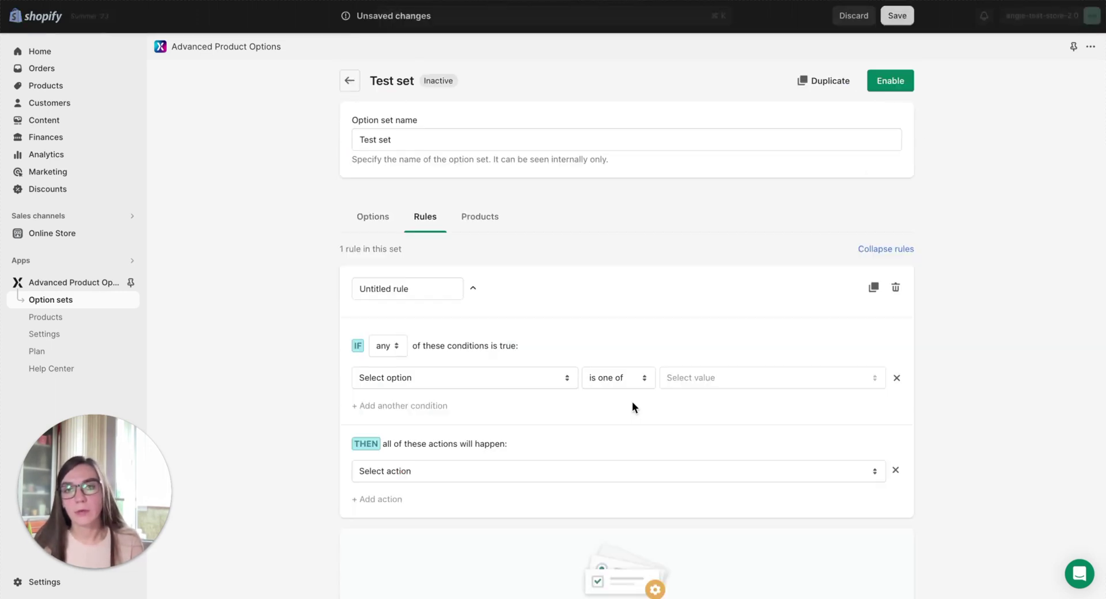
pyautogui.scroll(-1, 455, 397)
pyautogui.click(458, 328)
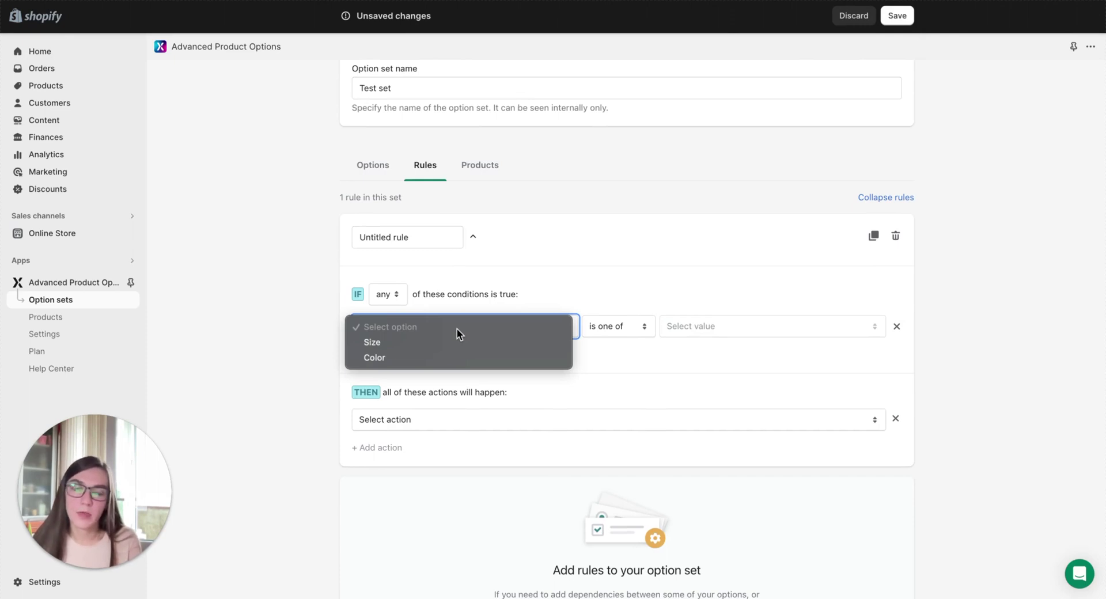
pyautogui.click(429, 342)
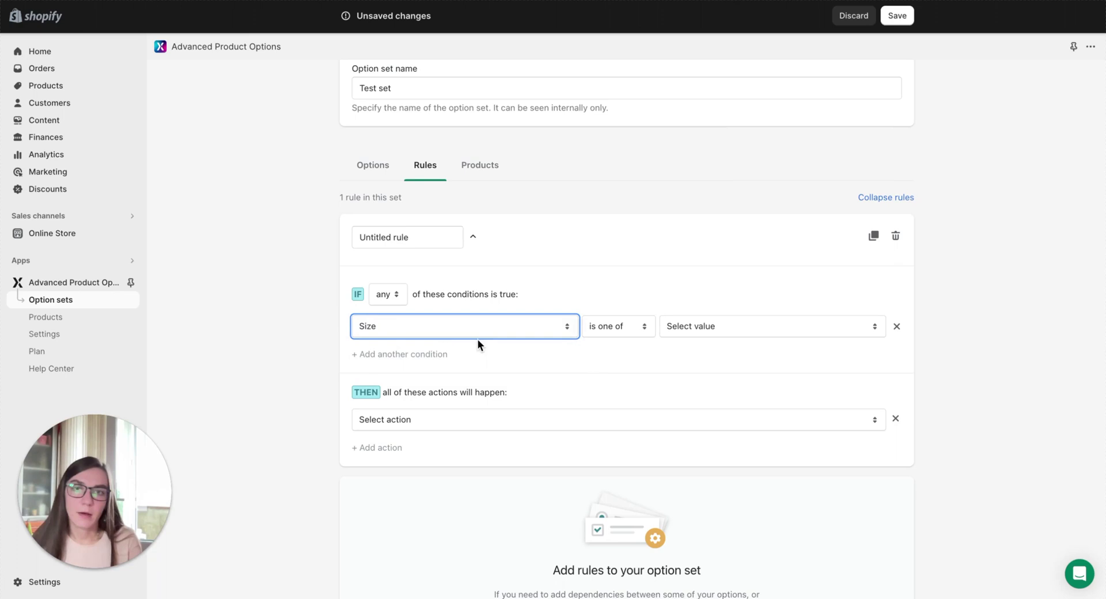
pyautogui.click(786, 327)
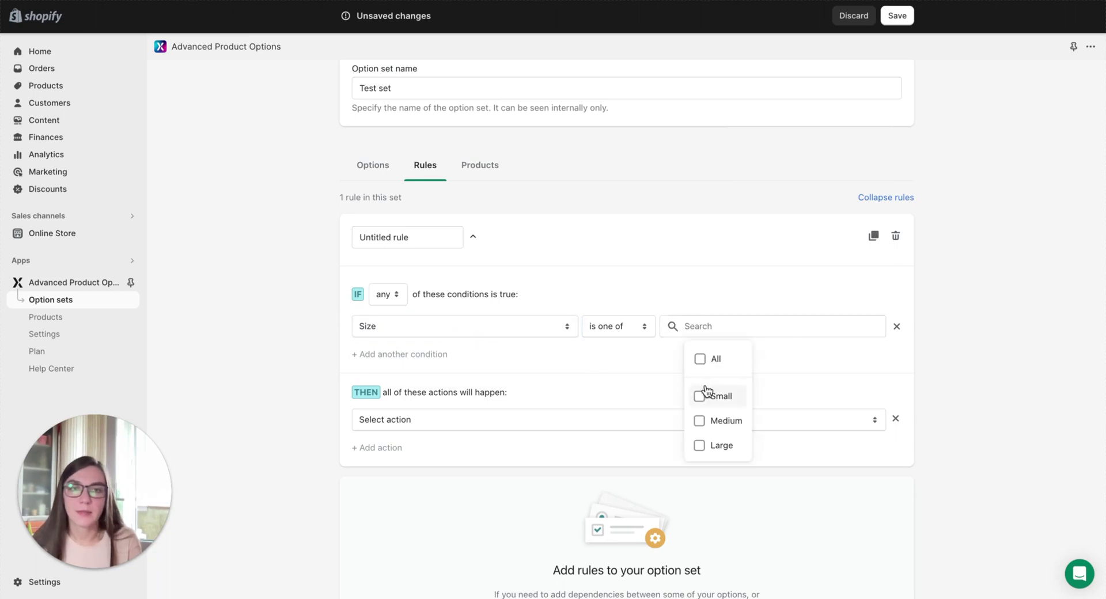
pyautogui.click(699, 421)
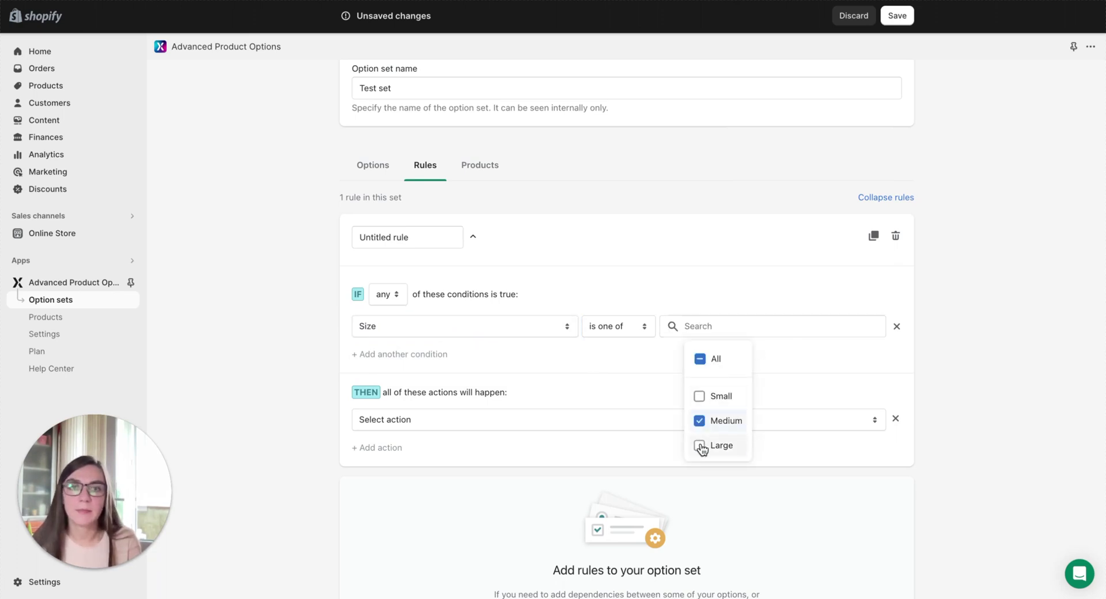
pyautogui.click(700, 446)
# Make the rule show the Grey value of the Color option.
pyautogui.click(507, 420)
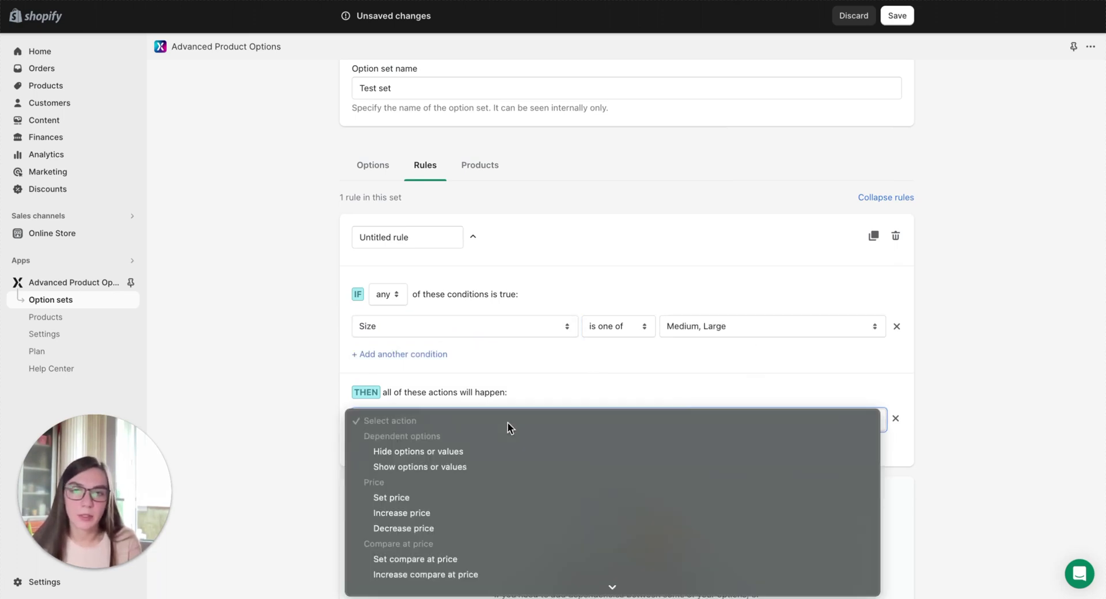
pyautogui.click(418, 467)
pyautogui.click(418, 493)
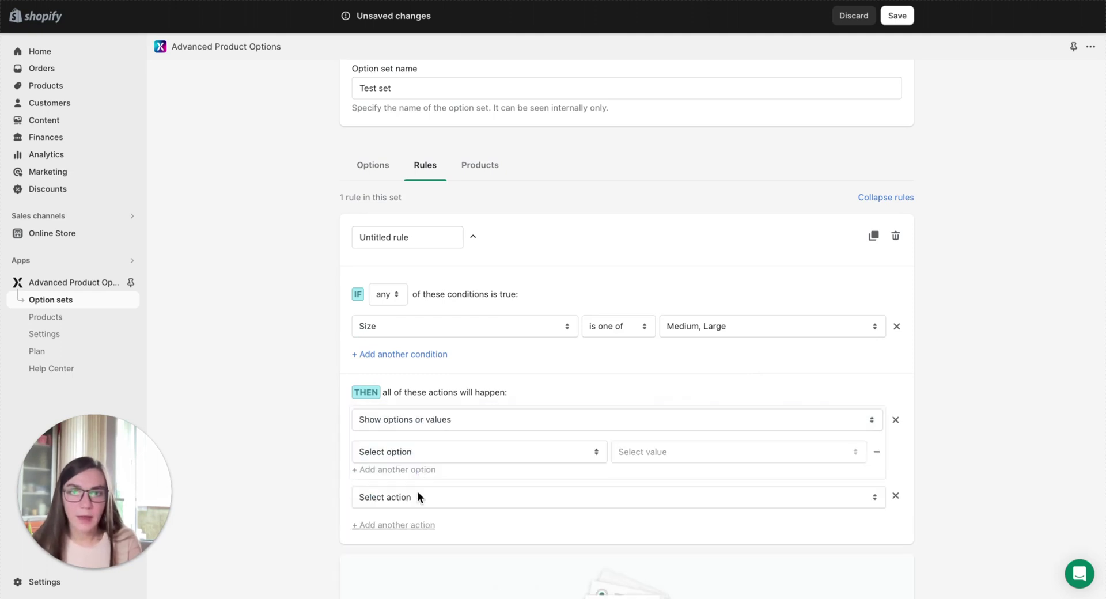
pyautogui.scroll(-1, 738, 509)
pyautogui.click(413, 399)
pyautogui.click(412, 432)
pyautogui.click(663, 399)
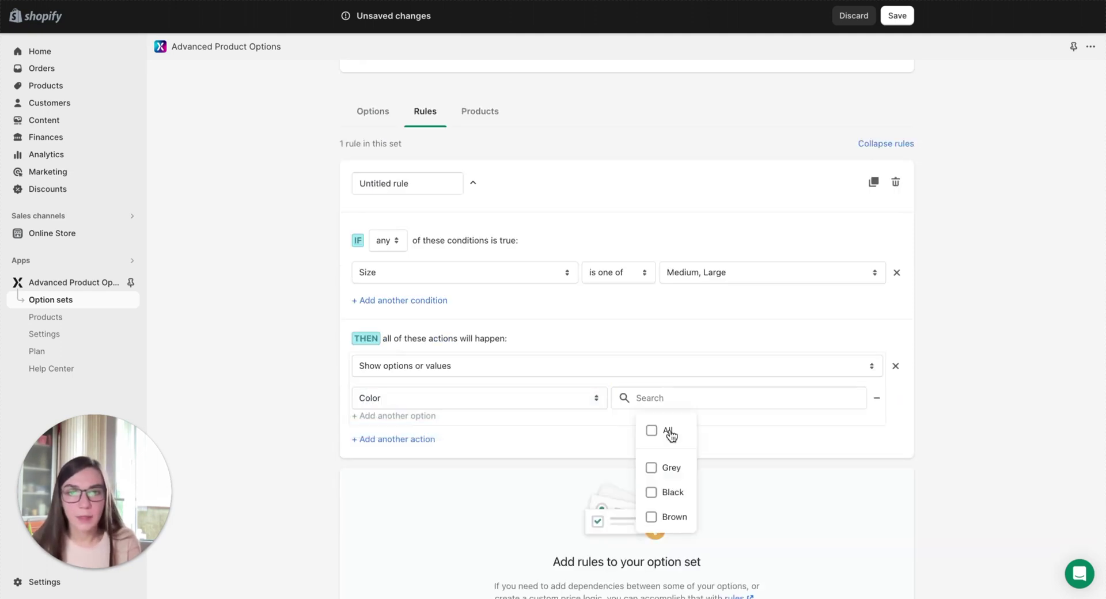
pyautogui.click(670, 471)
pyautogui.click(841, 465)
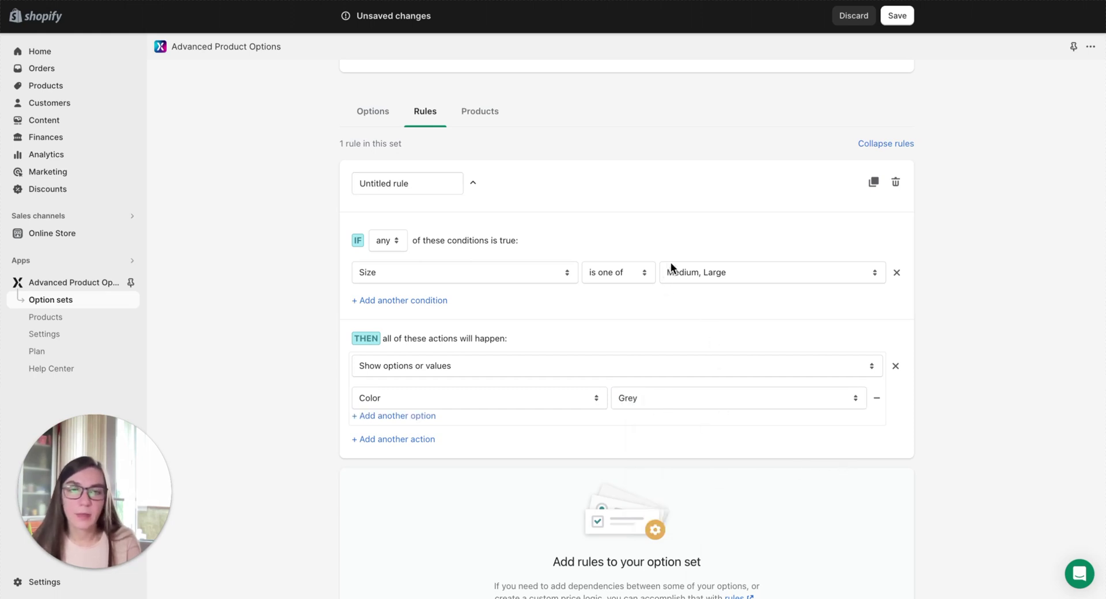
pyautogui.scroll(-1, 711, 454)
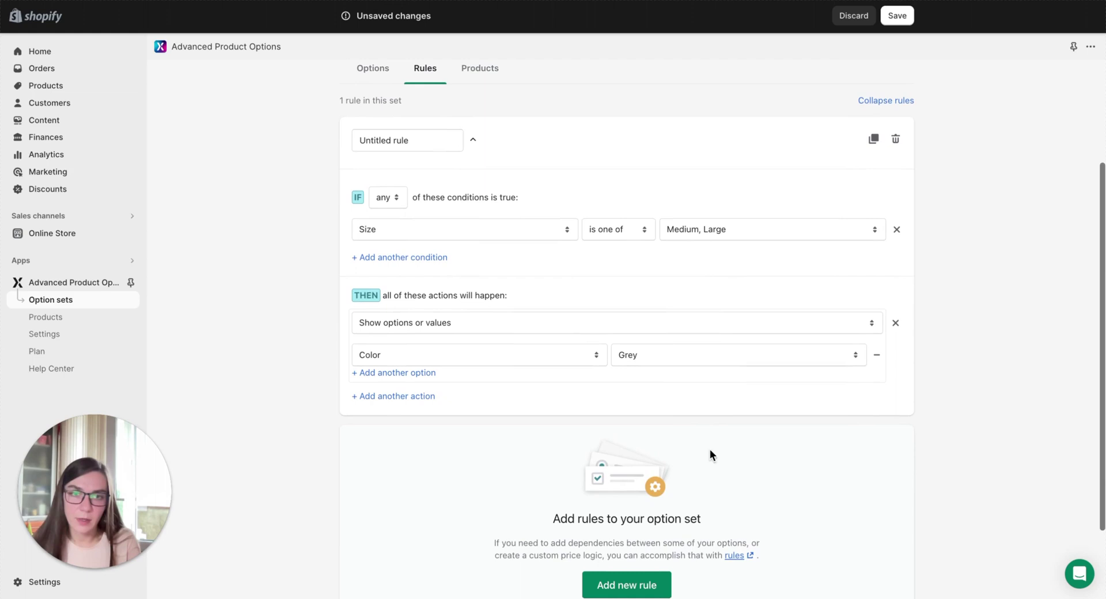
# Add a second rule whose condition matches Size Small, Medium and Large.
pyautogui.click(637, 586)
pyautogui.scroll(-2, 395, 485)
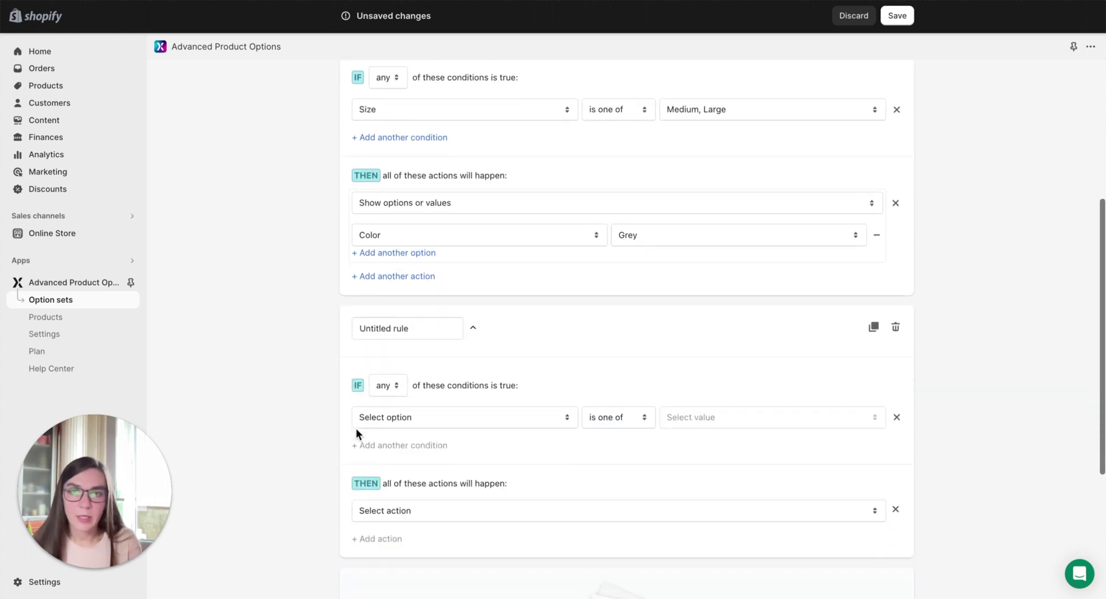
pyautogui.click(404, 418)
pyautogui.click(395, 434)
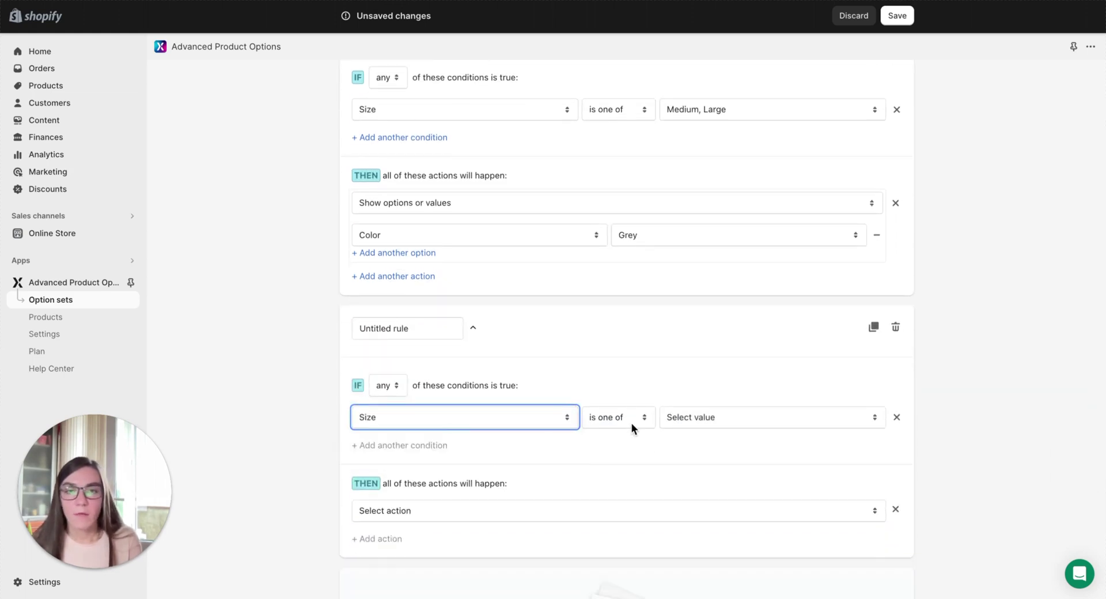
pyautogui.click(704, 234)
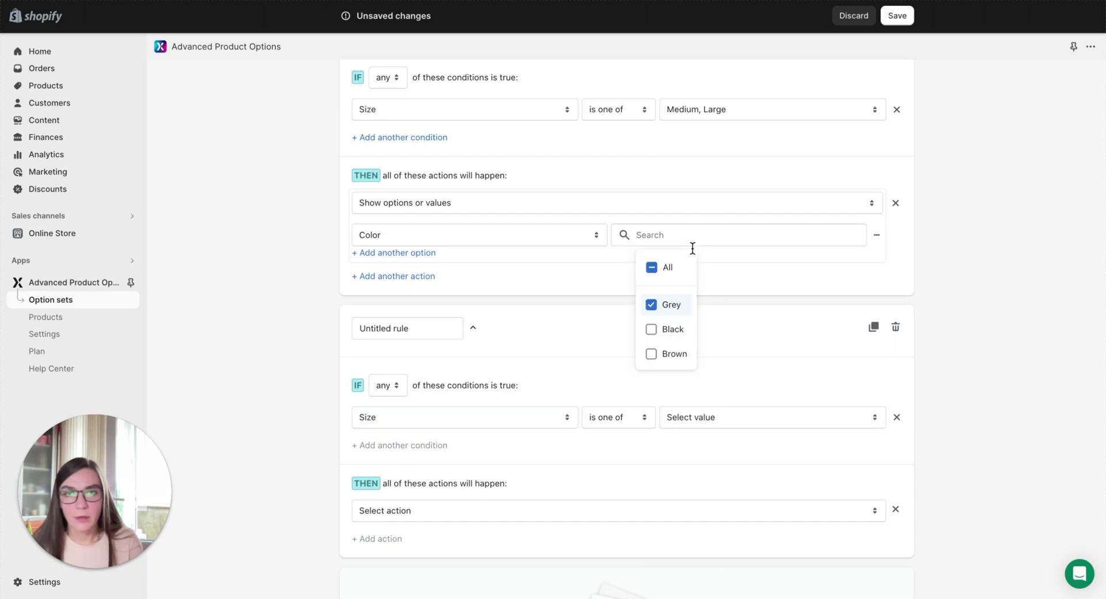
pyautogui.click(889, 367)
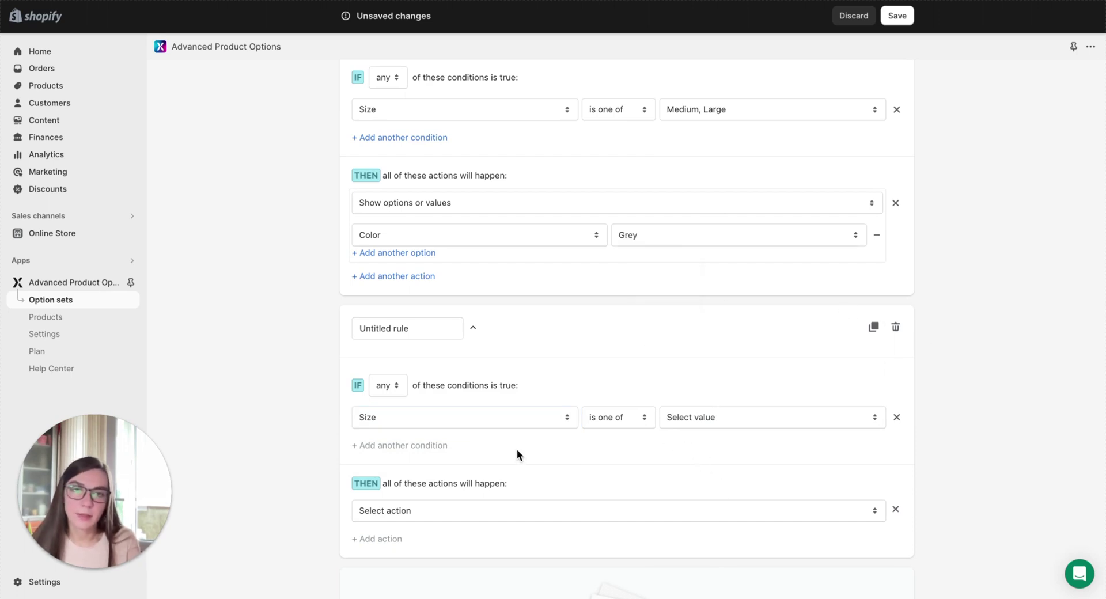
pyautogui.click(700, 417)
pyautogui.click(727, 487)
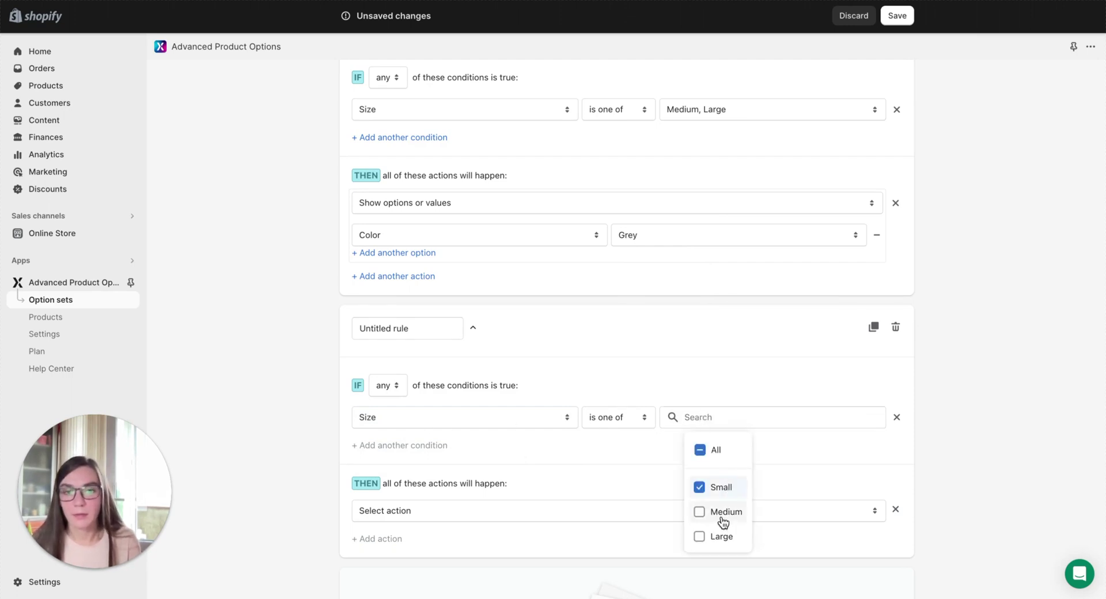
pyautogui.click(723, 513)
pyautogui.click(720, 537)
pyautogui.click(658, 430)
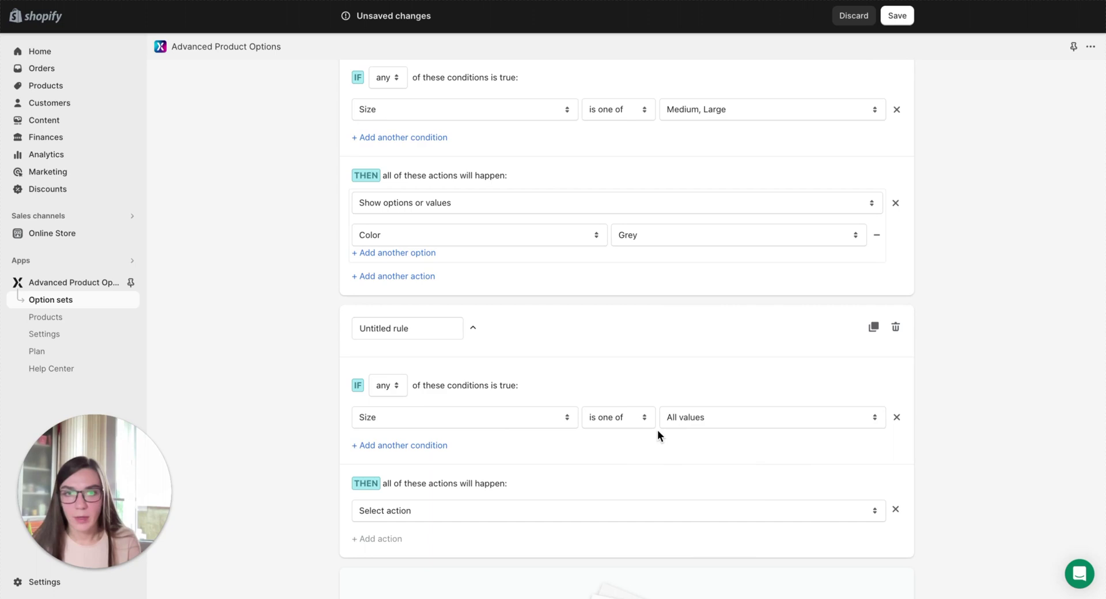
# Make the second rule show the Black value of the Color option.
pyautogui.click(419, 511)
pyautogui.click(420, 557)
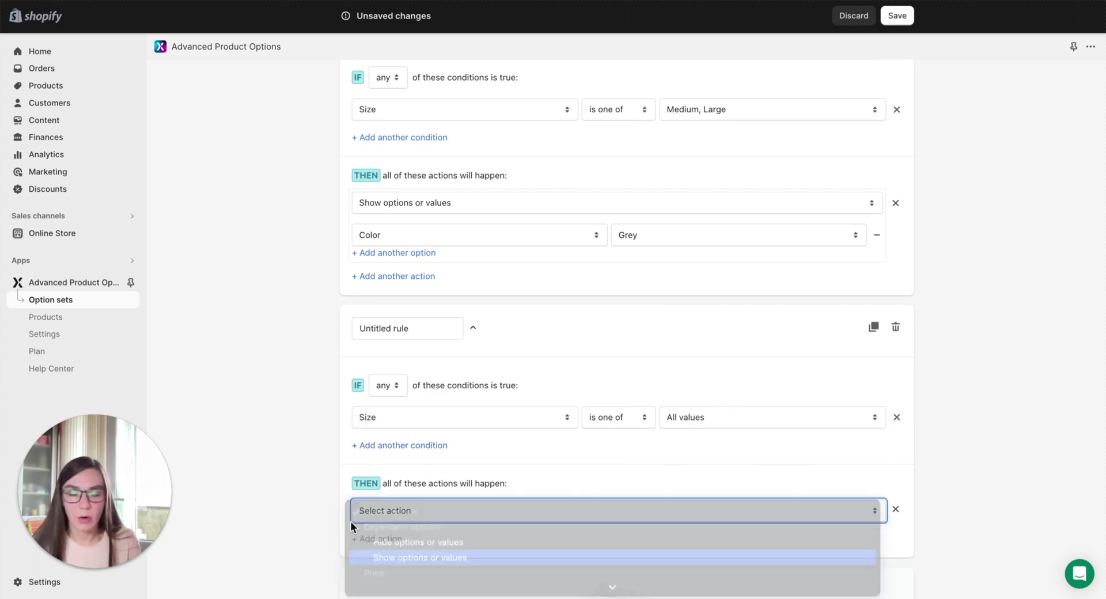
pyautogui.scroll(-3, 279, 475)
pyautogui.click(479, 453)
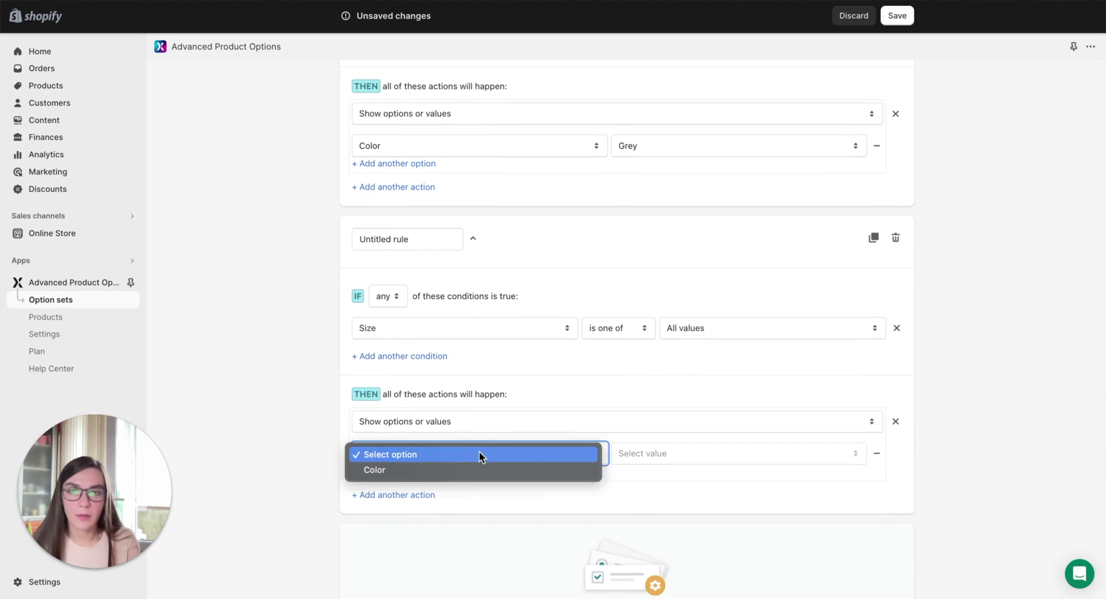
pyautogui.click(427, 472)
pyautogui.click(672, 456)
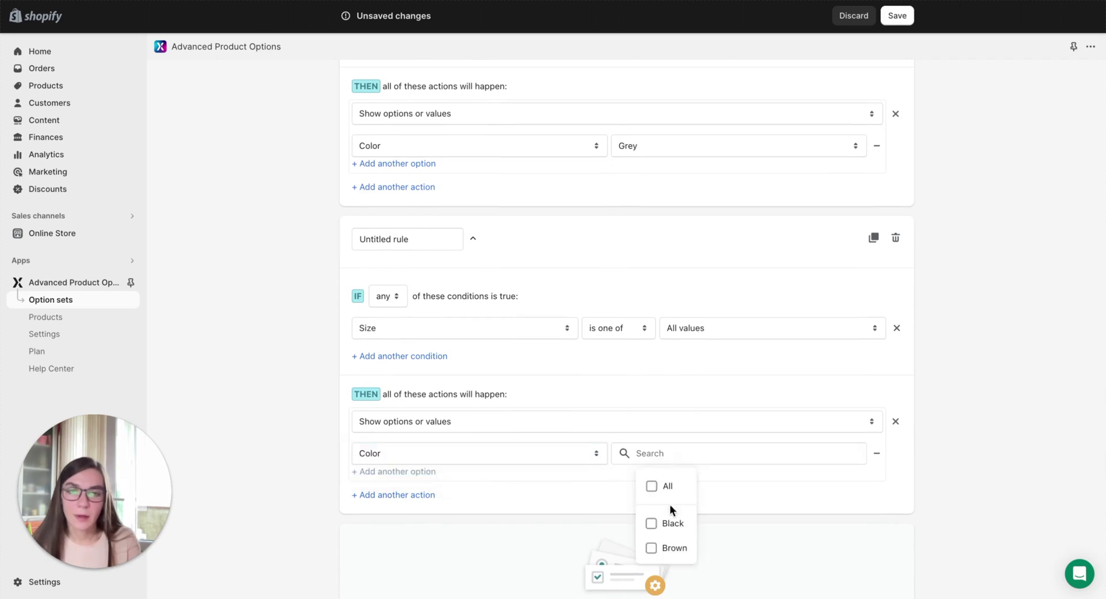
pyautogui.click(669, 523)
pyautogui.click(1002, 473)
pyautogui.scroll(-3, 1002, 474)
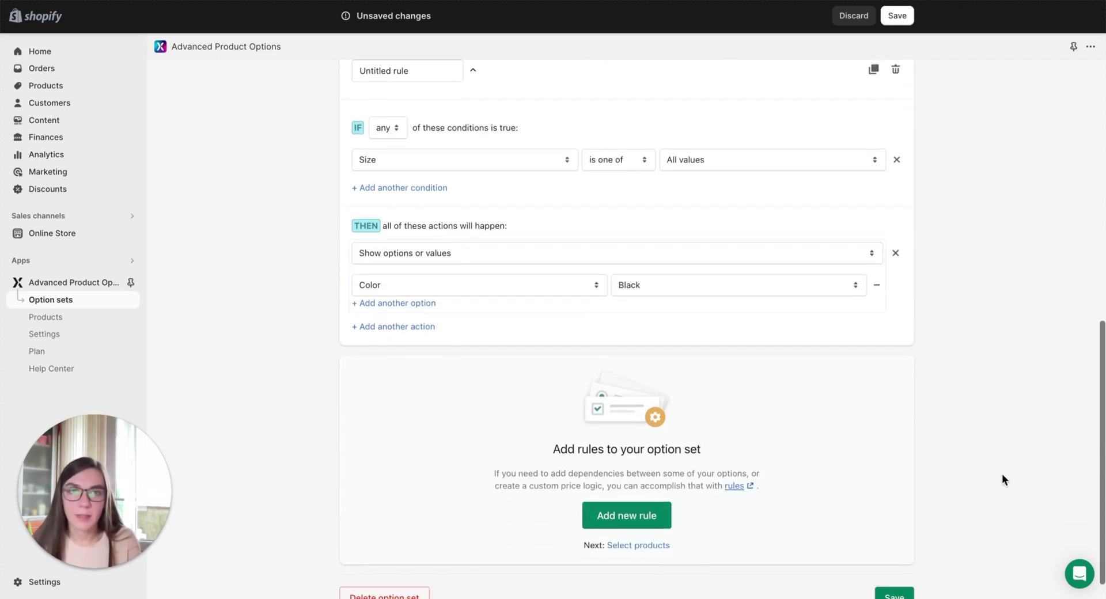
# Add a third rule with the condition Size is Large.
pyautogui.click(638, 513)
pyautogui.scroll(-1, 628, 506)
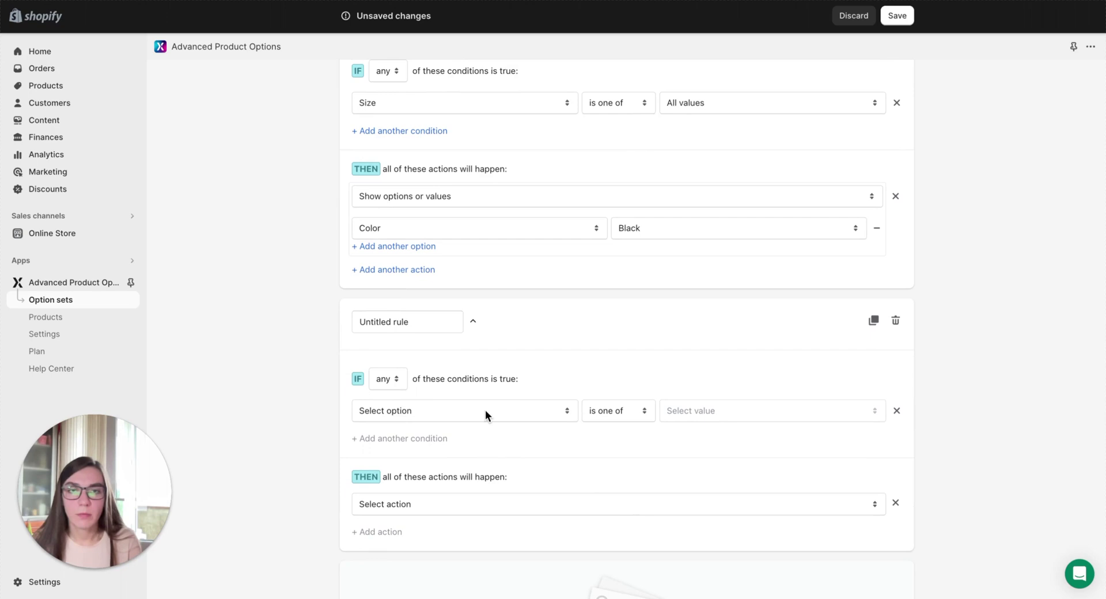
pyautogui.click(485, 410)
pyautogui.click(468, 431)
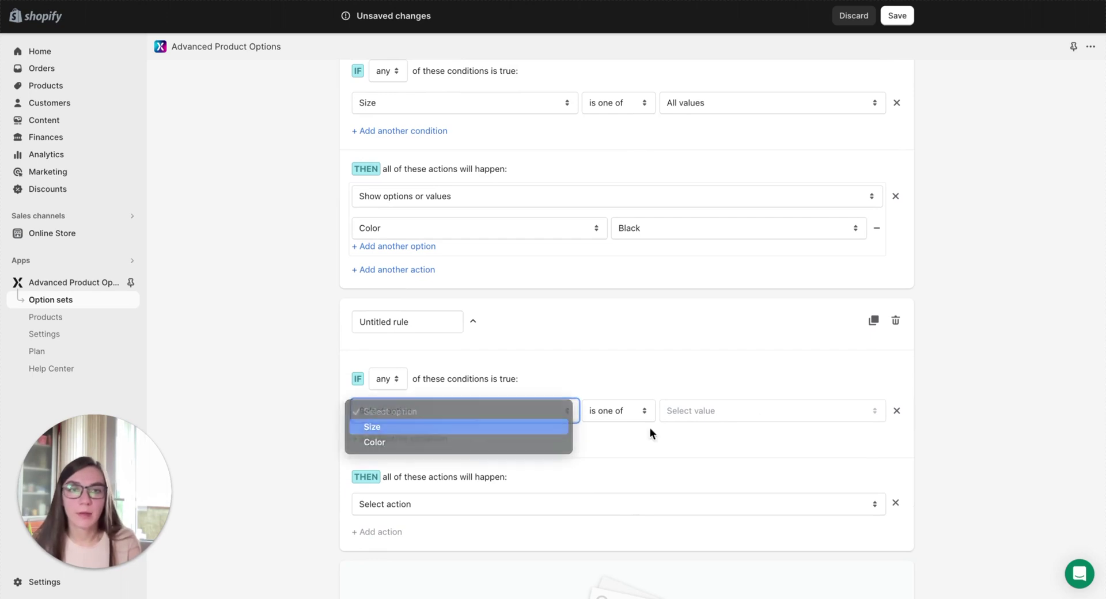
pyautogui.click(723, 410)
pyautogui.click(699, 530)
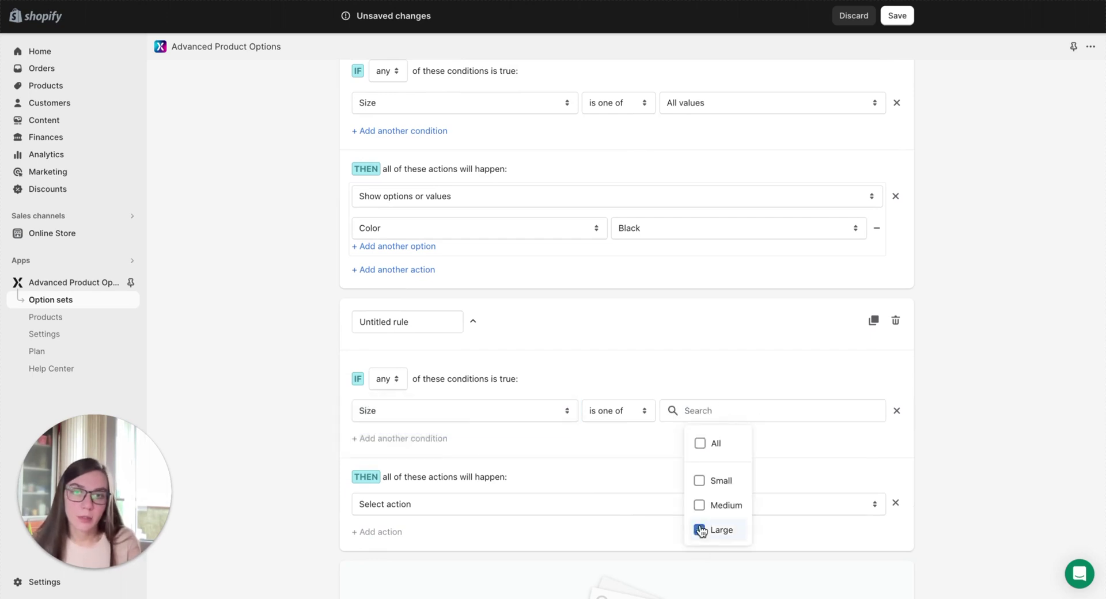
# Make the third rule show the Brown value of the Color option.
pyautogui.click(508, 507)
pyautogui.click(459, 552)
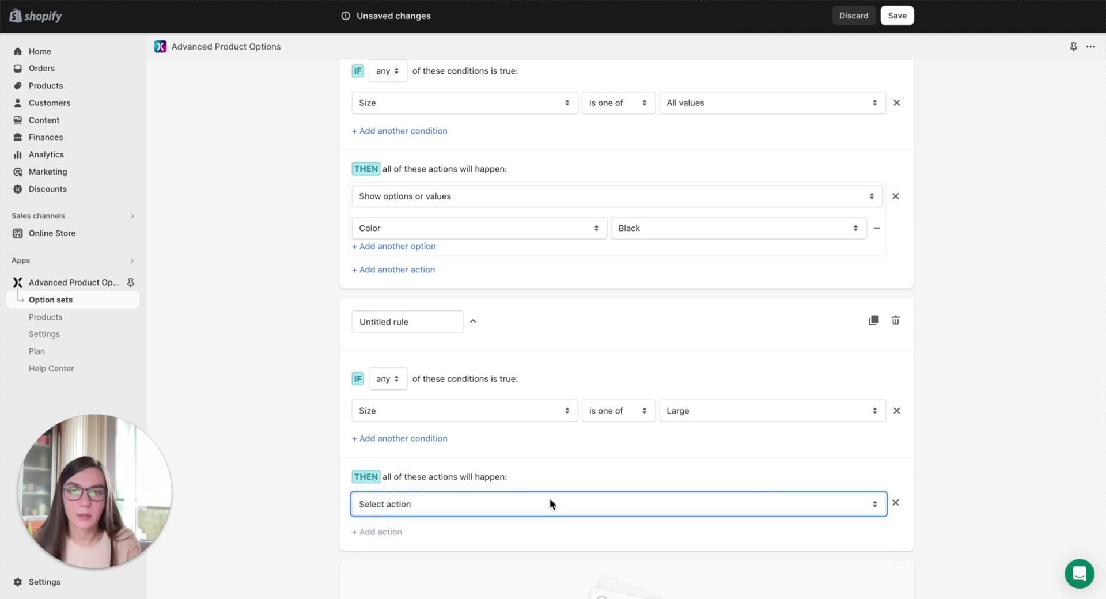
pyautogui.scroll(-3, 550, 499)
pyautogui.click(496, 363)
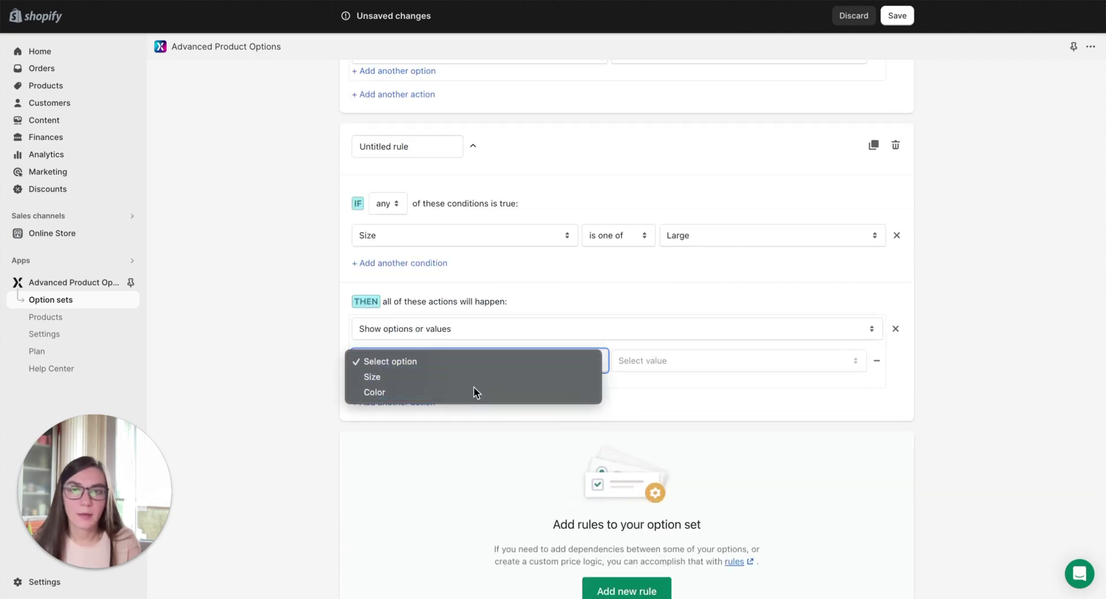
pyautogui.click(474, 391)
pyautogui.click(660, 362)
pyautogui.click(652, 431)
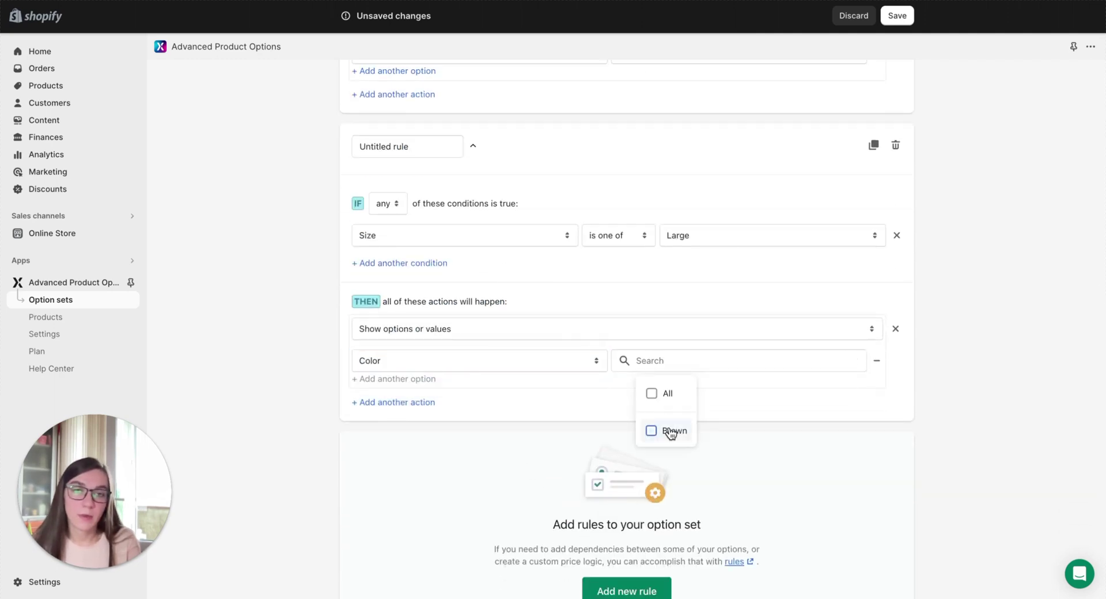
pyautogui.click(974, 398)
# Delete the Large/Brown and All values/Black rules.
pyautogui.scroll(4, 974, 396)
pyautogui.scroll(1, 974, 396)
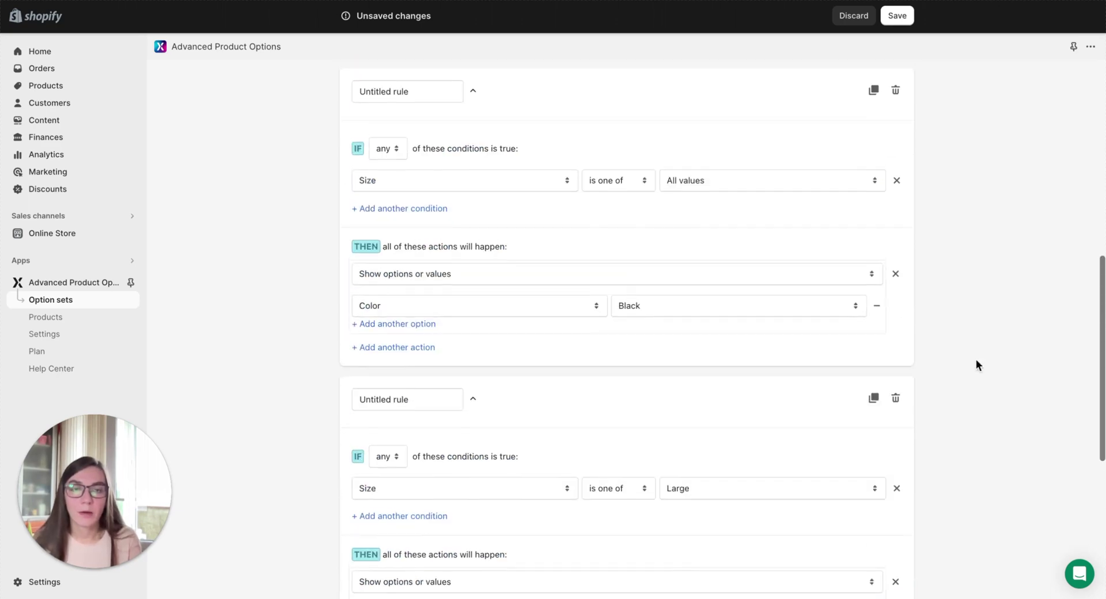
pyautogui.scroll(-3, 880, 510)
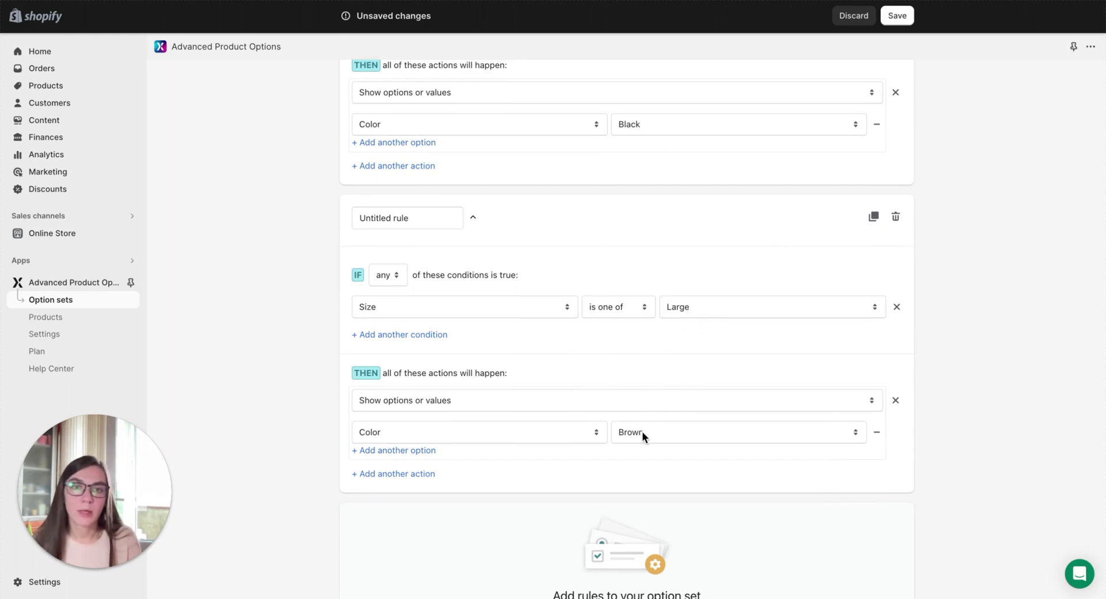
pyautogui.scroll(3, 765, 358)
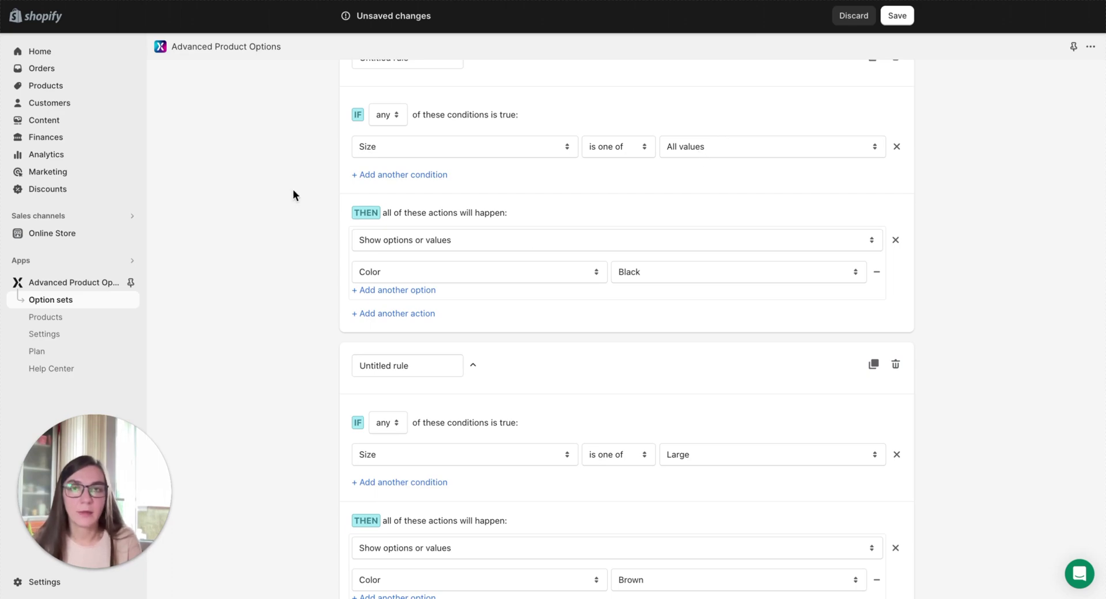
pyautogui.scroll(3, 302, 198)
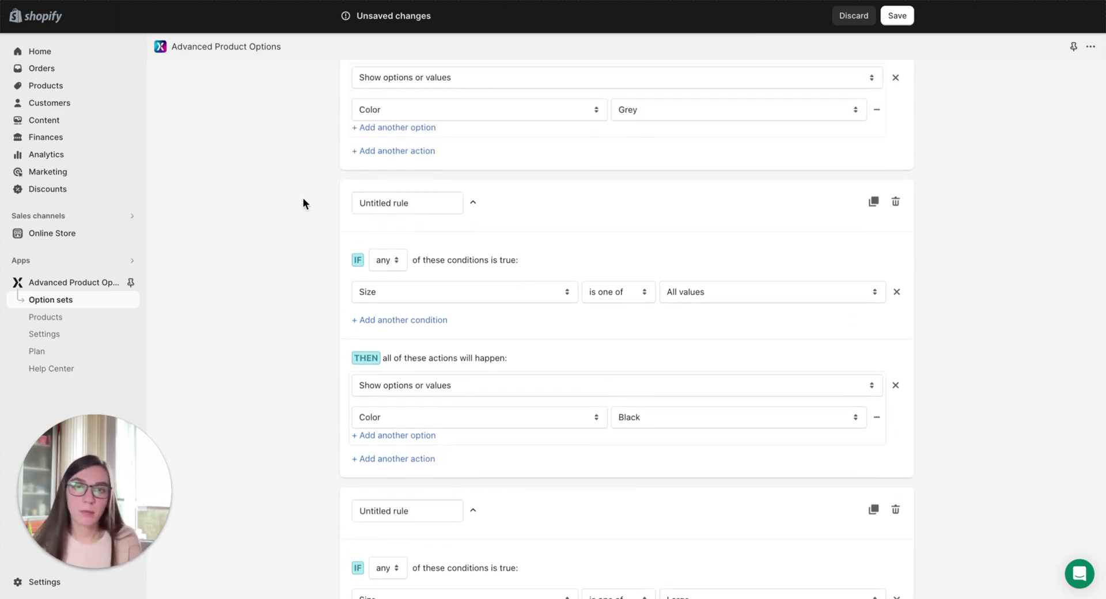
pyautogui.scroll(-6, 699, 358)
pyautogui.click(895, 242)
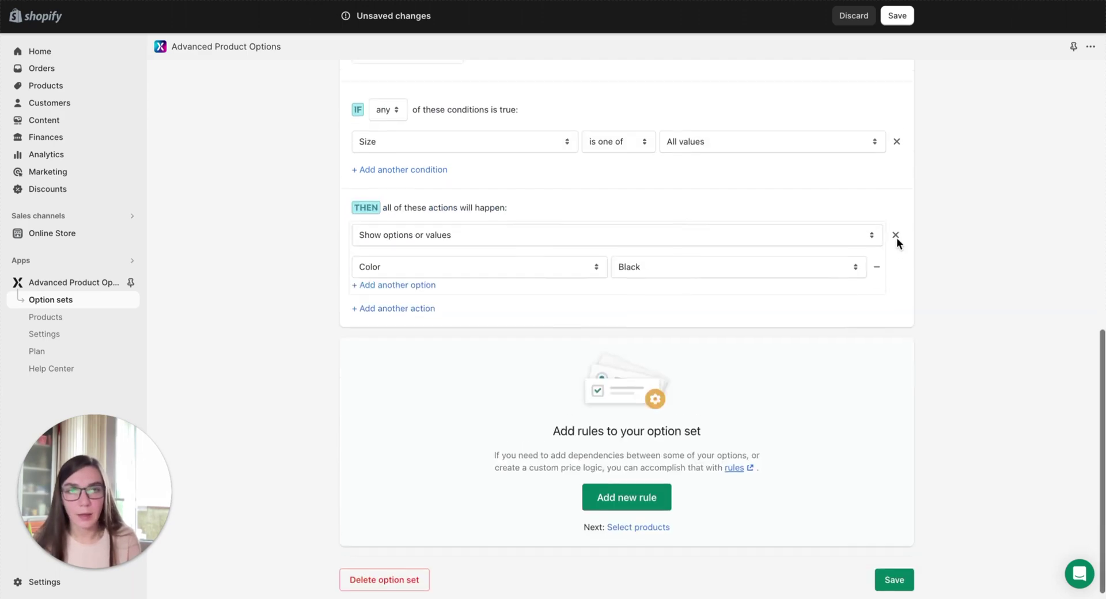
pyautogui.click(894, 192)
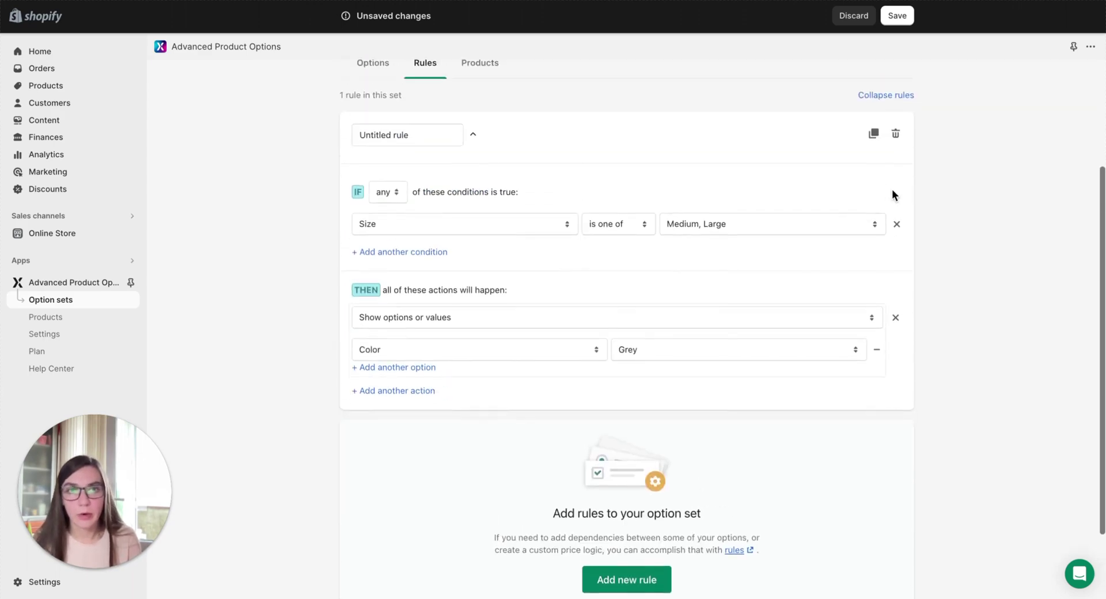
# Delete the remaining Medium, Large → Grey rule and return to the options list.
pyautogui.click(896, 136)
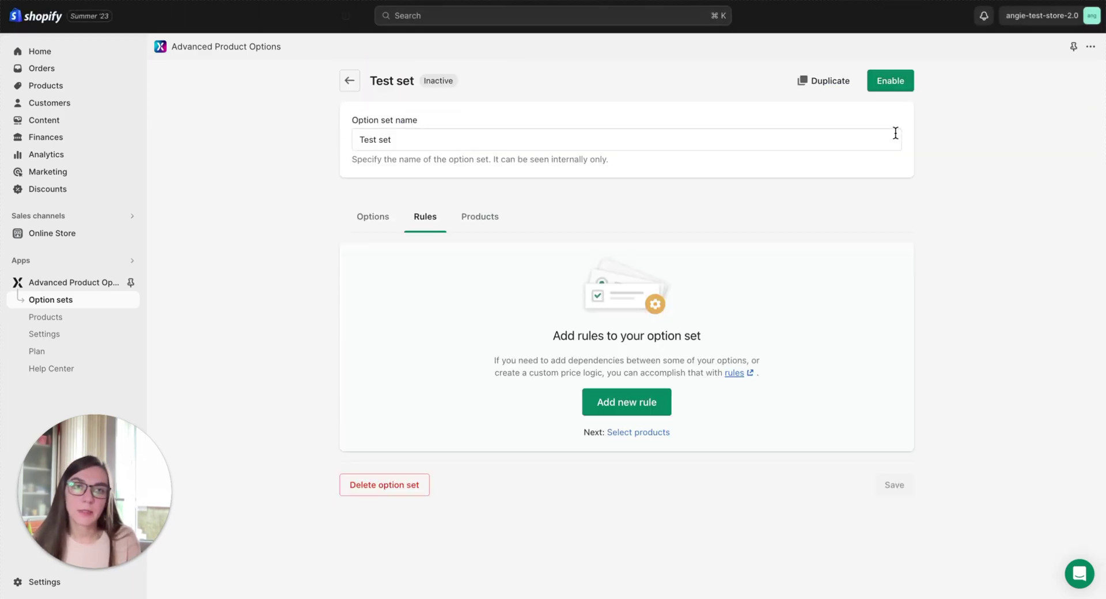
pyautogui.click(372, 223)
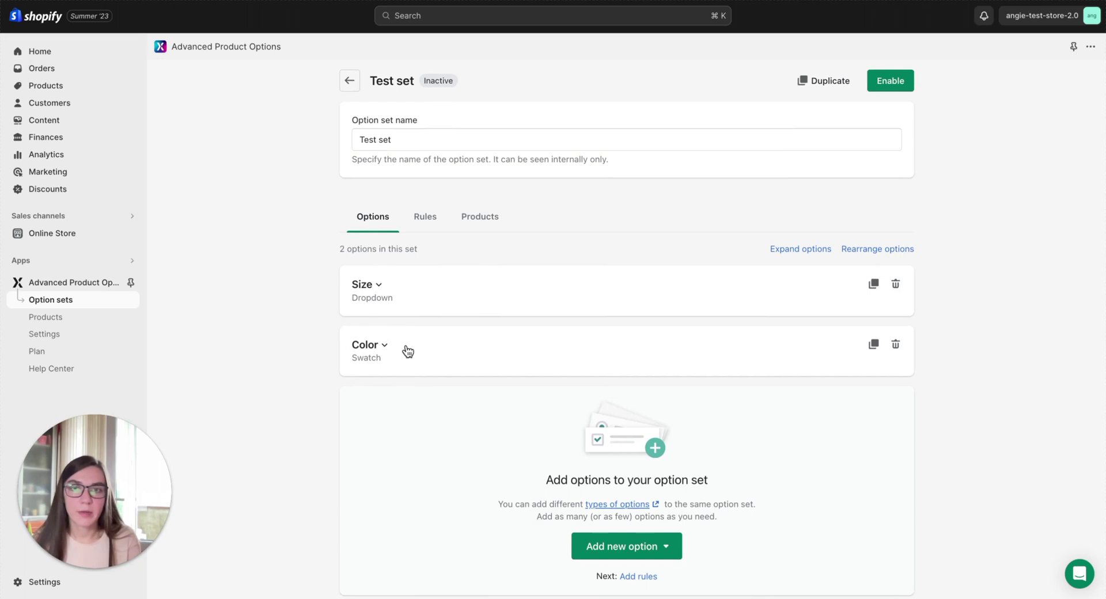
# Expand the Color swatch option and duplicate it.
pyautogui.click(372, 349)
pyautogui.scroll(-3, 308, 397)
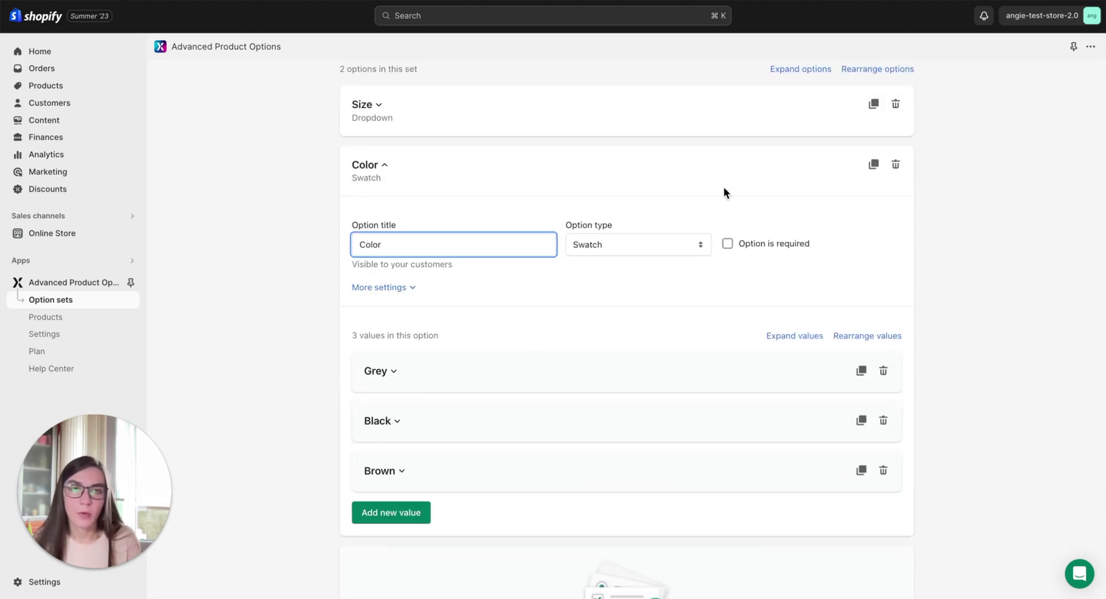
pyautogui.click(874, 165)
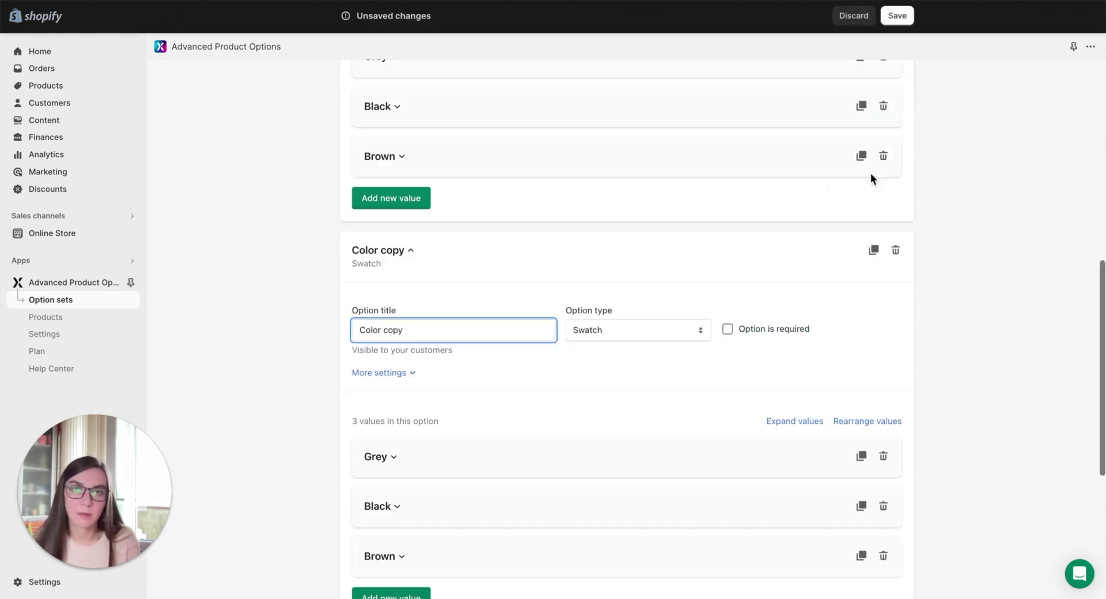
pyautogui.scroll(6, 876, 205)
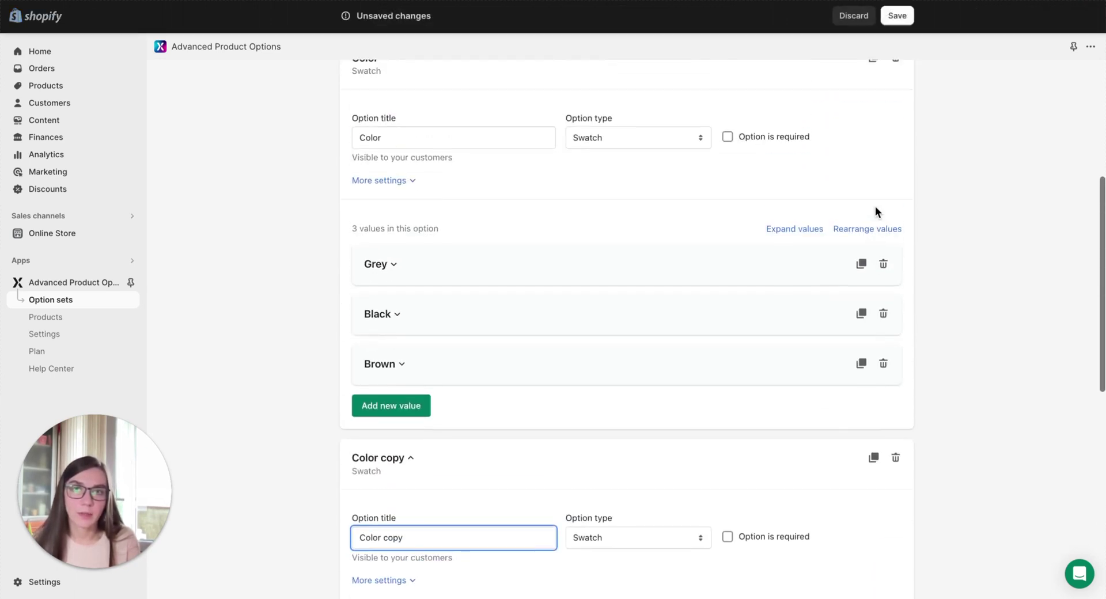
pyautogui.scroll(-5, 845, 216)
pyautogui.scroll(5, 940, 247)
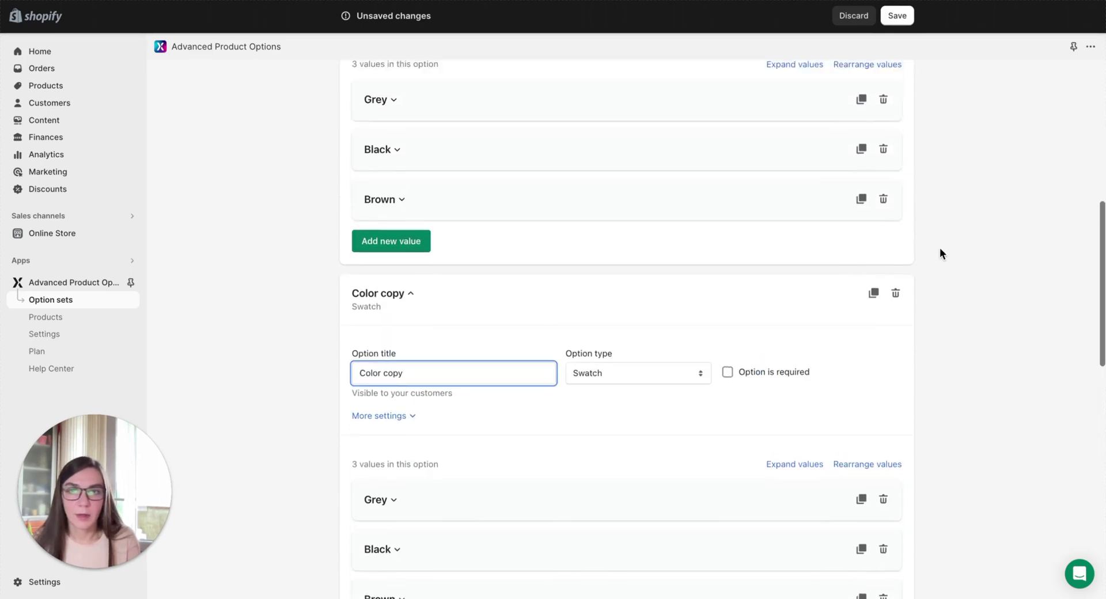
pyautogui.scroll(-3, 614, 236)
pyautogui.scroll(-1, 614, 236)
# Delete ' copy' from both duplicated option titles so they read Color.
pyautogui.moveTo(416, 427); pyautogui.dragTo(379, 427)
pyautogui.press('BackSpace')
pyautogui.scroll(-6, 465, 437)
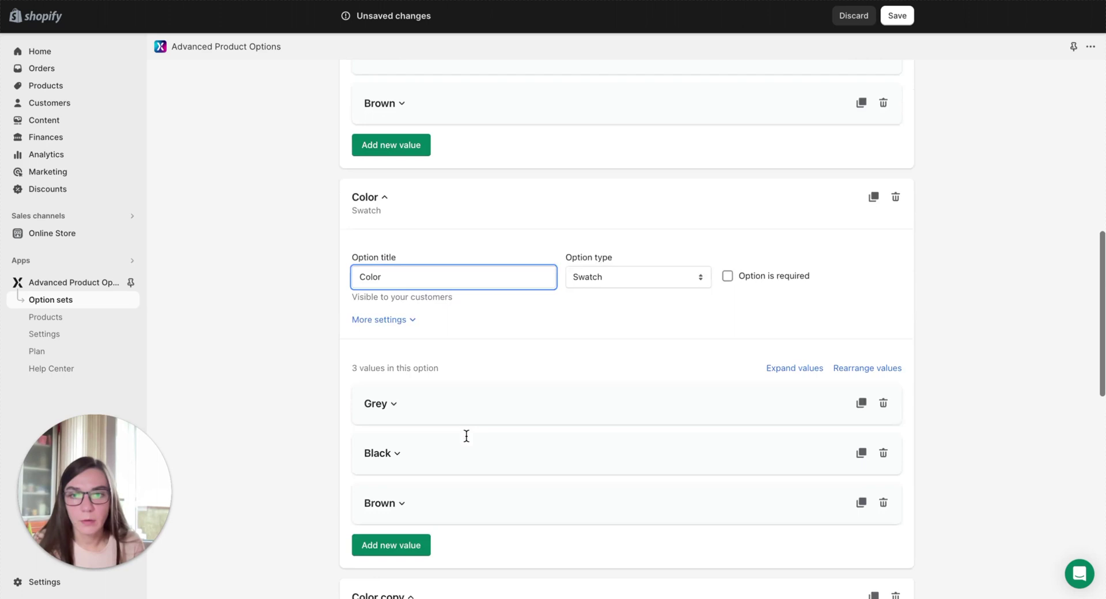
pyautogui.moveTo(410, 484); pyautogui.dragTo(379, 485)
pyautogui.press('BackSpace')
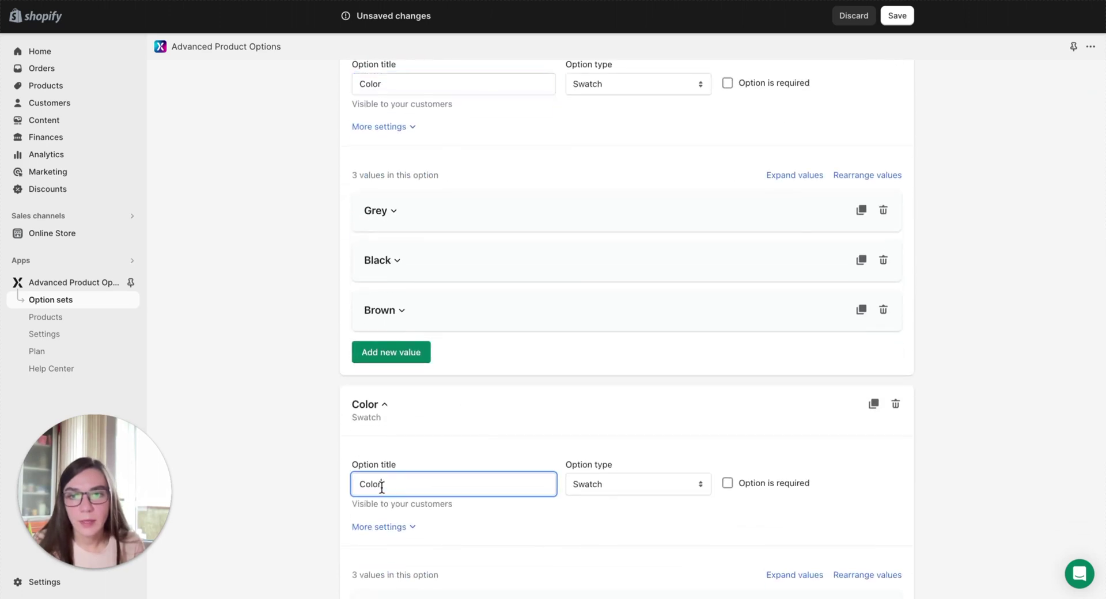
pyautogui.scroll(2, 420, 381)
# Give the first Color option the nickname 'color for S'.
pyautogui.click(379, 247)
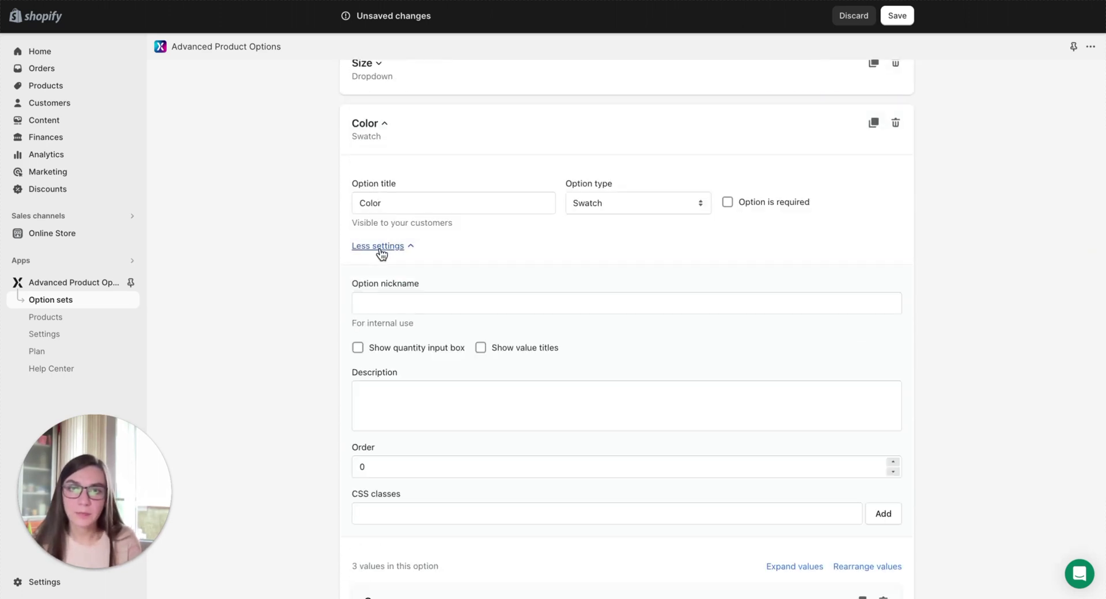
pyautogui.click(378, 303)
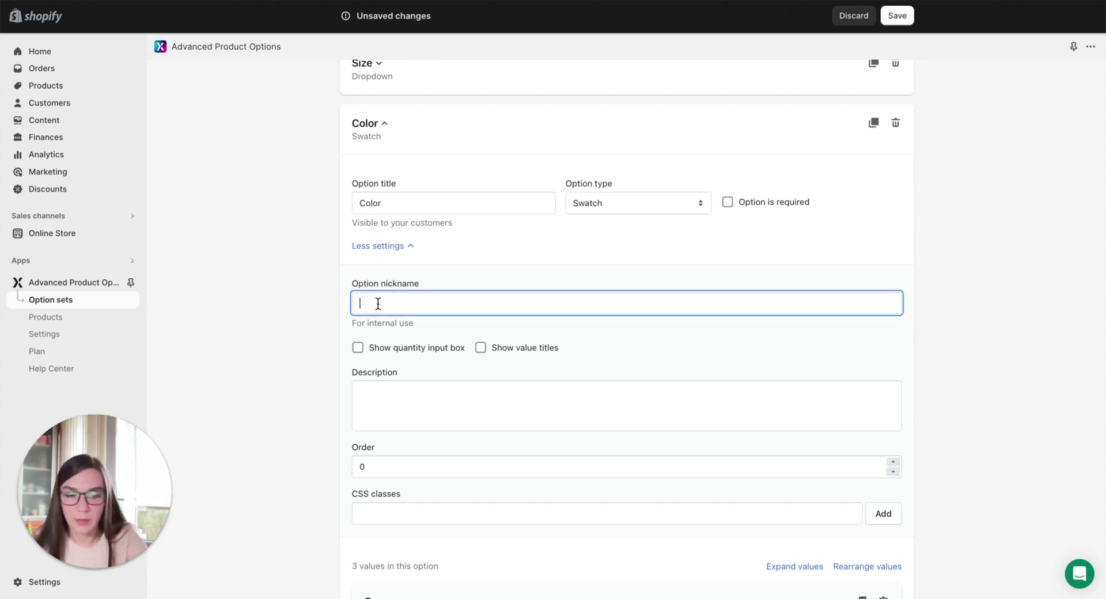
pyautogui.write('color for')
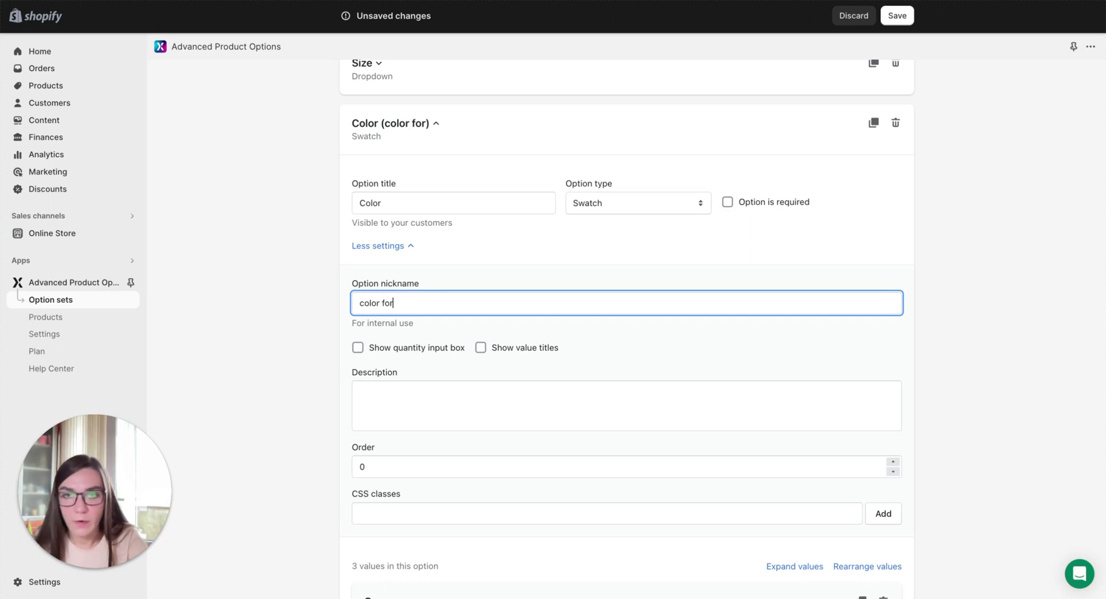
pyautogui.write(' S')
pyautogui.scroll(-6, 325, 299)
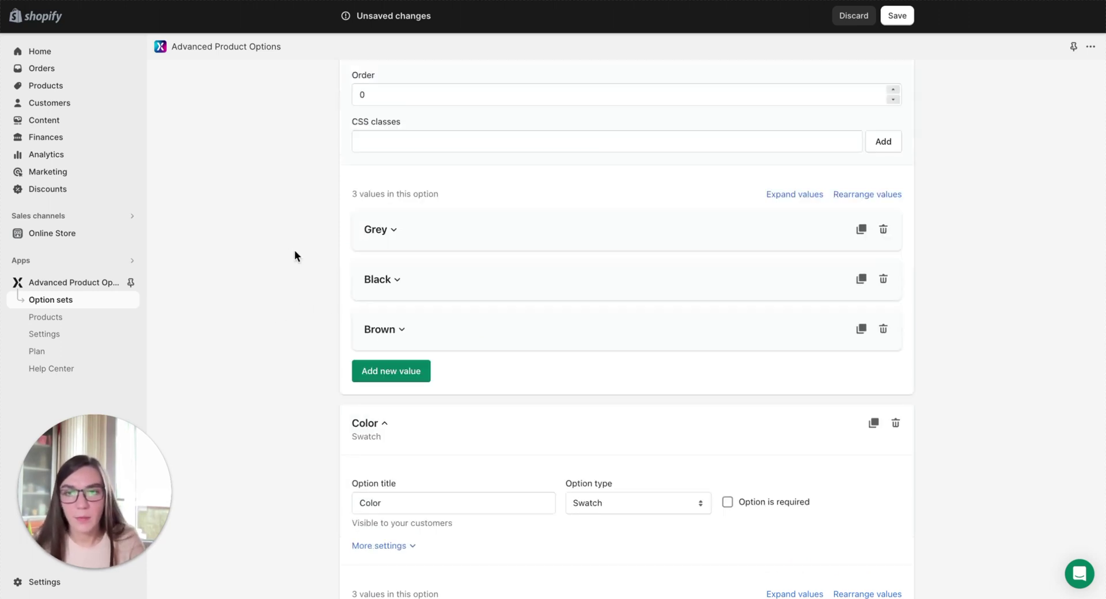
pyautogui.scroll(3, 296, 255)
pyautogui.scroll(-4, 296, 255)
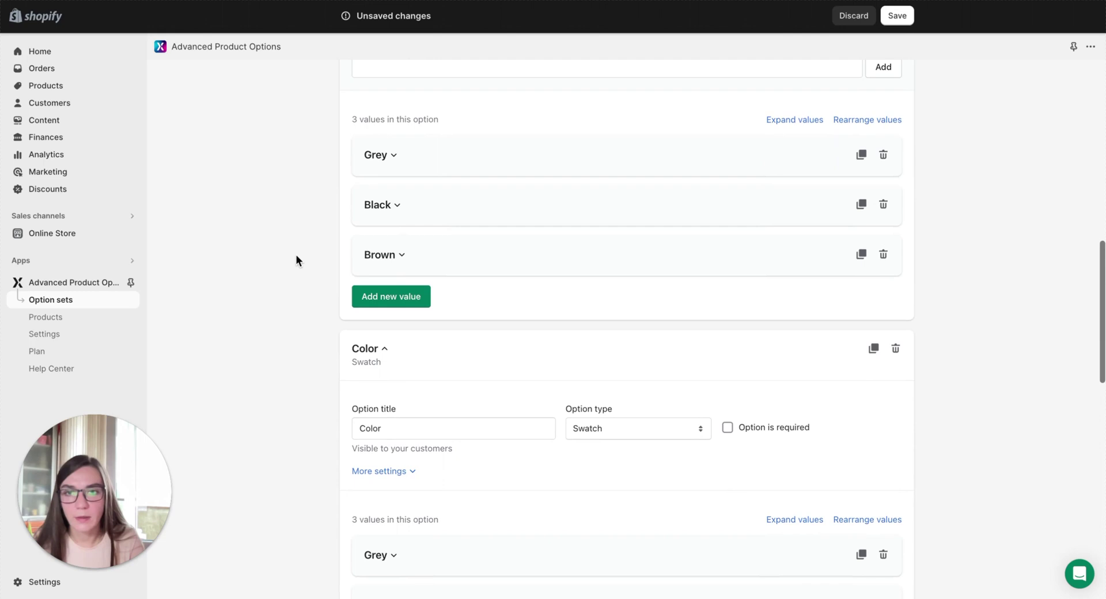
pyautogui.scroll(-3, 386, 384)
# Nickname the second and third Color options 'color for M' and 'Color for L'.
pyautogui.click(375, 312)
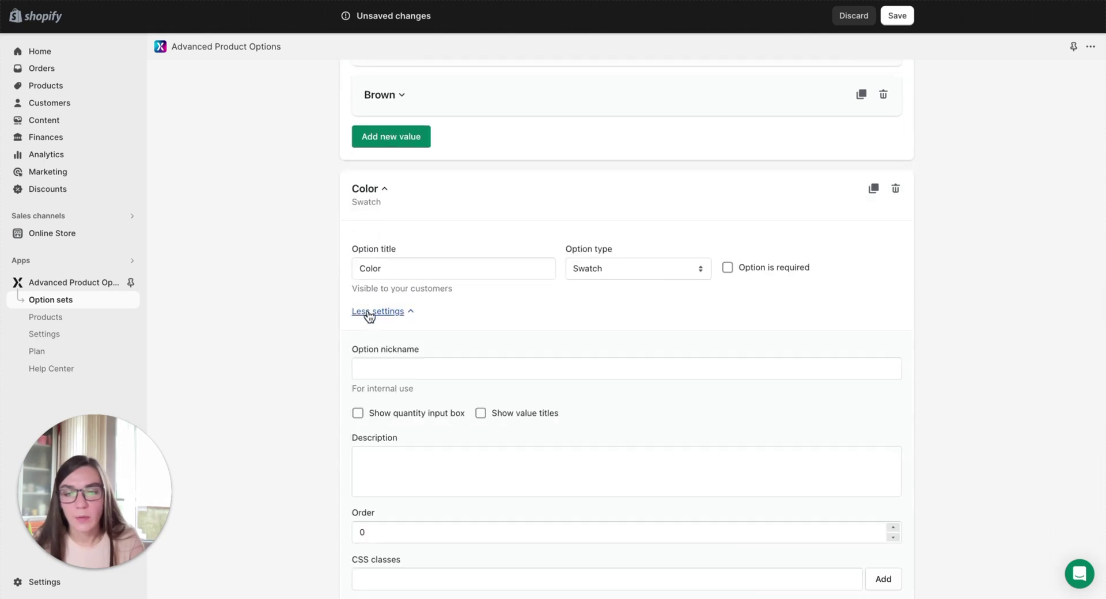
pyautogui.click(382, 369)
pyautogui.write('color ')
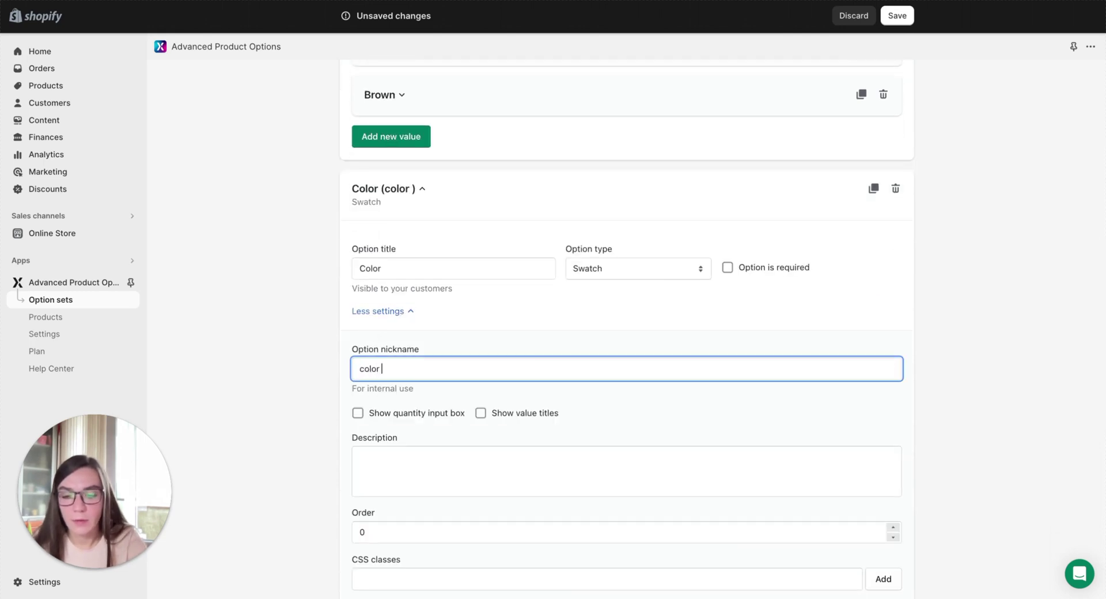
pyautogui.write('for M')
pyautogui.scroll(-2, 303, 366)
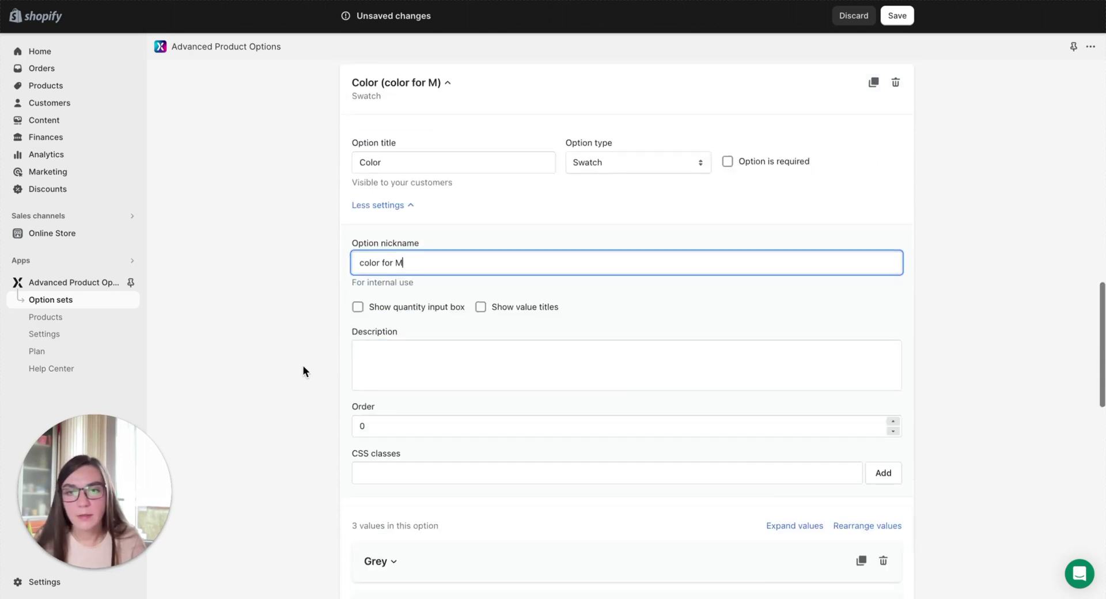
pyautogui.scroll(-7, 304, 365)
pyautogui.scroll(-1, 398, 429)
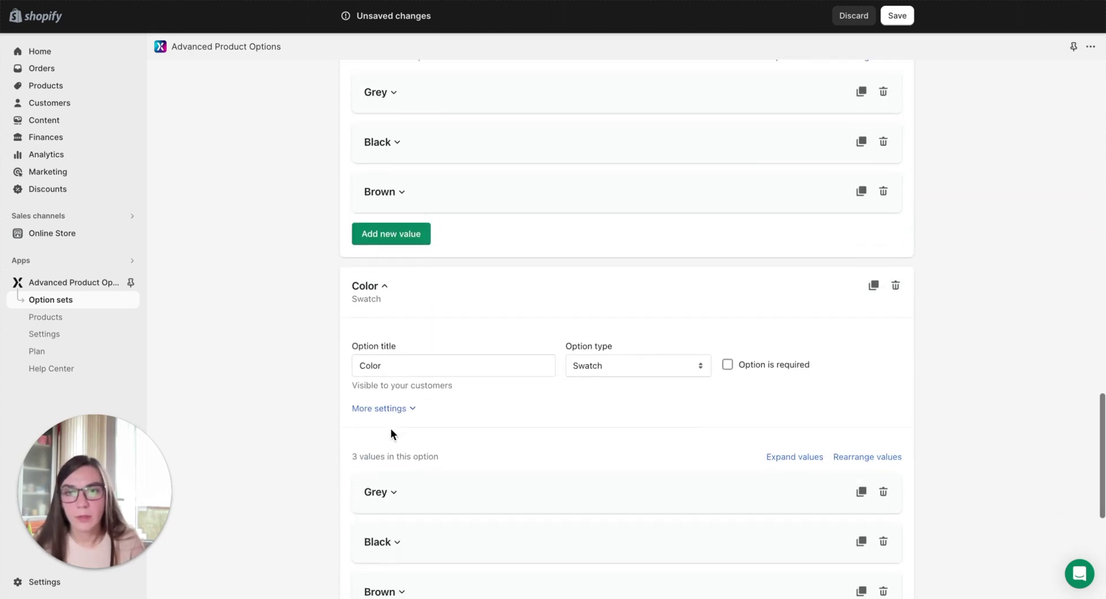
pyautogui.click(379, 408)
pyautogui.click(380, 468)
pyautogui.write('Color ')
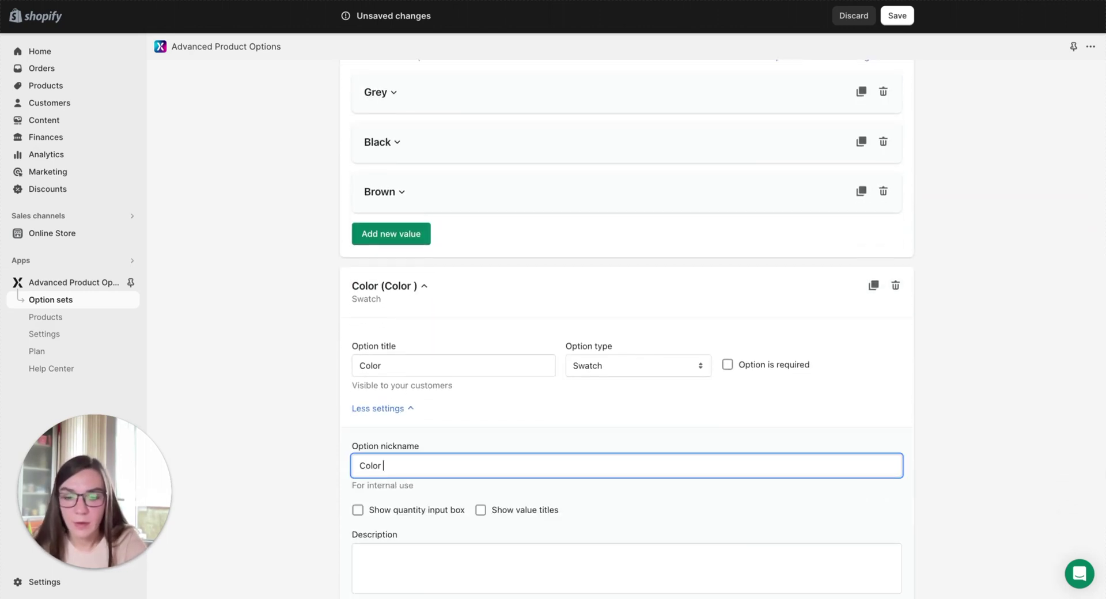
pyautogui.write('for L')
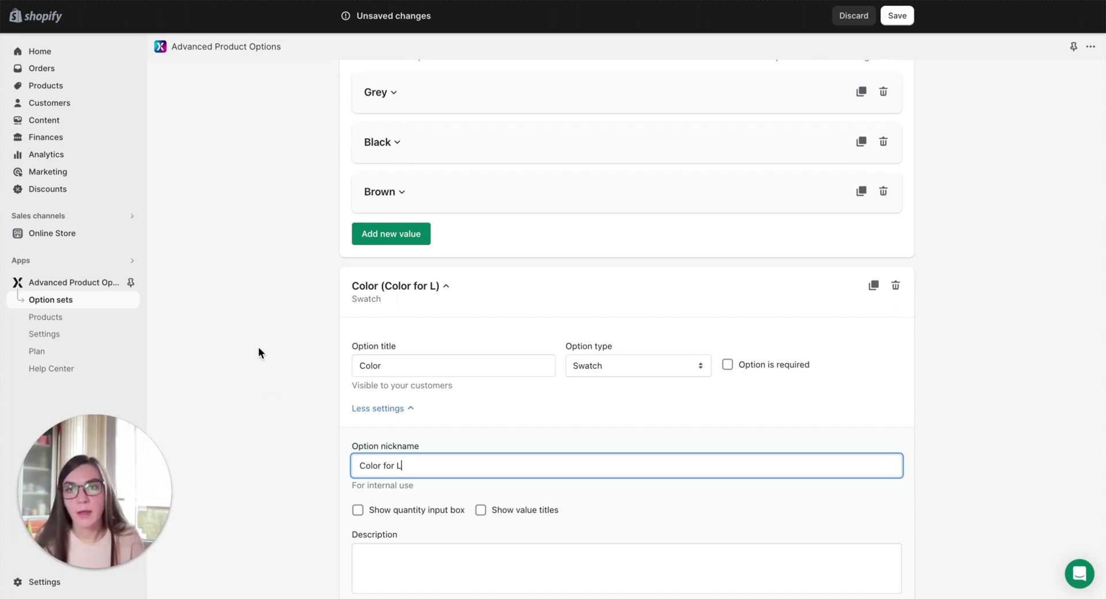
# Delete the Grey value from color for S and the Brown value from Color for L.
pyautogui.scroll(15, 258, 347)
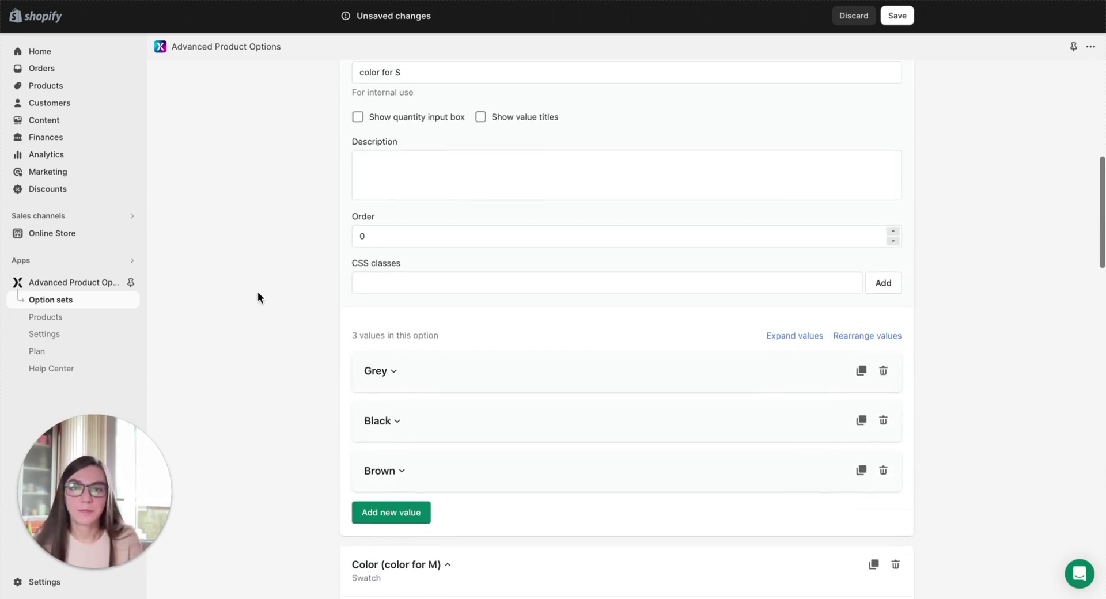
pyautogui.scroll(2, 254, 311)
pyautogui.scroll(-1, 346, 414)
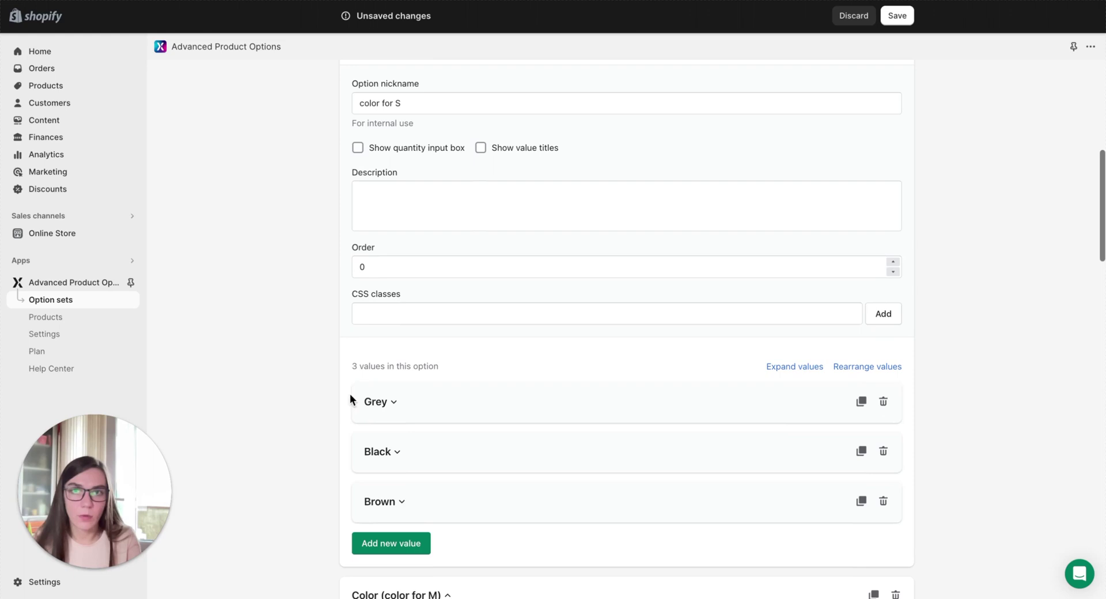
pyautogui.scroll(1, 399, 348)
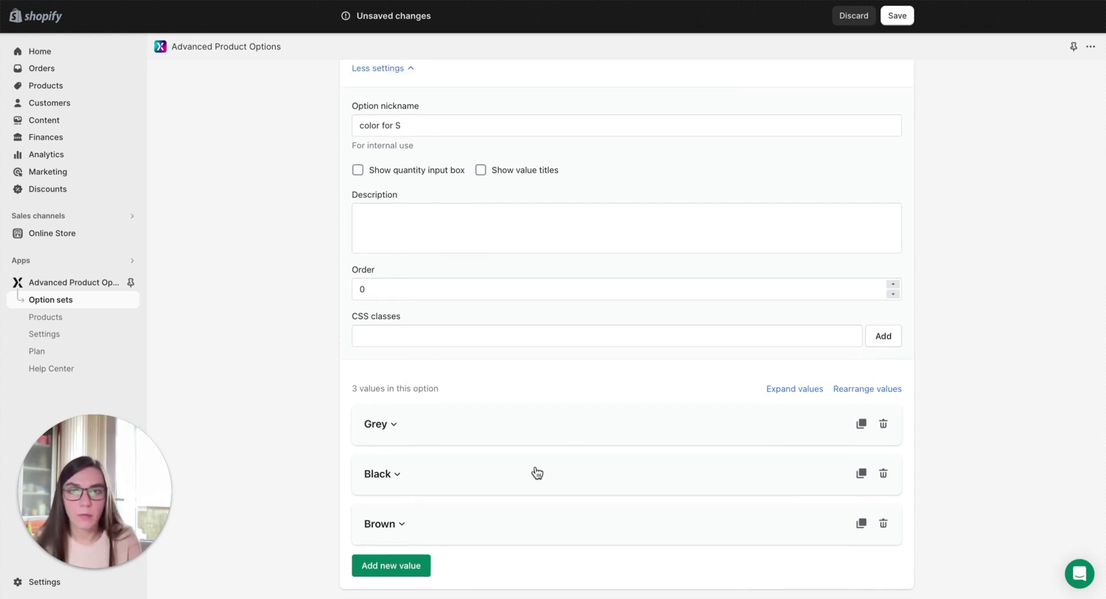
pyautogui.click(883, 425)
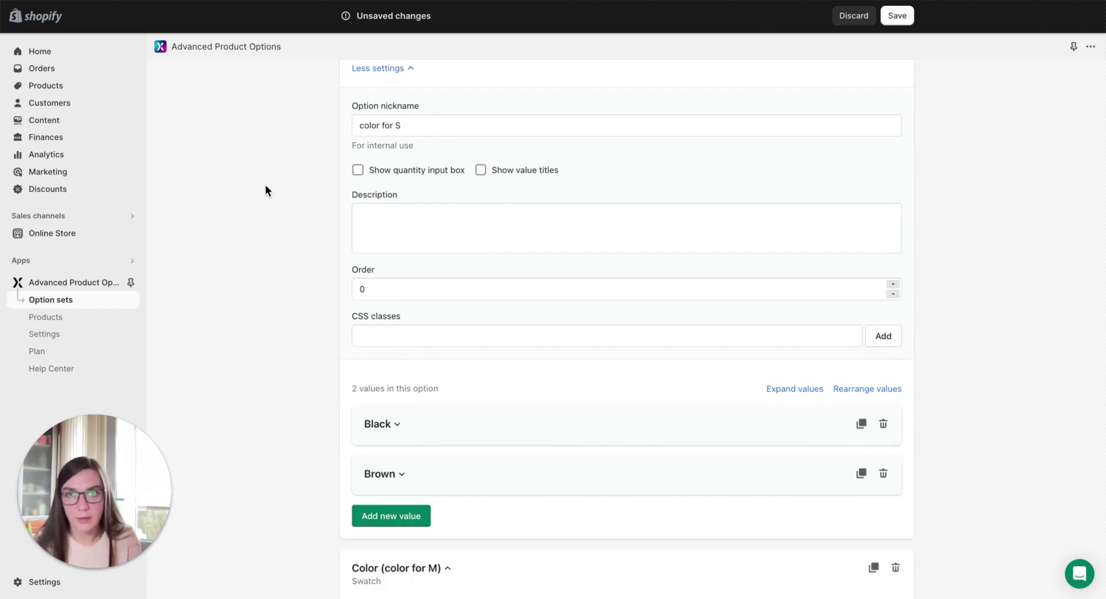
pyautogui.scroll(-7, 257, 198)
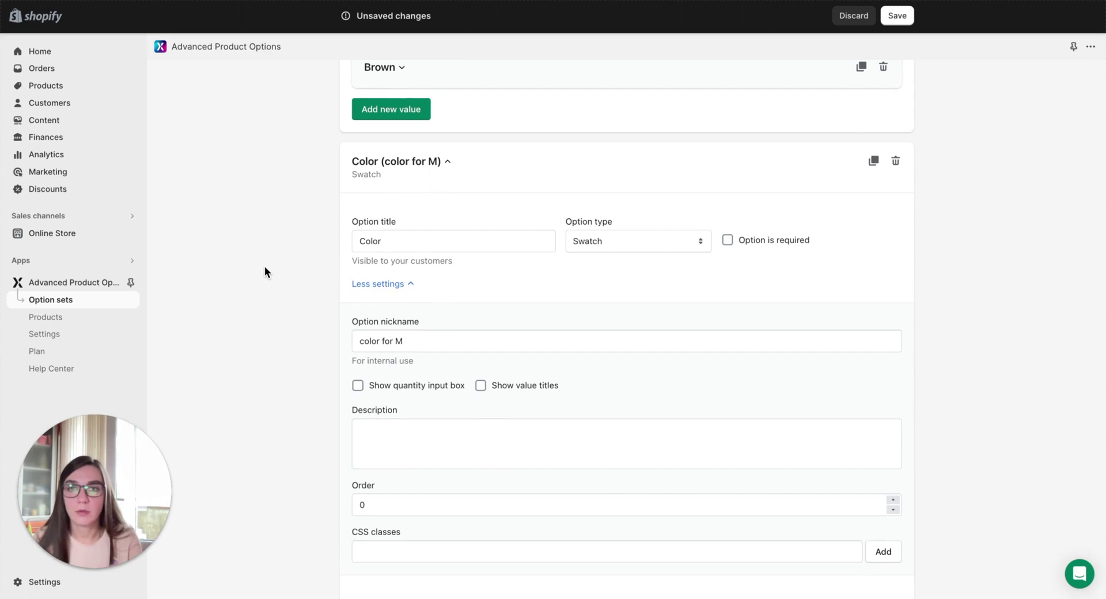
pyautogui.scroll(-10, 274, 254)
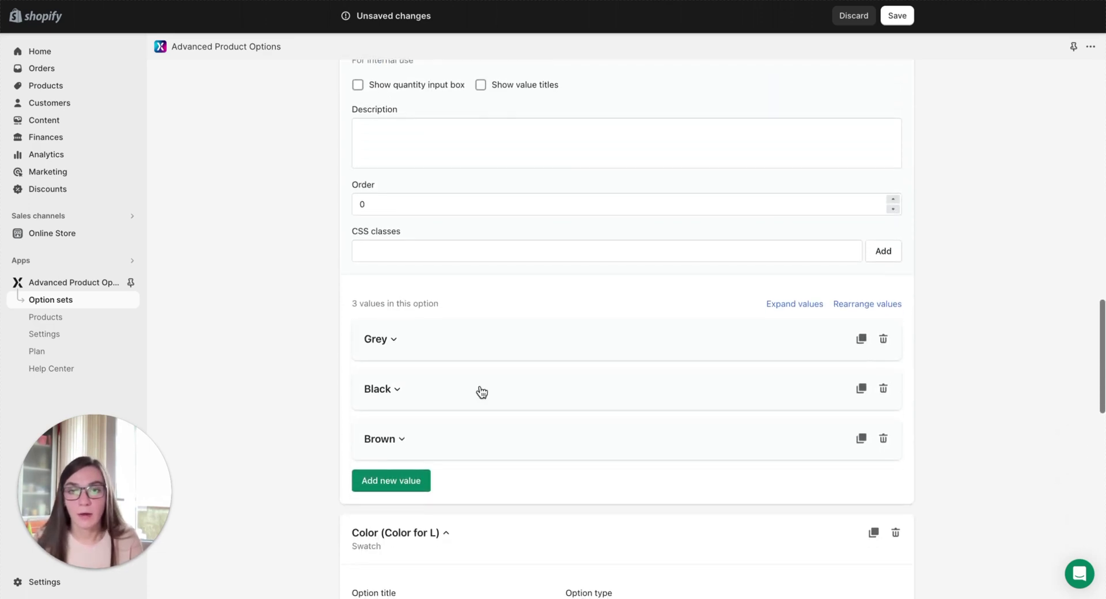
pyautogui.scroll(-5, 435, 438)
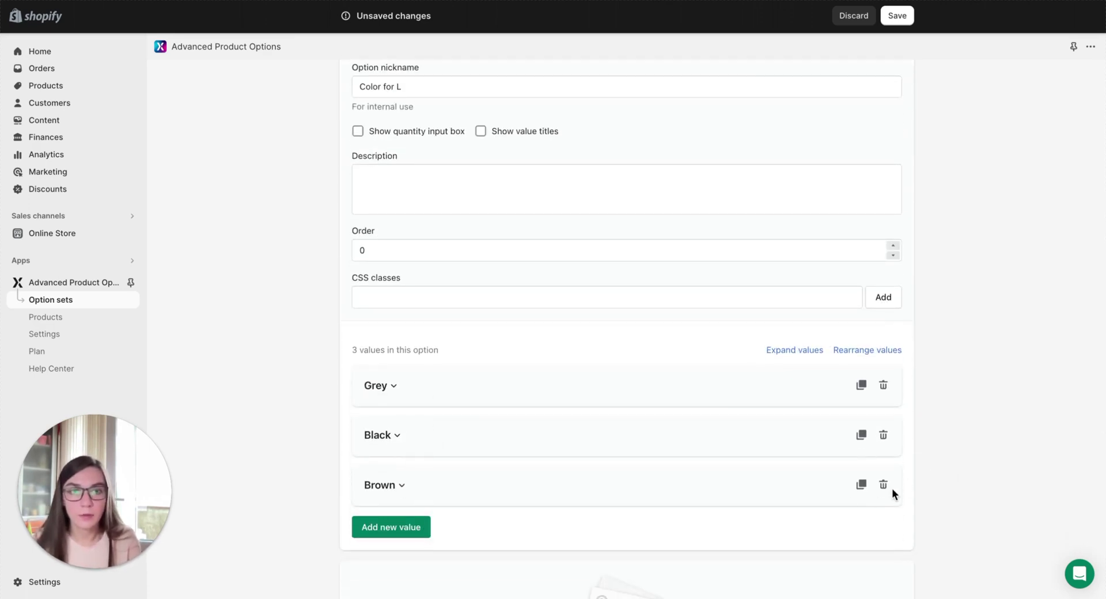
pyautogui.click(883, 486)
pyautogui.scroll(15, 990, 345)
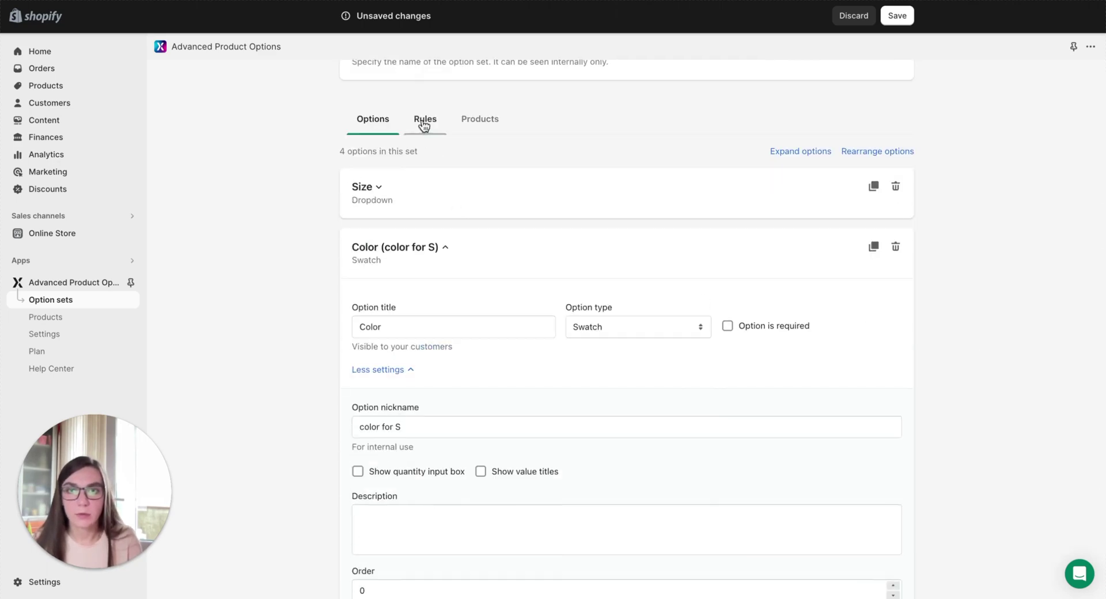
# On the Rules tab, add a rule with the condition Size is one of Small.
pyautogui.click(425, 120)
pyautogui.click(644, 403)
pyautogui.scroll(-1, 289, 385)
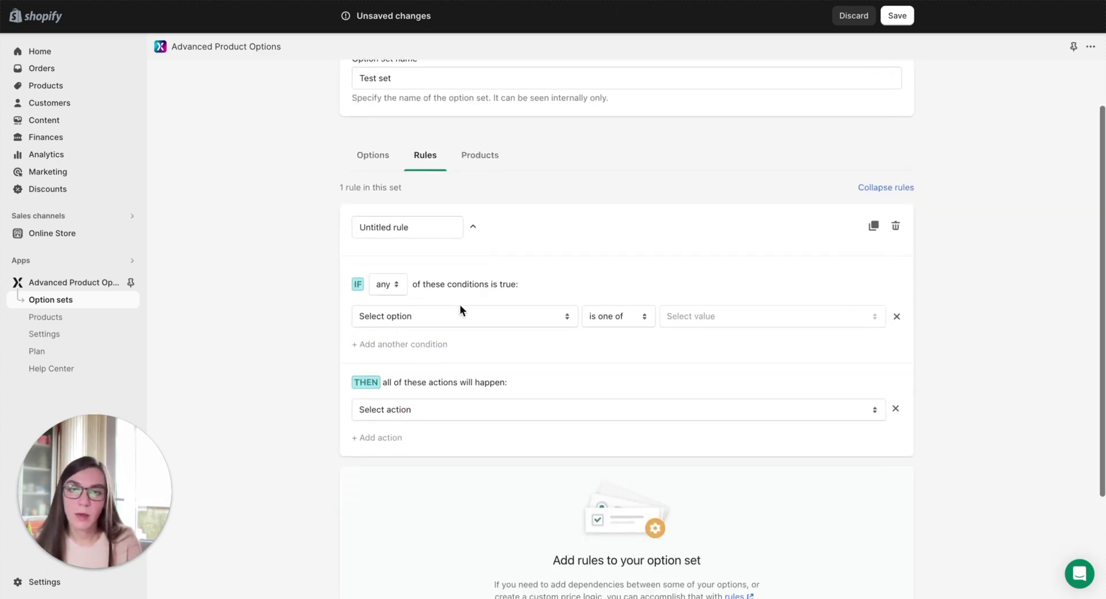
pyautogui.click(465, 316)
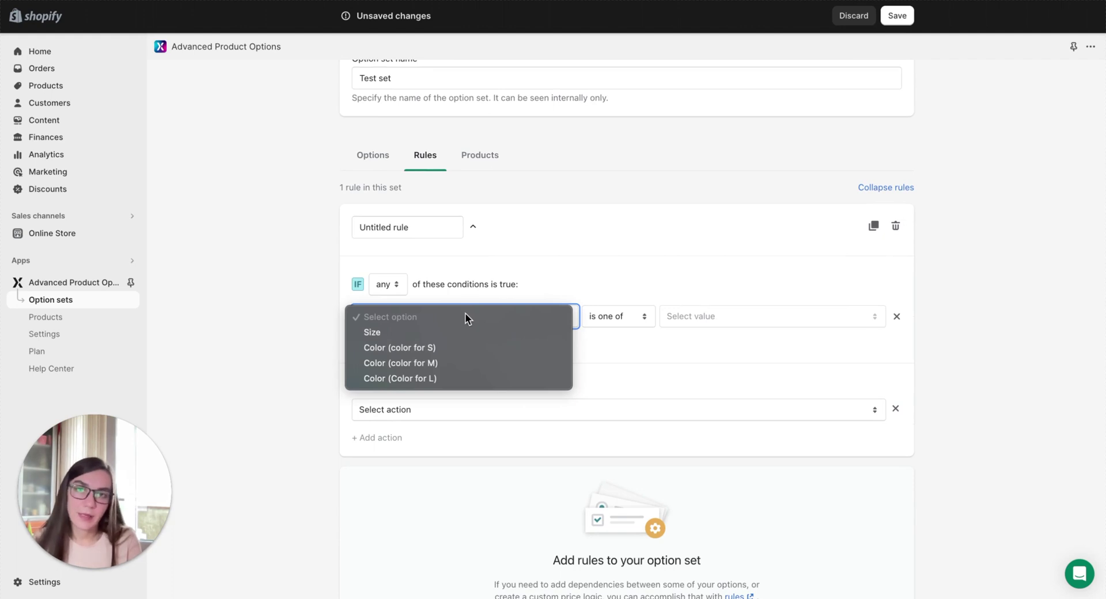
pyautogui.click(404, 333)
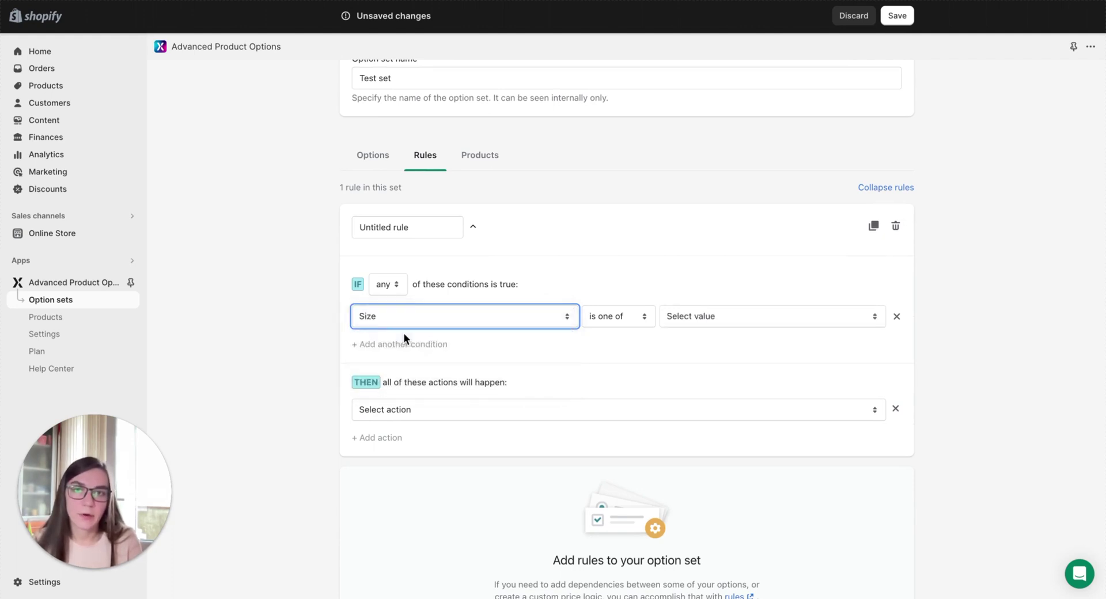
pyautogui.click(700, 317)
pyautogui.click(717, 386)
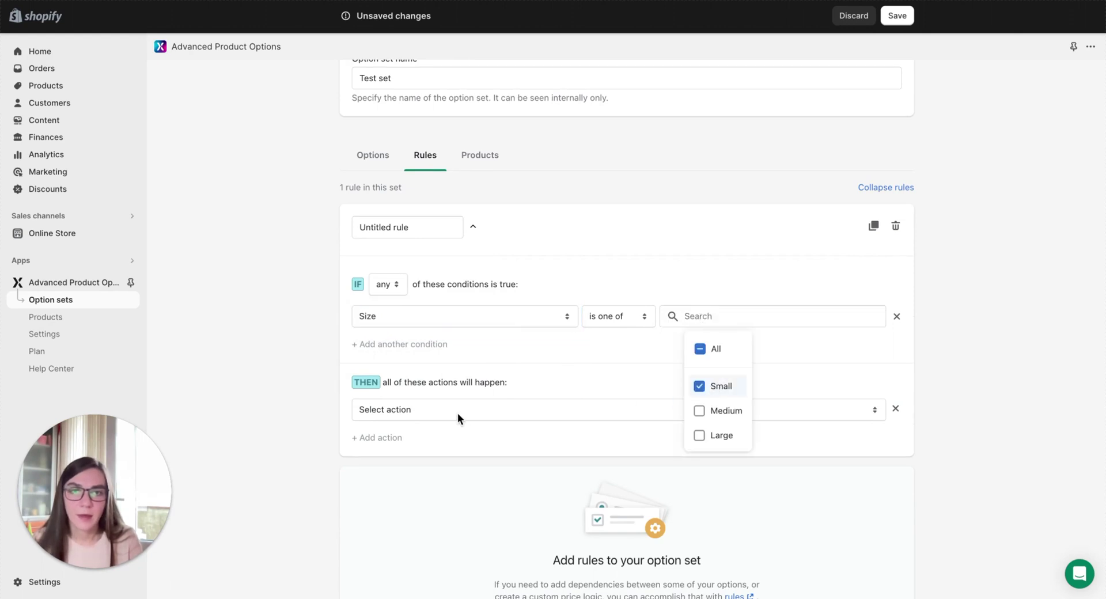
# Make the rule show all values of Color (color for S), then add a second rule.
pyautogui.click(458, 413)
pyautogui.click(444, 455)
pyautogui.scroll(-2, 451, 453)
pyautogui.click(438, 366)
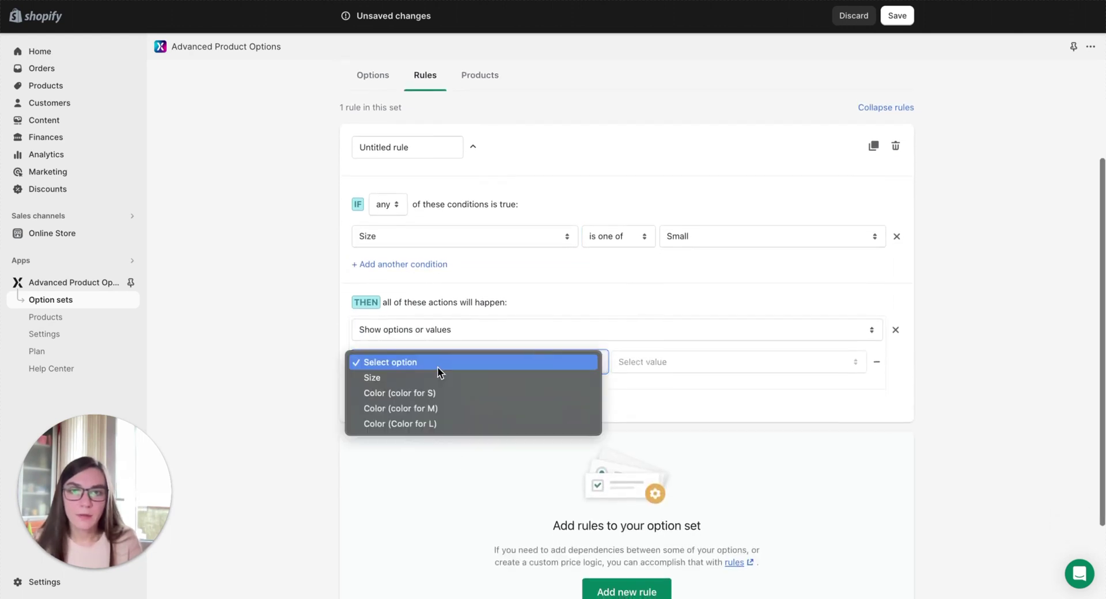
pyautogui.click(418, 395)
pyautogui.click(722, 363)
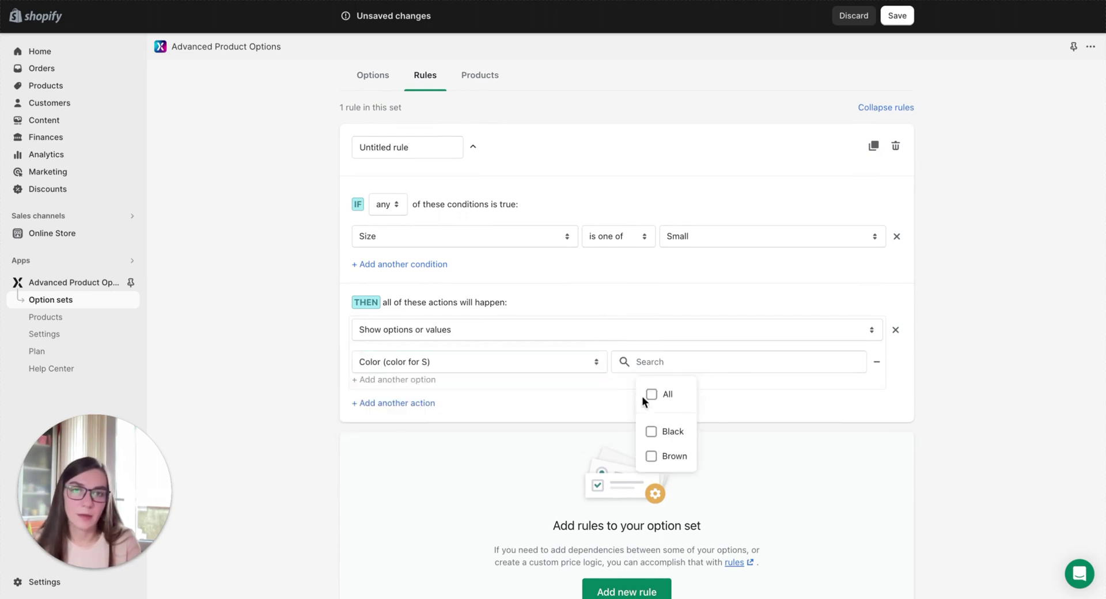
pyautogui.click(650, 396)
pyautogui.scroll(-1, 982, 374)
pyautogui.click(982, 374)
pyautogui.scroll(-2, 973, 380)
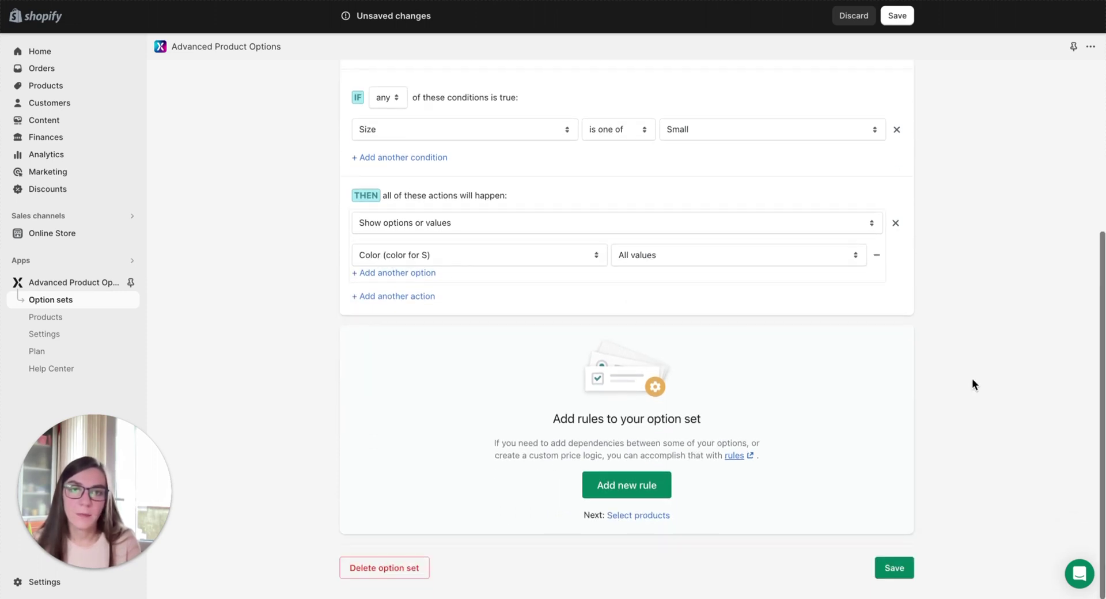
pyautogui.click(607, 485)
# Set the second rule's condition to Size is one of Medium.
pyautogui.scroll(-1, 276, 382)
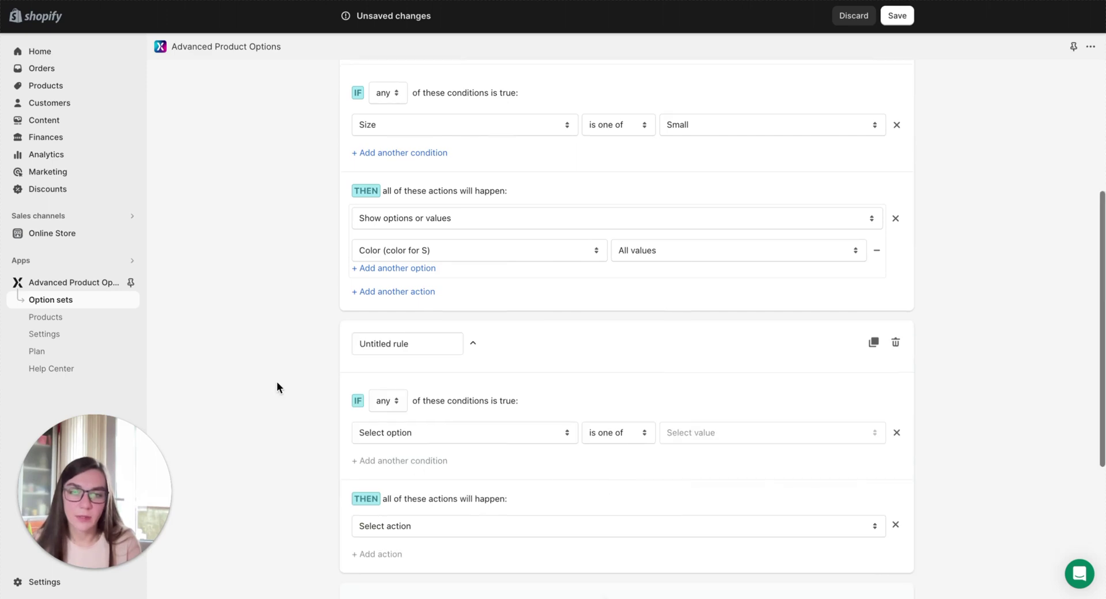
pyautogui.click(415, 416)
pyautogui.click(403, 431)
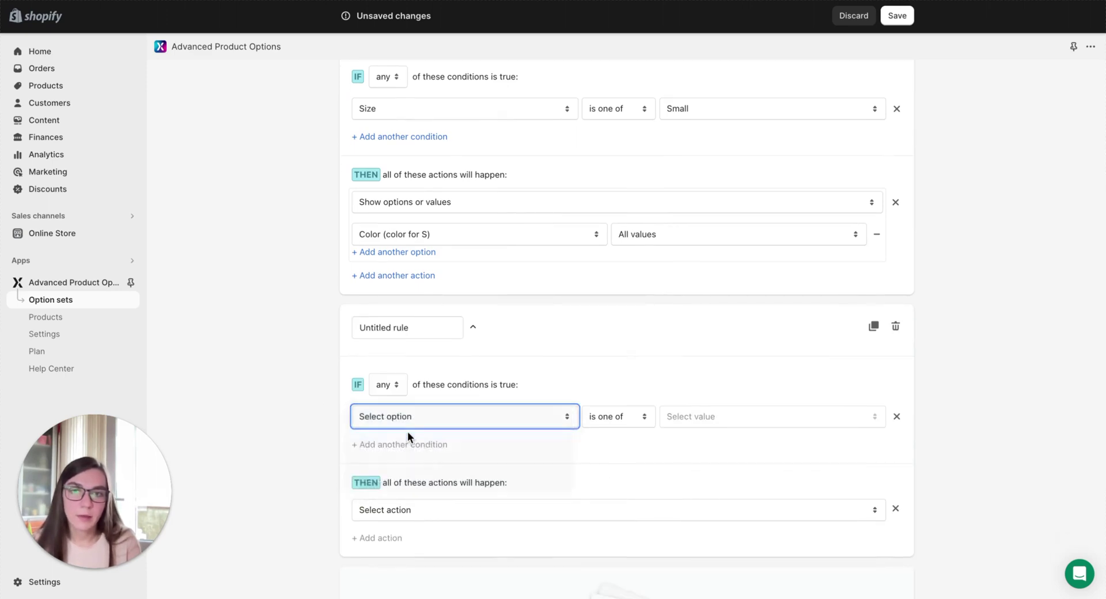
pyautogui.click(748, 417)
pyautogui.click(723, 519)
pyautogui.scroll(-4, 487, 478)
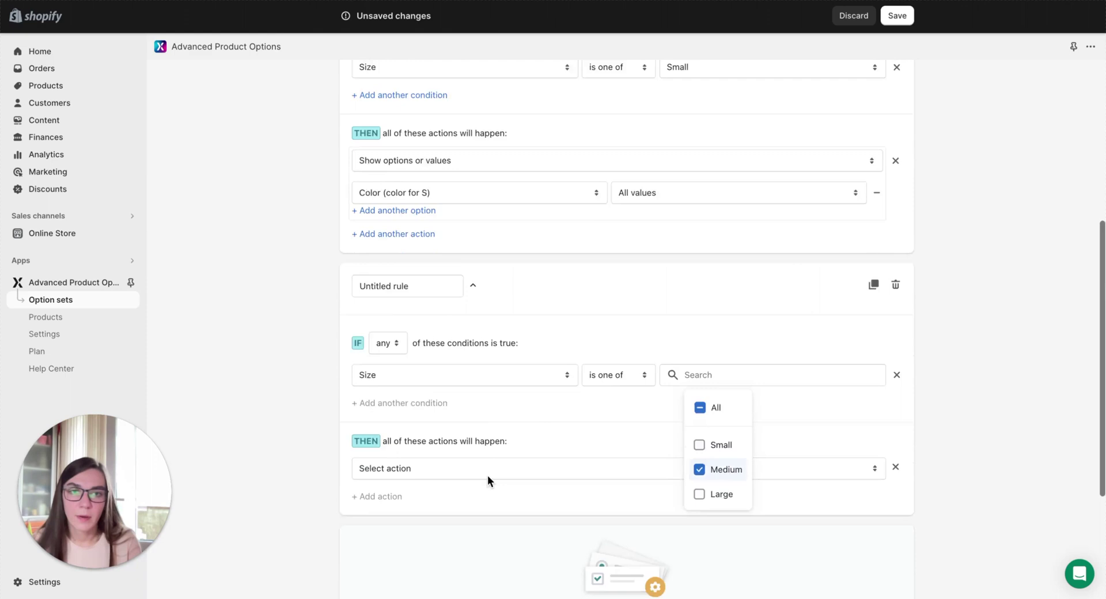
# Make the second rule show all values of Color (color for M).
pyautogui.click(424, 335)
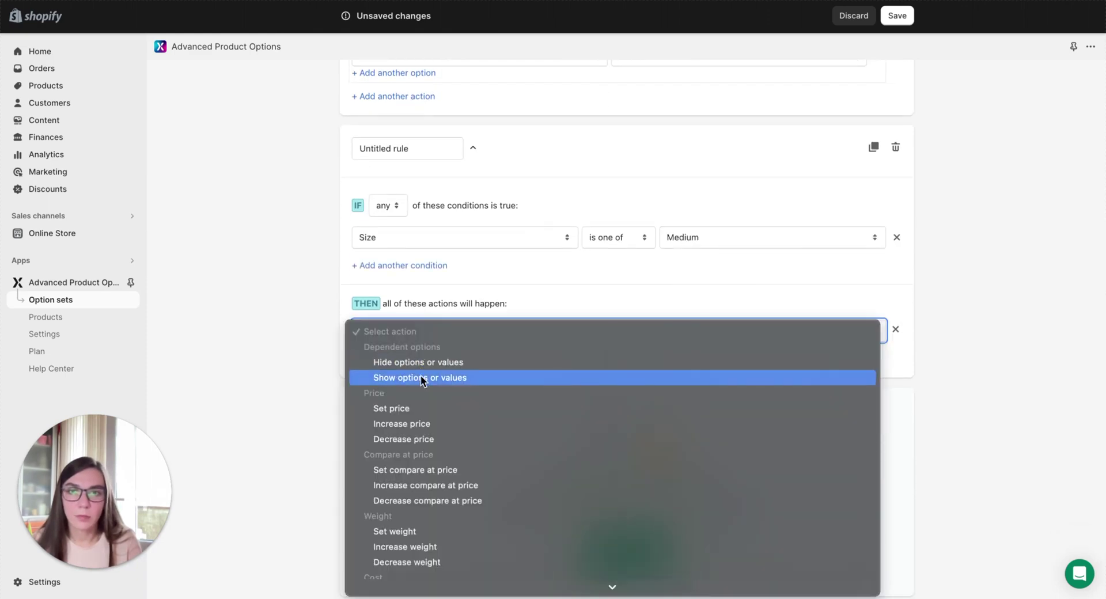
pyautogui.click(420, 375)
pyautogui.scroll(-1, 420, 375)
pyautogui.click(409, 322)
pyautogui.click(406, 368)
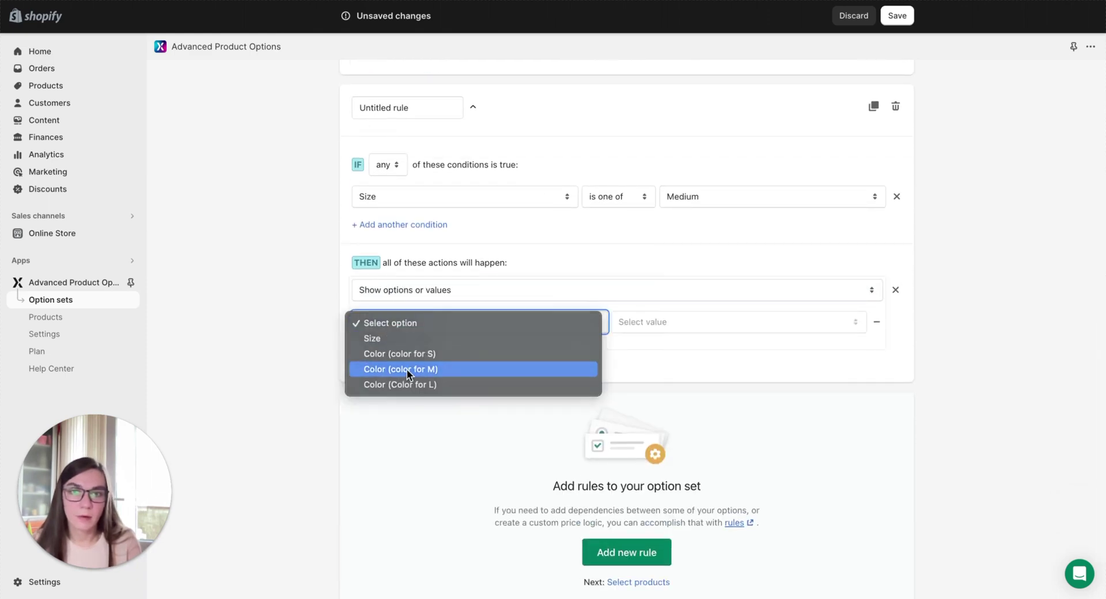
pyautogui.click(738, 322)
pyautogui.click(668, 358)
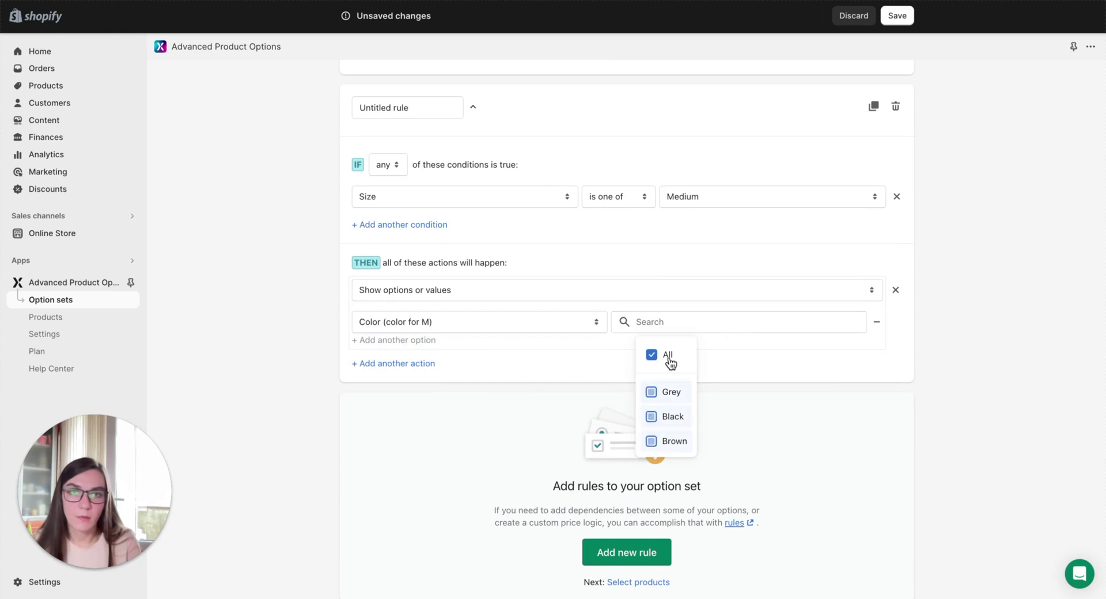
pyautogui.click(991, 347)
pyautogui.scroll(-1, 727, 526)
# Add a third rule with the condition Size is one of Large.
pyautogui.click(618, 493)
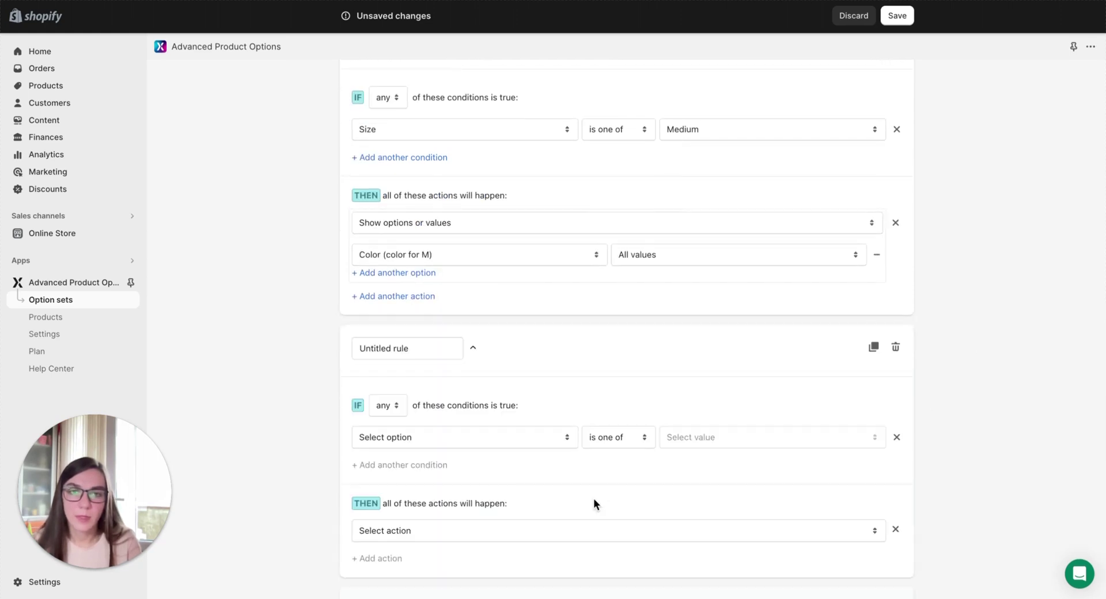
pyautogui.click(443, 445)
pyautogui.click(493, 461)
pyautogui.click(696, 437)
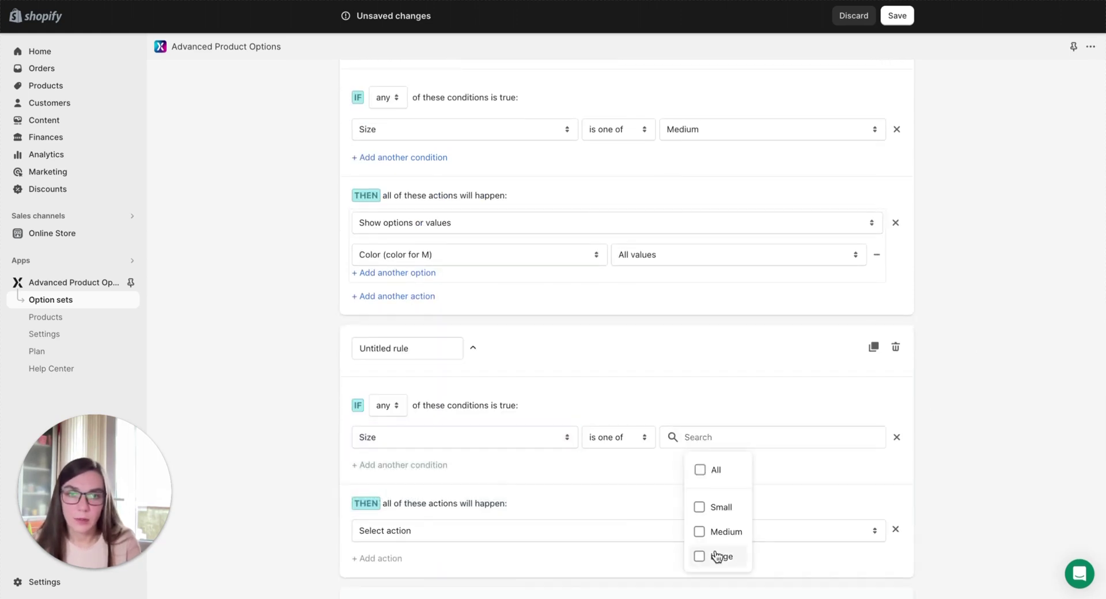
pyautogui.click(716, 558)
# Make the third rule show all values of Color (Color for L).
pyautogui.click(400, 531)
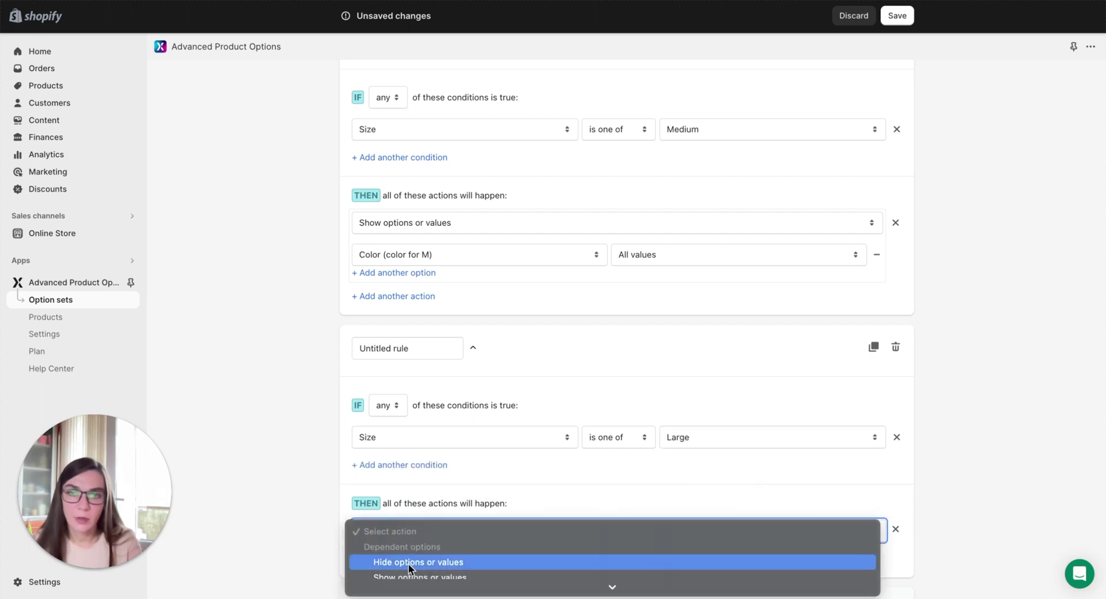
pyautogui.click(394, 460)
pyautogui.scroll(-2, 398, 478)
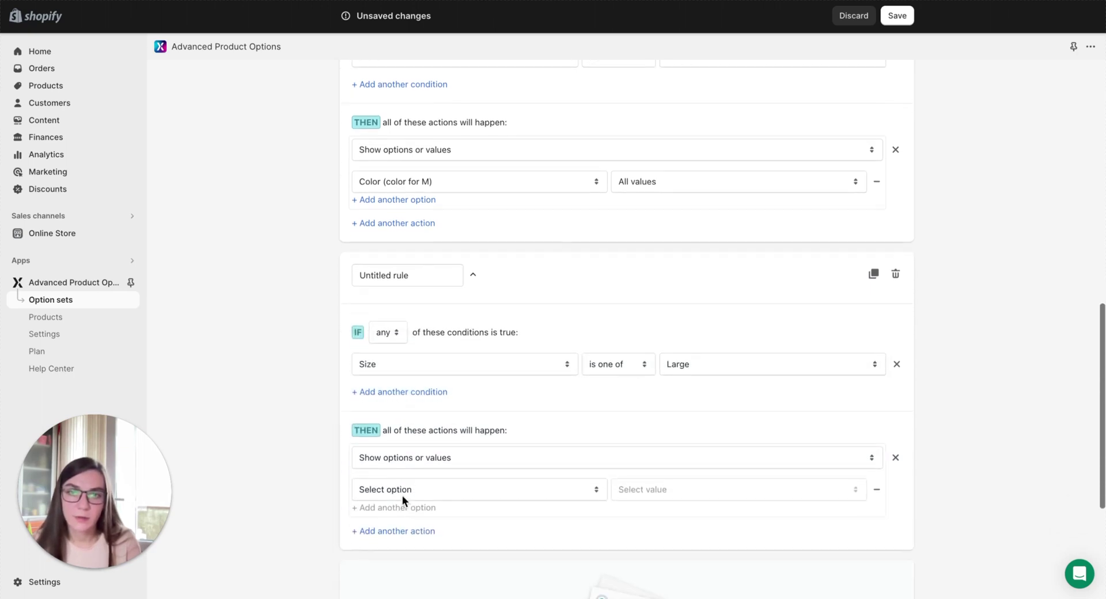
pyautogui.click(405, 489)
pyautogui.click(423, 548)
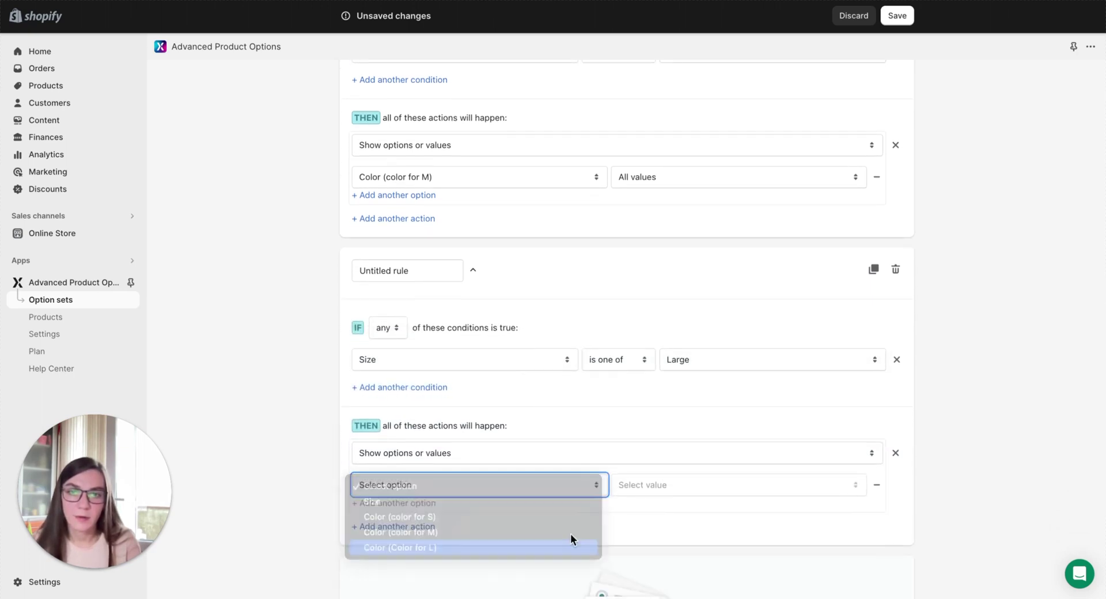
pyautogui.click(699, 485)
pyautogui.click(675, 390)
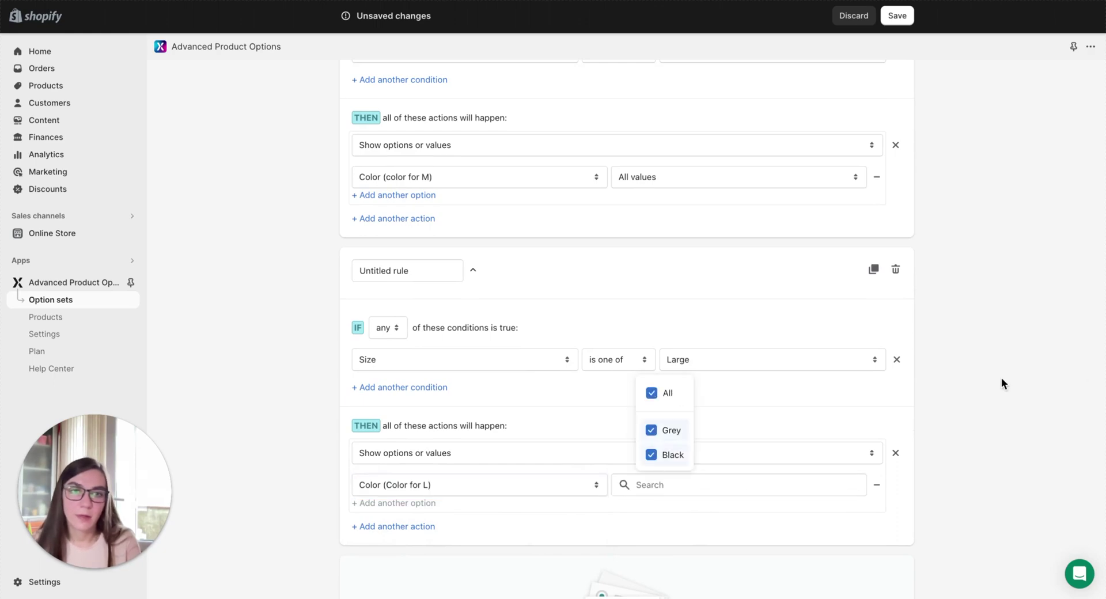
pyautogui.click(970, 407)
pyautogui.scroll(10, 970, 412)
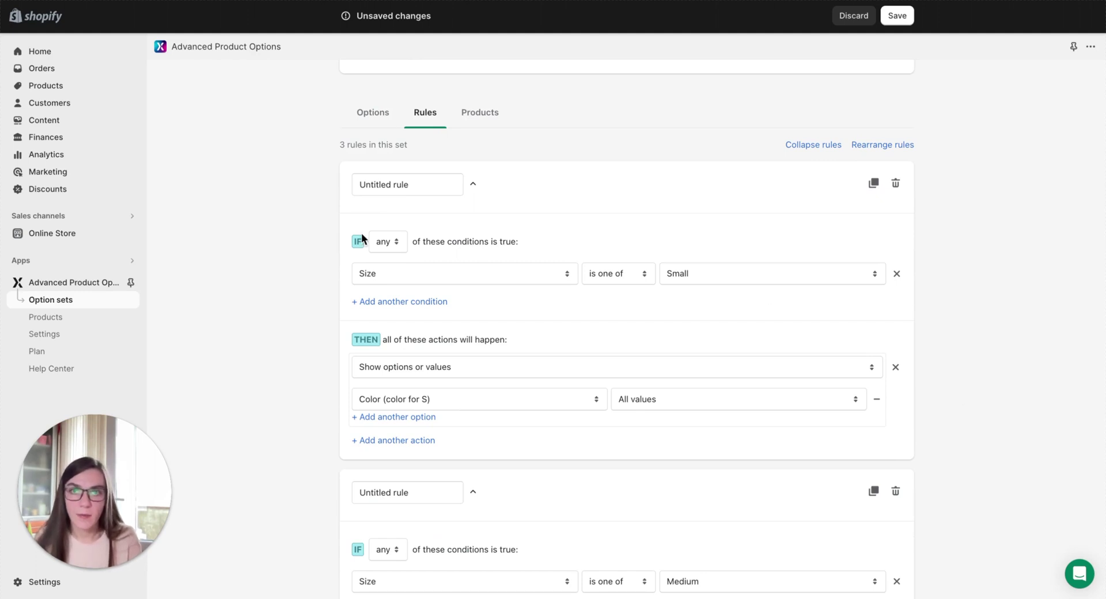
# Review the set's four options on the Options tab.
pyautogui.scroll(-1, 337, 296)
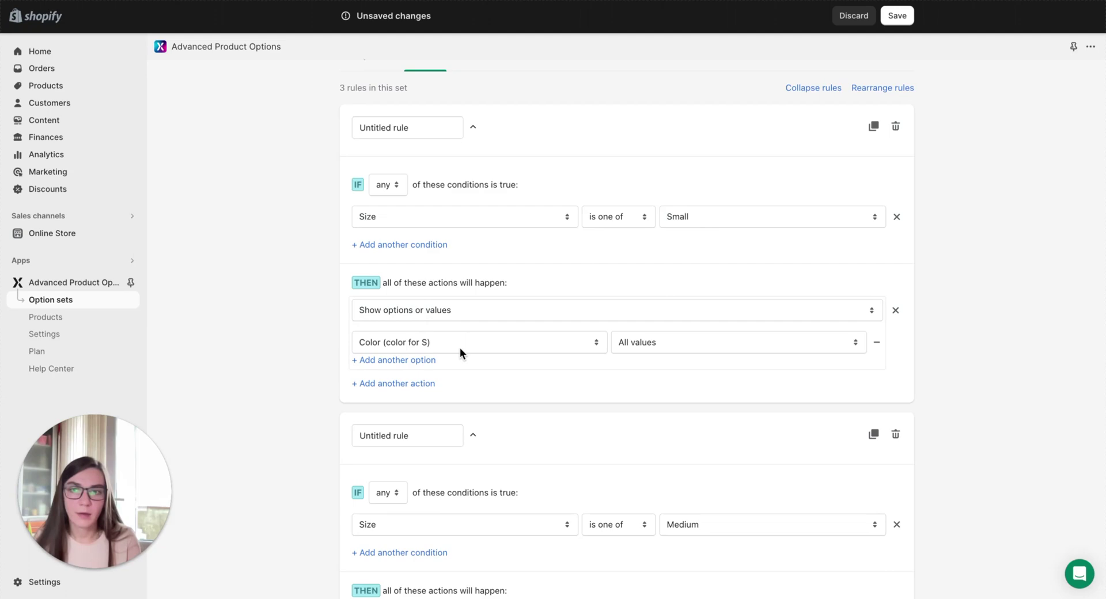
pyautogui.scroll(3, 403, 230)
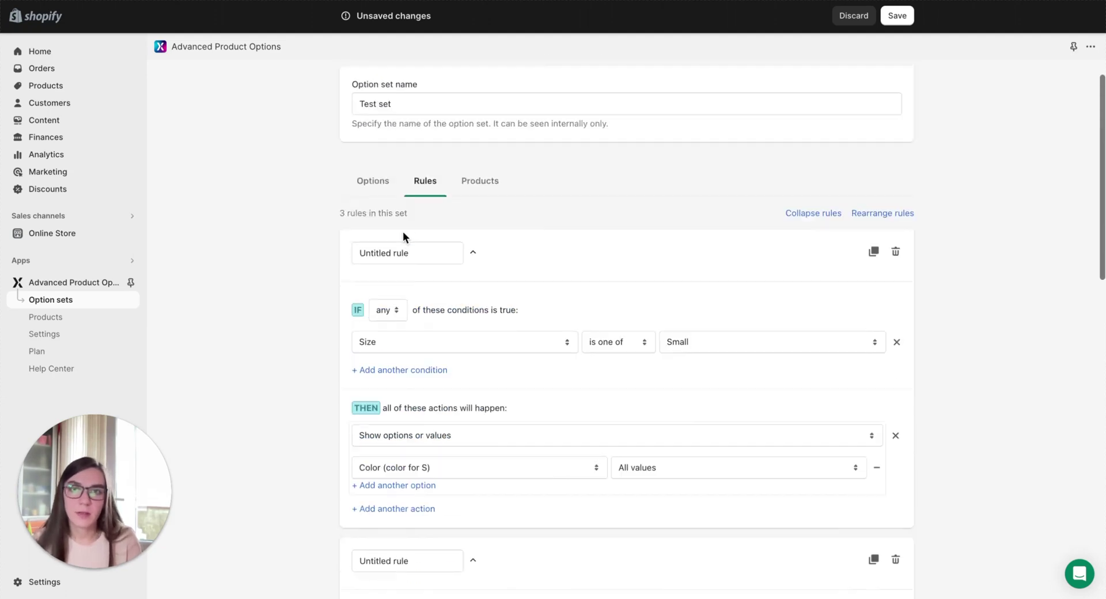
pyautogui.click(376, 212)
pyautogui.scroll(-1, 296, 306)
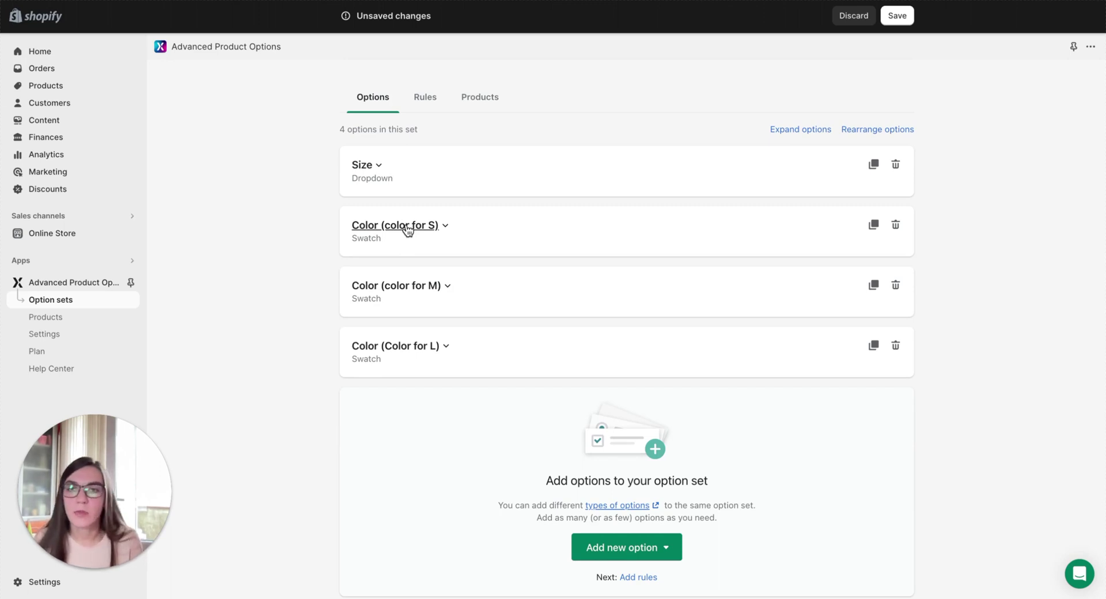
pyautogui.scroll(-1, 292, 276)
pyautogui.scroll(3, 290, 275)
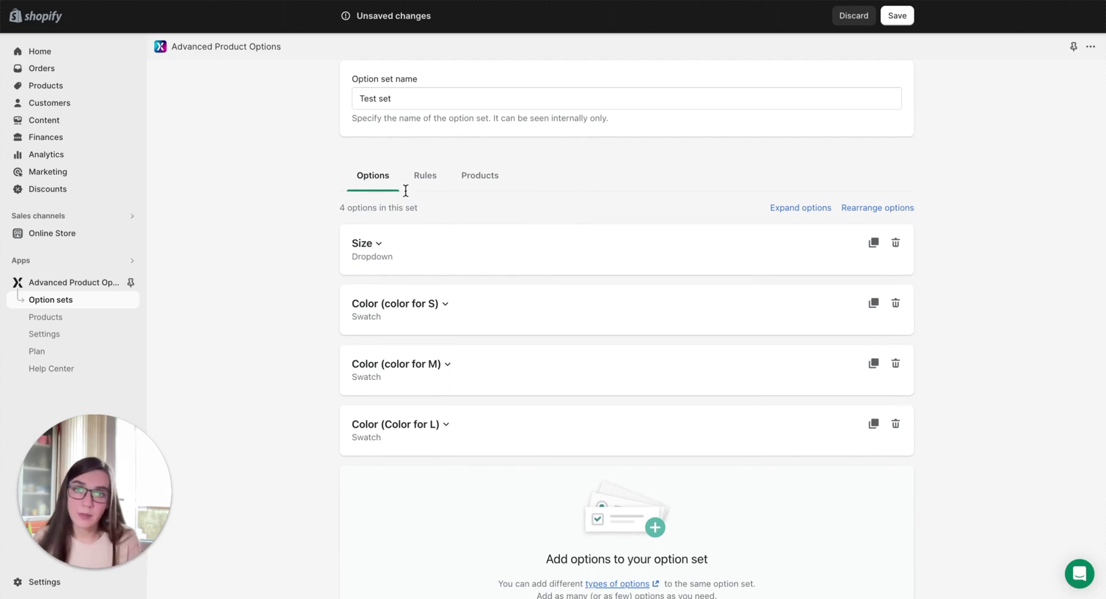
# Back on the Rules tab, add a fourth, blank rule.
pyautogui.click(430, 182)
pyautogui.scroll(-1, 299, 236)
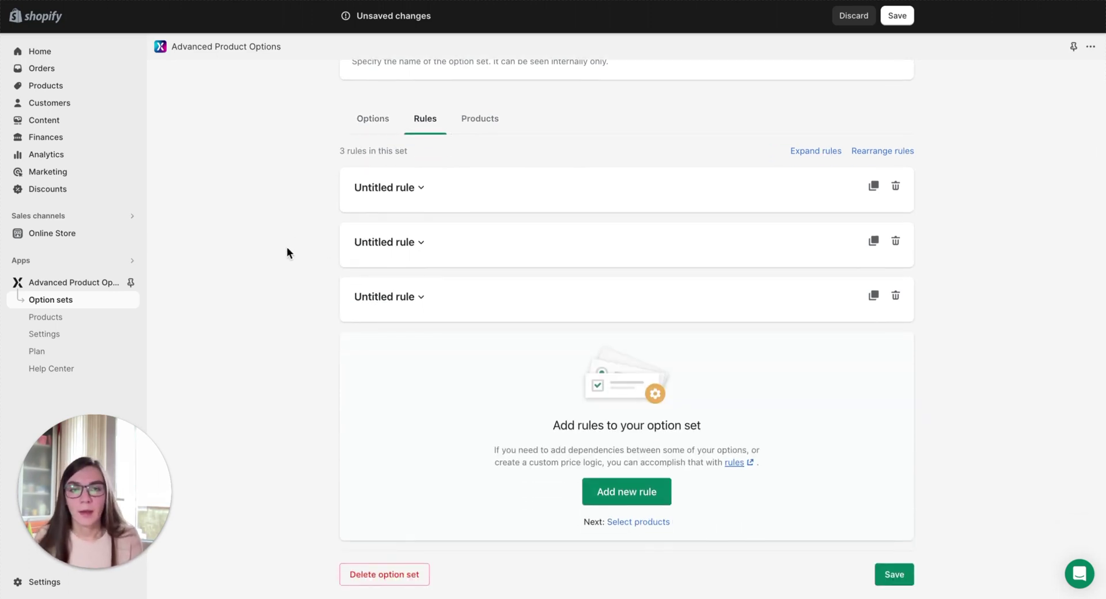
pyautogui.click(634, 486)
pyautogui.scroll(-4, 325, 385)
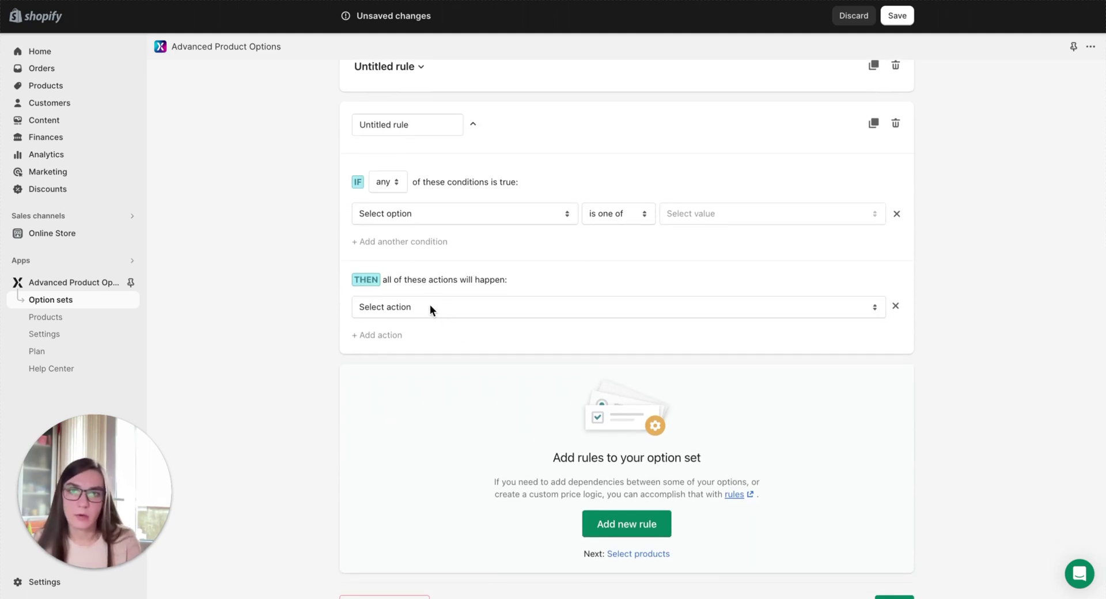
pyautogui.click(430, 309)
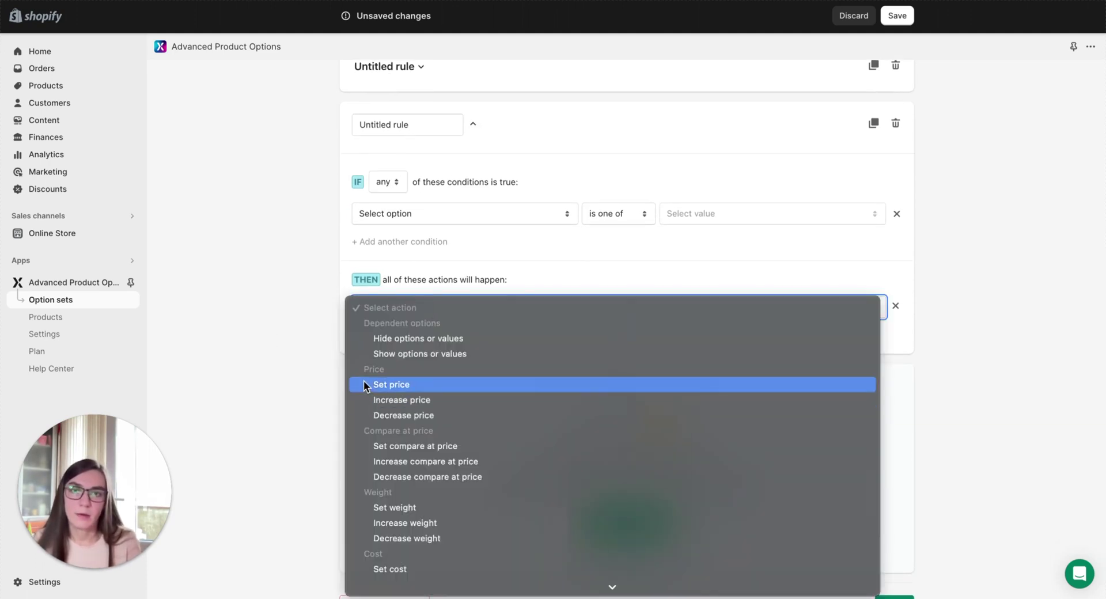
pyautogui.scroll(-3, 369, 380)
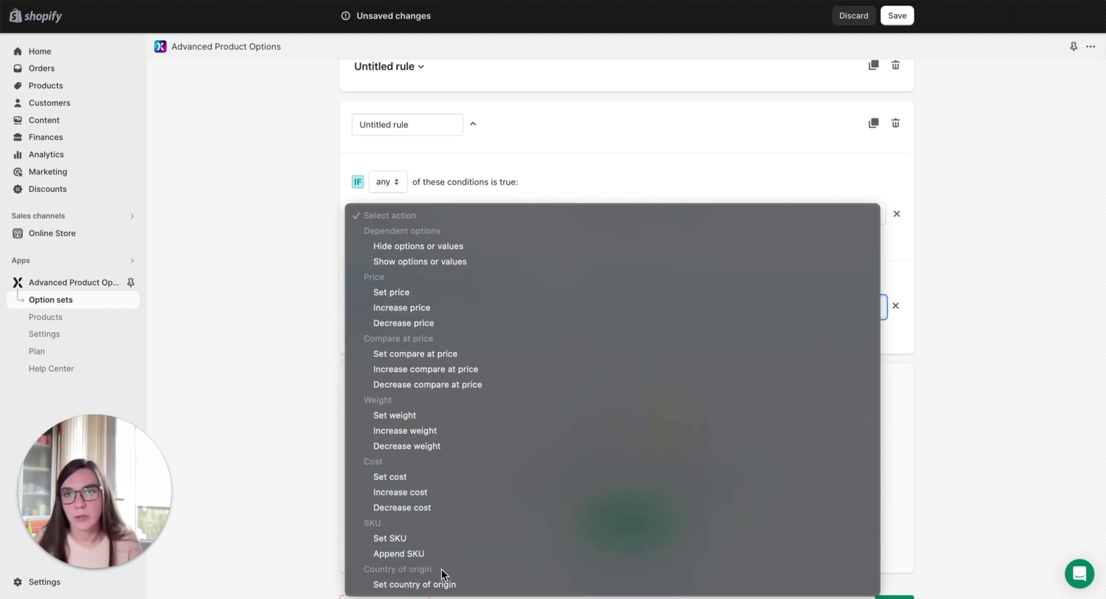
pyautogui.click(245, 264)
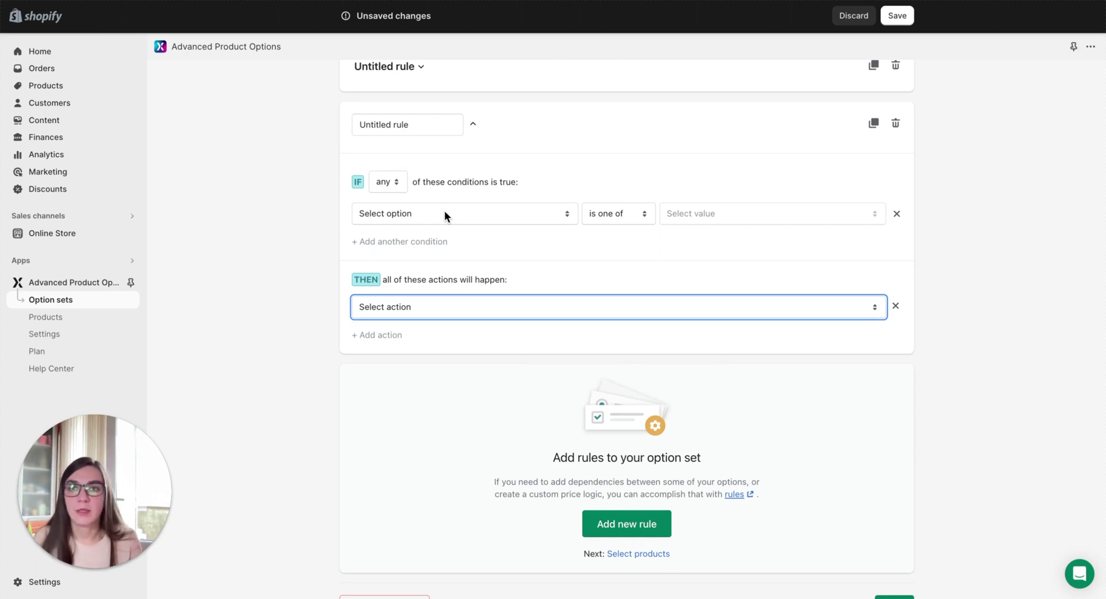
# Set the fourth rule's condition to Size is one of Small.
pyautogui.click(445, 212)
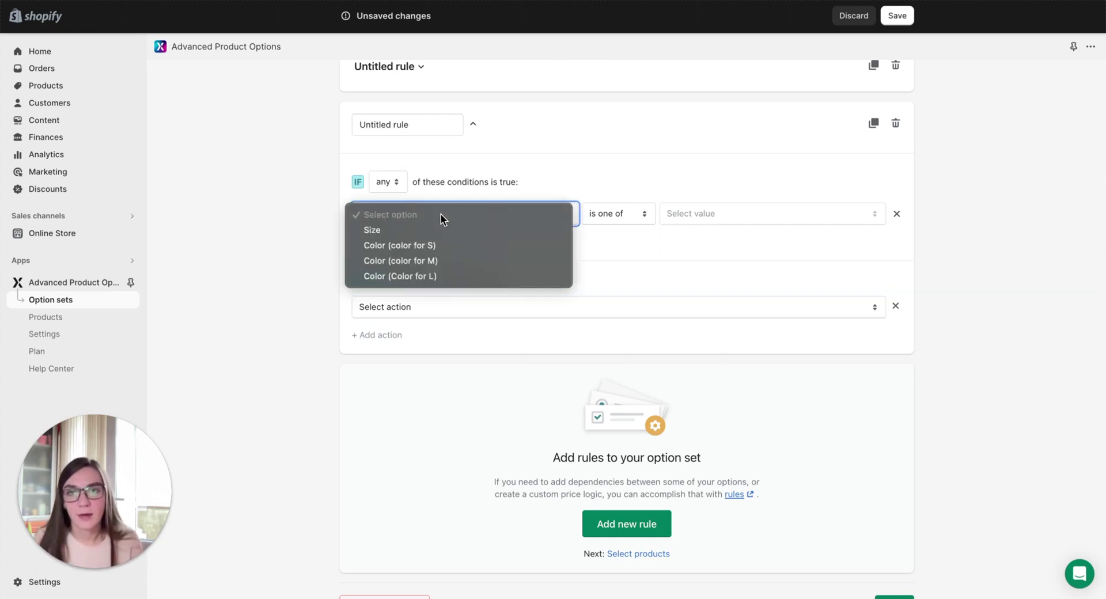
pyautogui.click(418, 229)
pyautogui.click(678, 222)
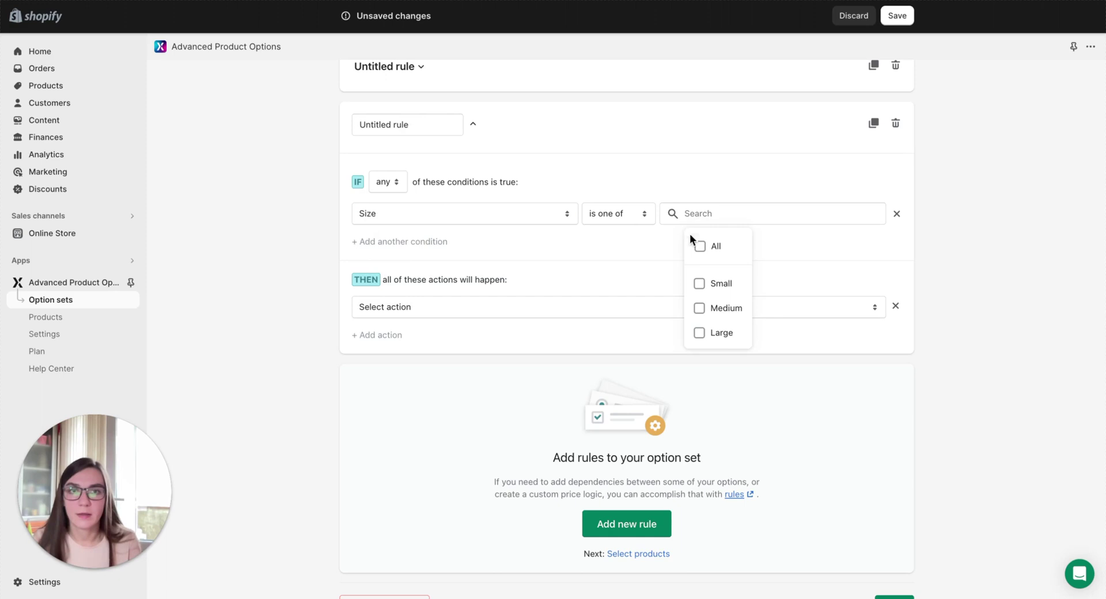
pyautogui.click(717, 283)
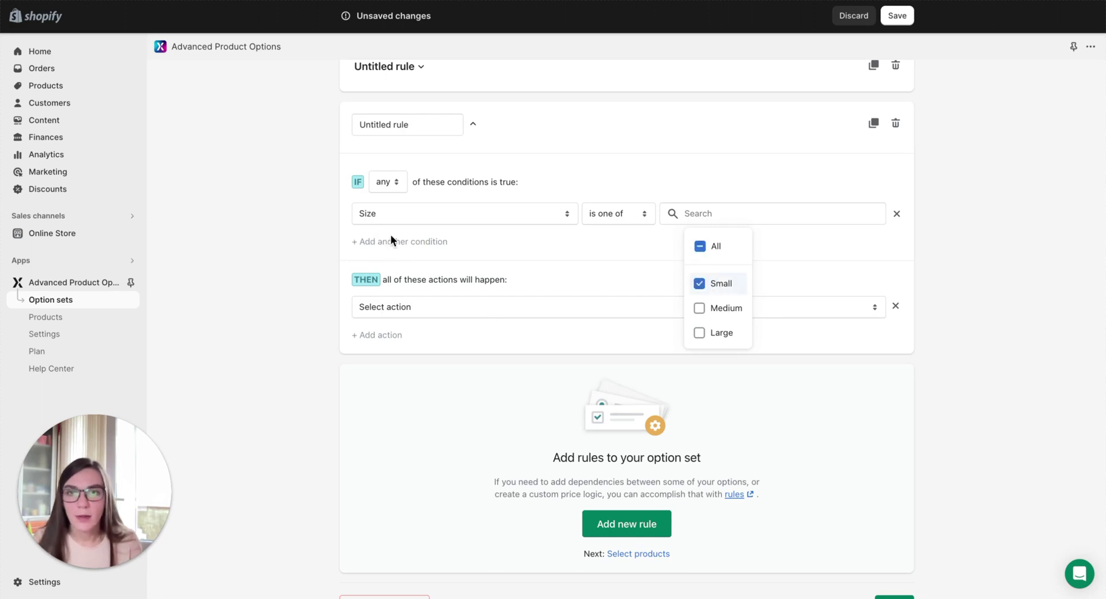
pyautogui.click(413, 243)
# Add a second condition: Color (color for S) is Black.
pyautogui.click(412, 243)
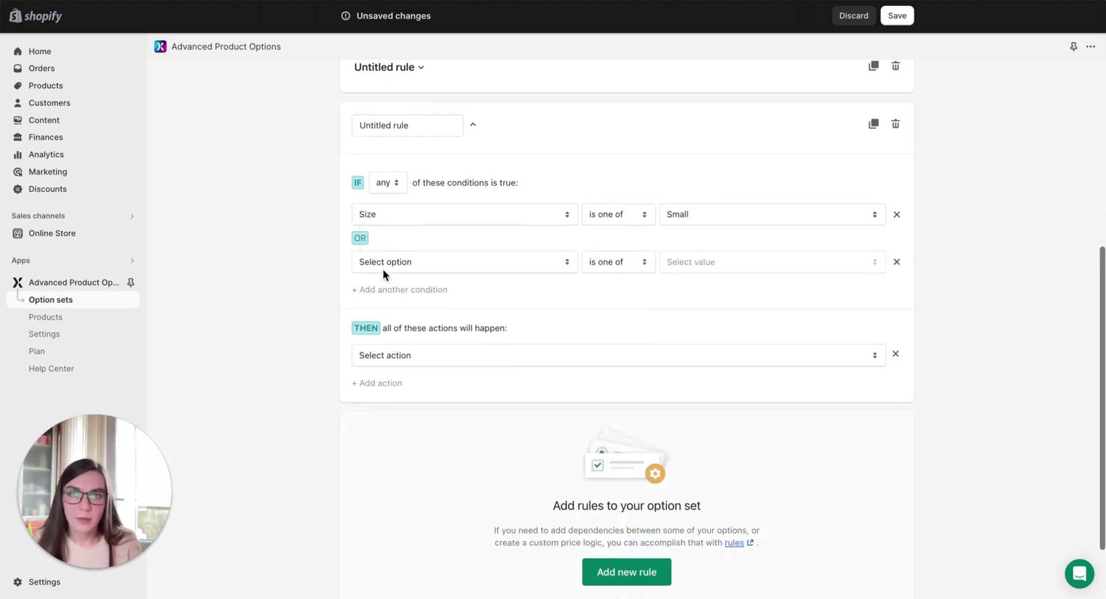
pyautogui.click(384, 263)
pyautogui.click(394, 293)
pyautogui.click(708, 262)
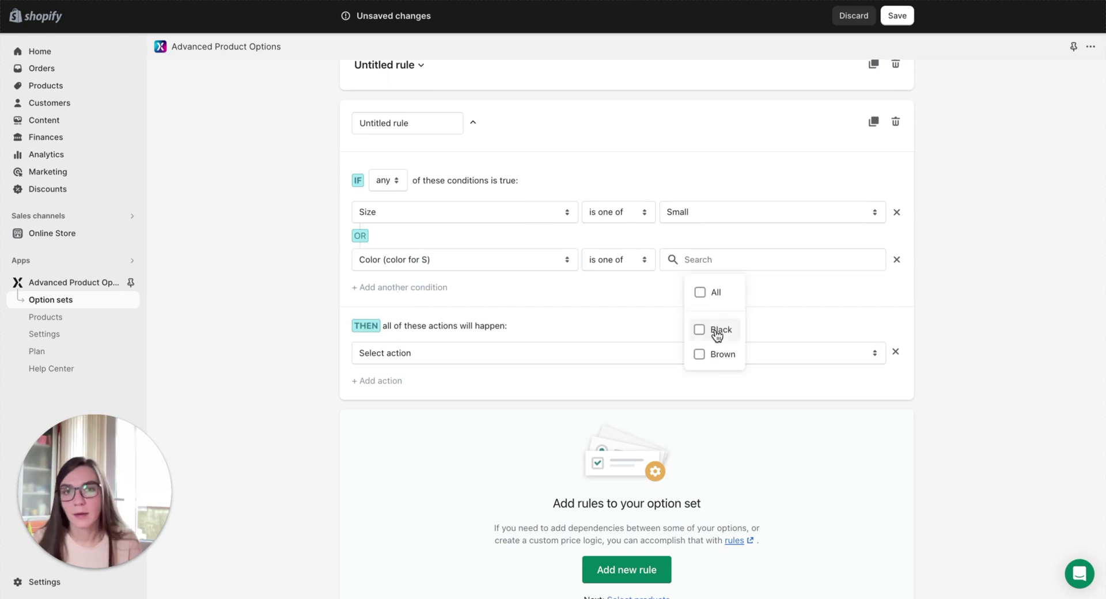
pyautogui.click(715, 330)
pyautogui.click(550, 337)
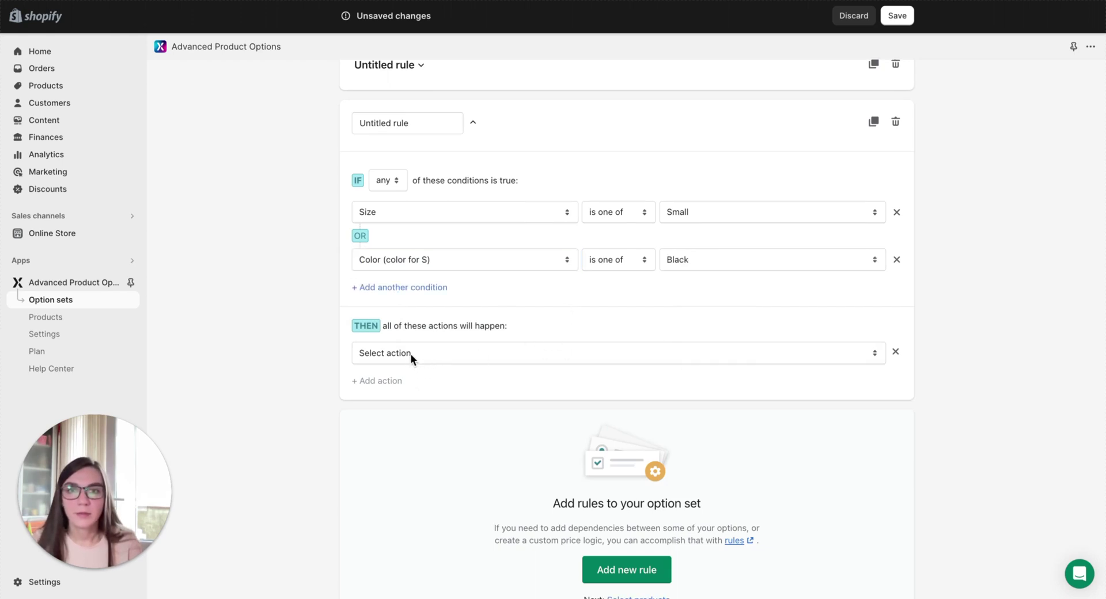
pyautogui.click(410, 353)
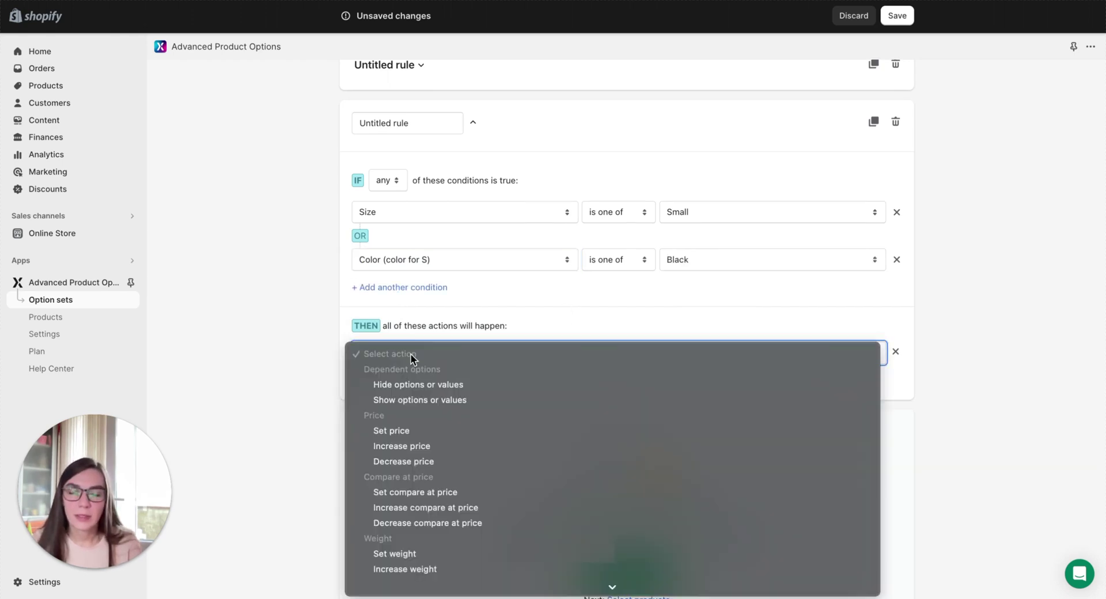
# Choose the Set price action with an amount of $20.
pyautogui.click(401, 430)
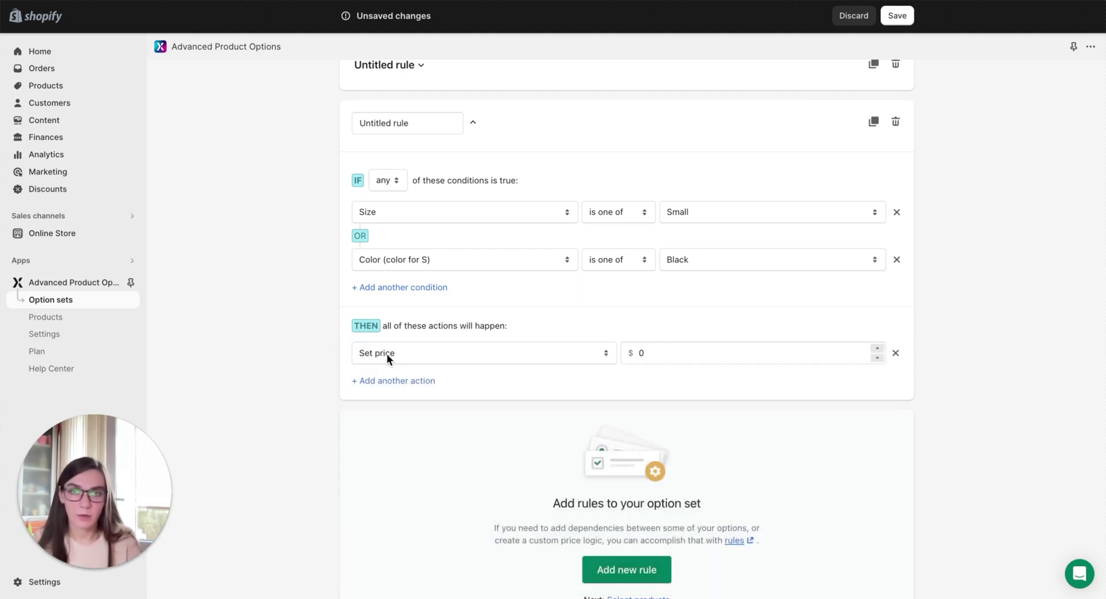
pyautogui.click(634, 353)
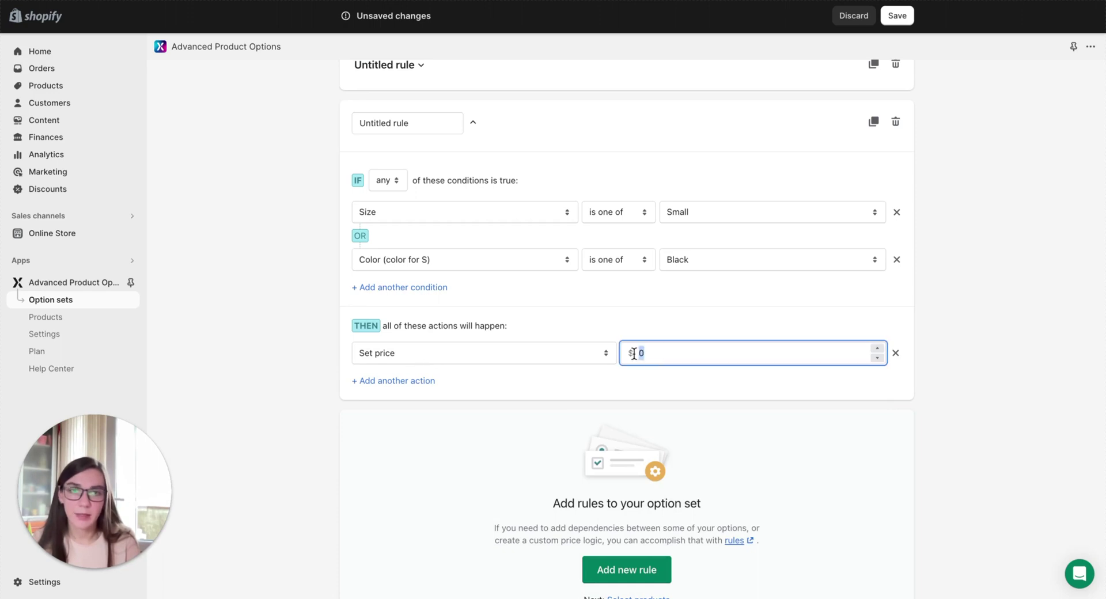
pyautogui.write('20')
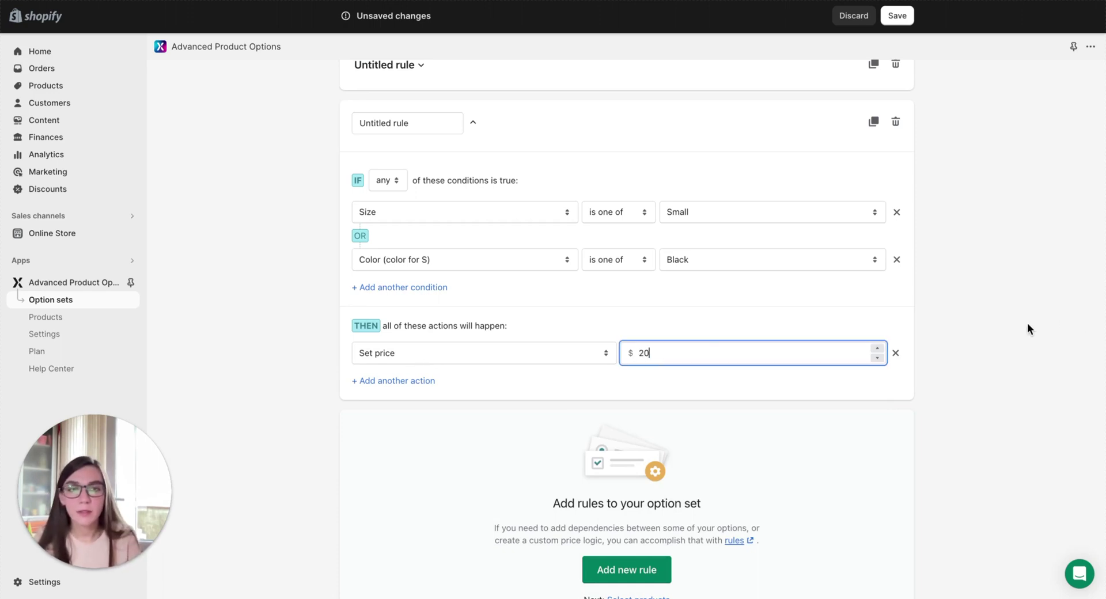
pyautogui.click(1009, 333)
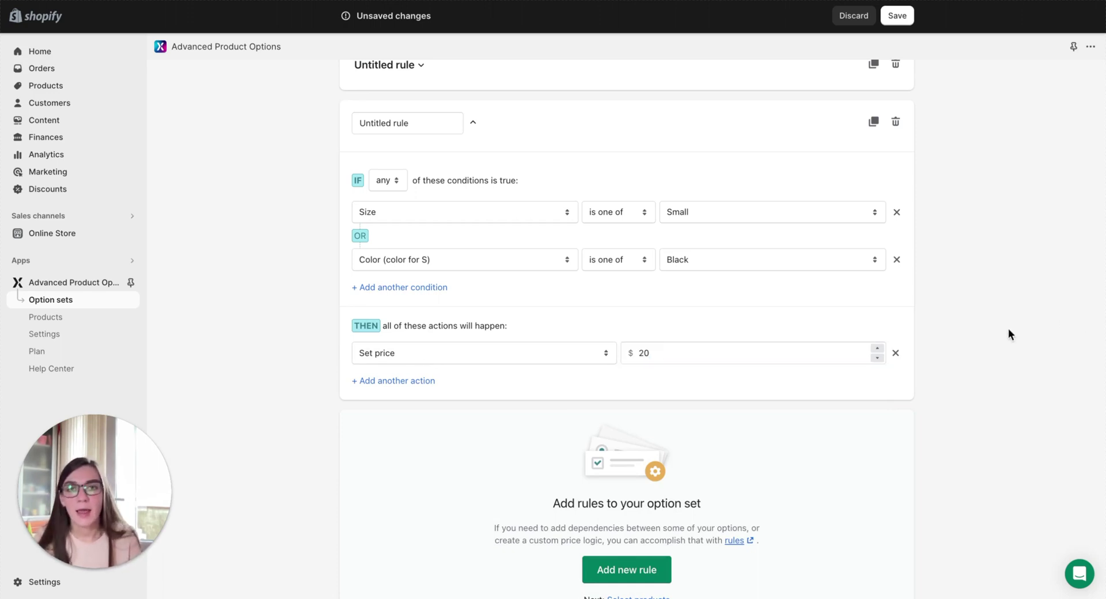
pyautogui.click(654, 353)
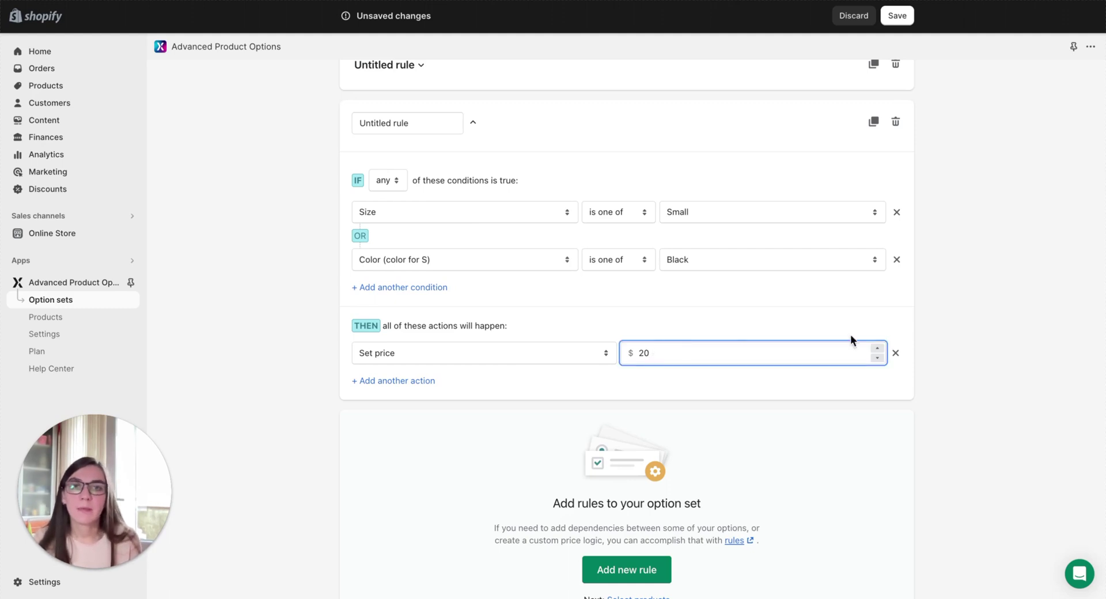
pyautogui.click(1010, 339)
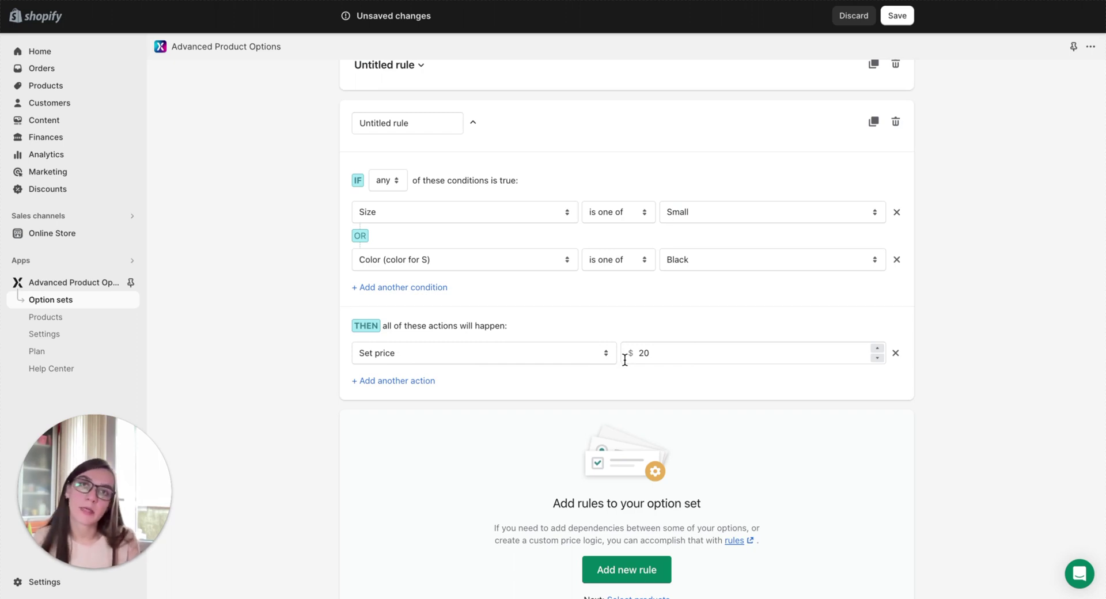
# Look over the Options tab and the list of option types that can be added.
pyautogui.scroll(4, 310, 329)
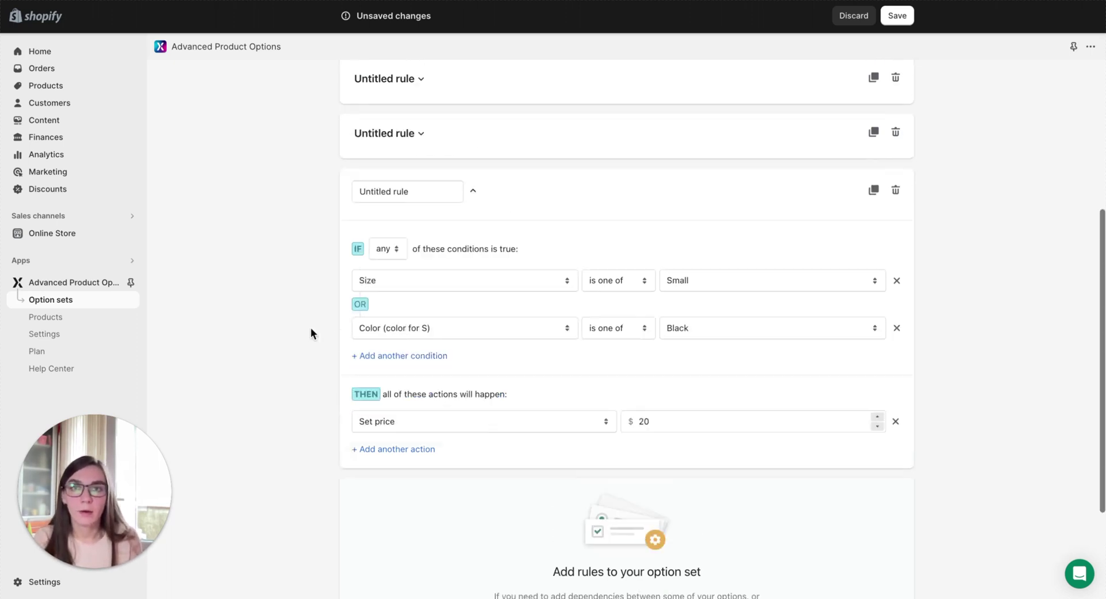
pyautogui.click(373, 131)
pyautogui.scroll(-1, 292, 337)
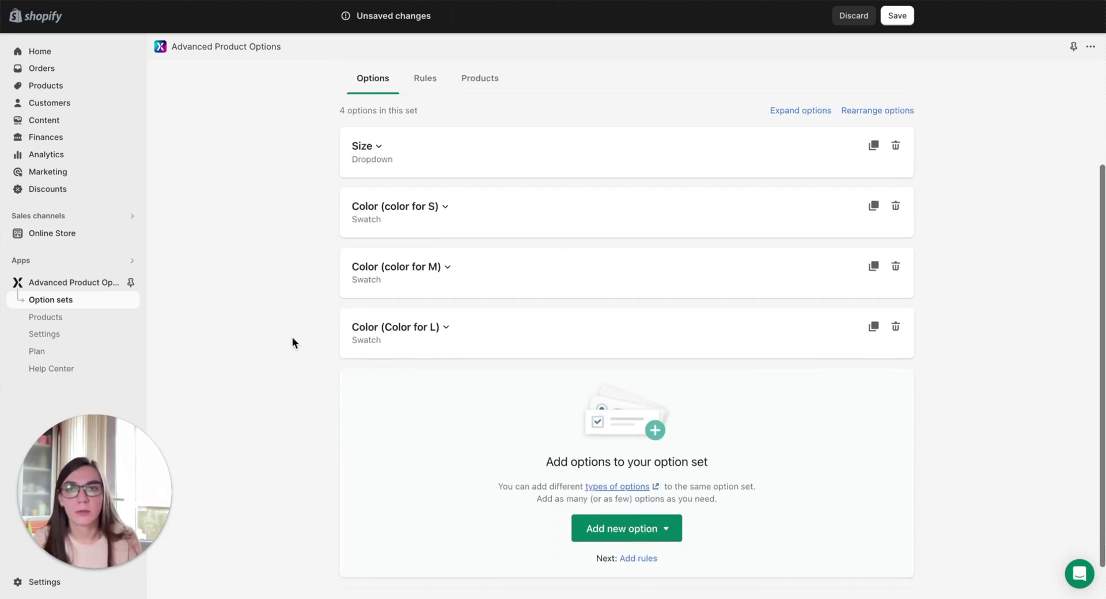
pyautogui.click(617, 527)
pyautogui.scroll(-1, 347, 461)
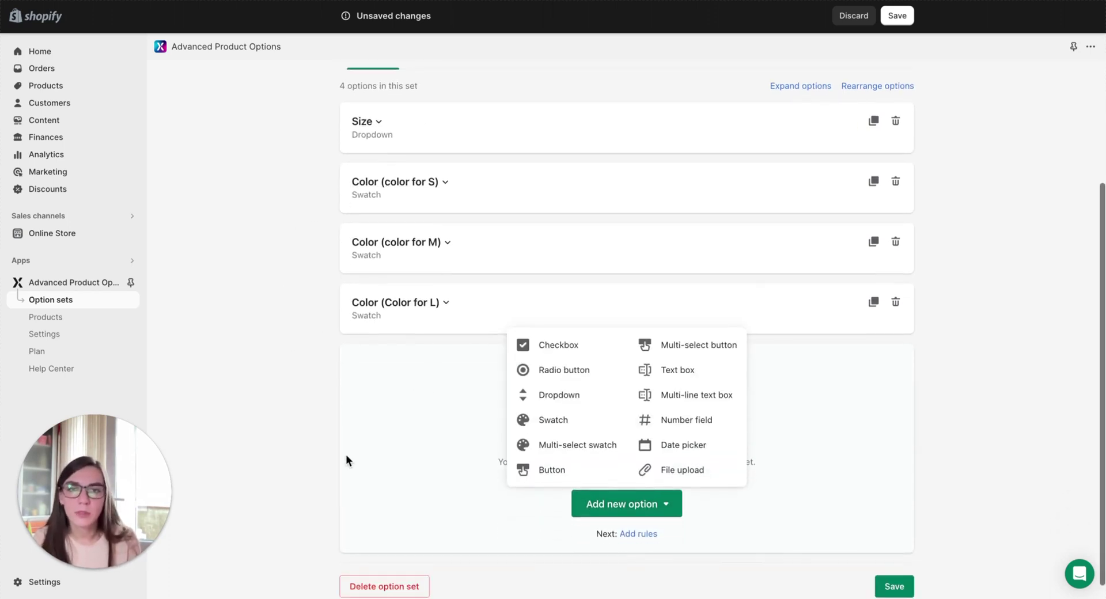
pyautogui.click(273, 413)
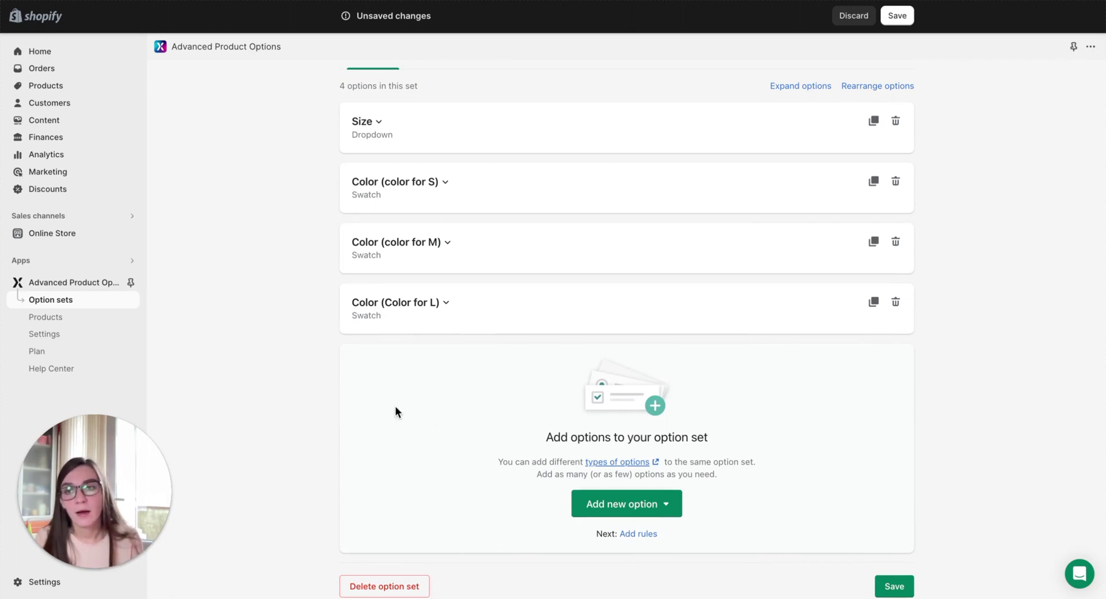
pyautogui.scroll(3, 403, 392)
# Return to Rules and reopen the fourth rule's action list, leaving Set price in place.
pyautogui.click(420, 221)
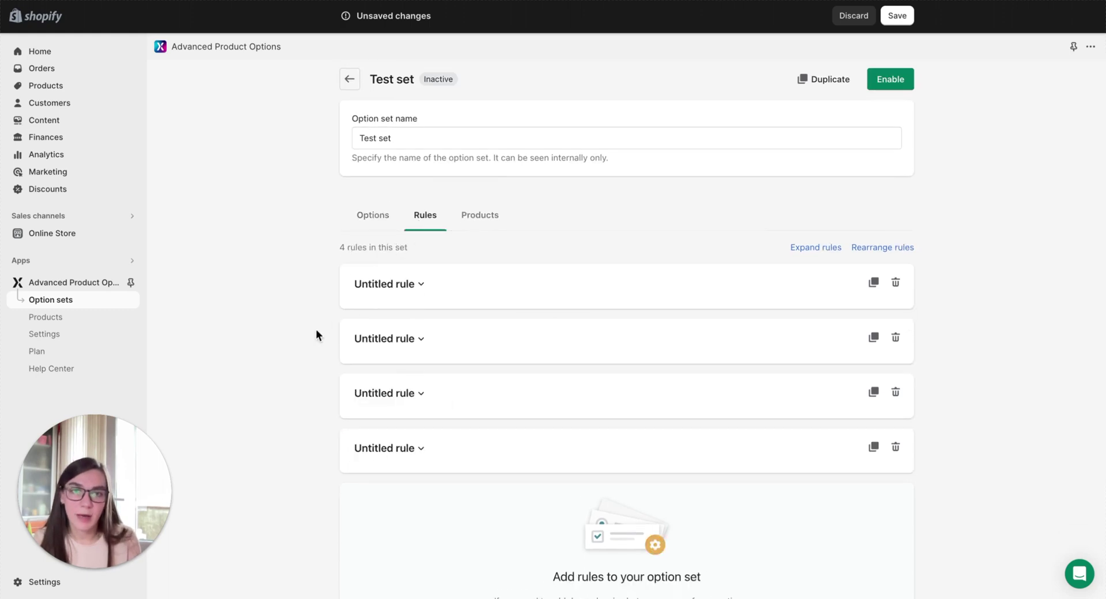
pyautogui.scroll(-3, 314, 416)
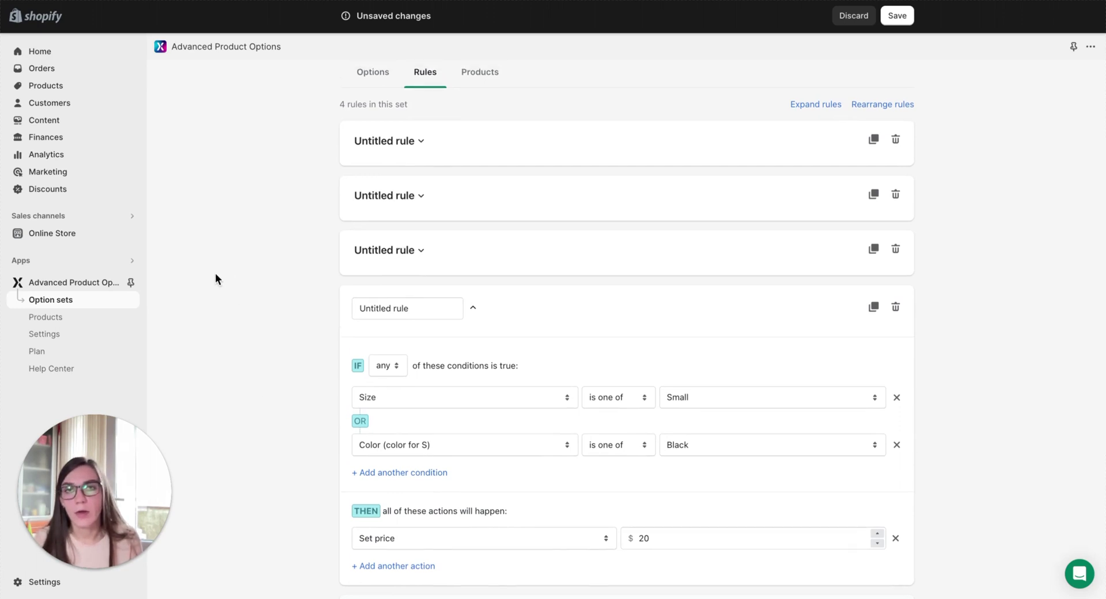
pyautogui.scroll(-3, 262, 388)
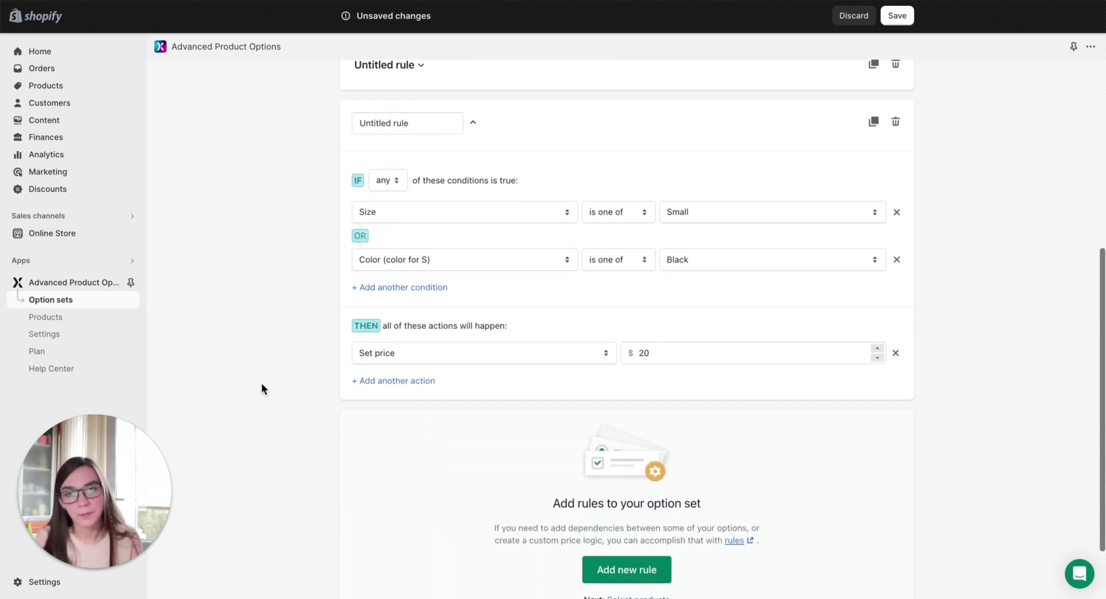
pyautogui.click(414, 354)
pyautogui.click(926, 364)
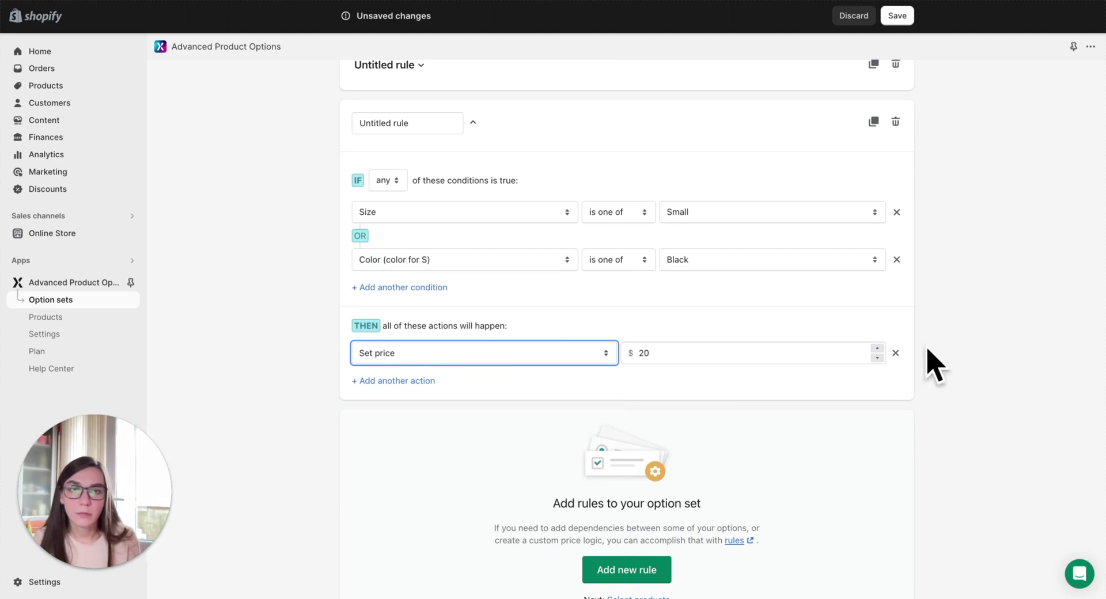
# Replace the Set price action with an Increase price action of $5.
pyautogui.click(897, 356)
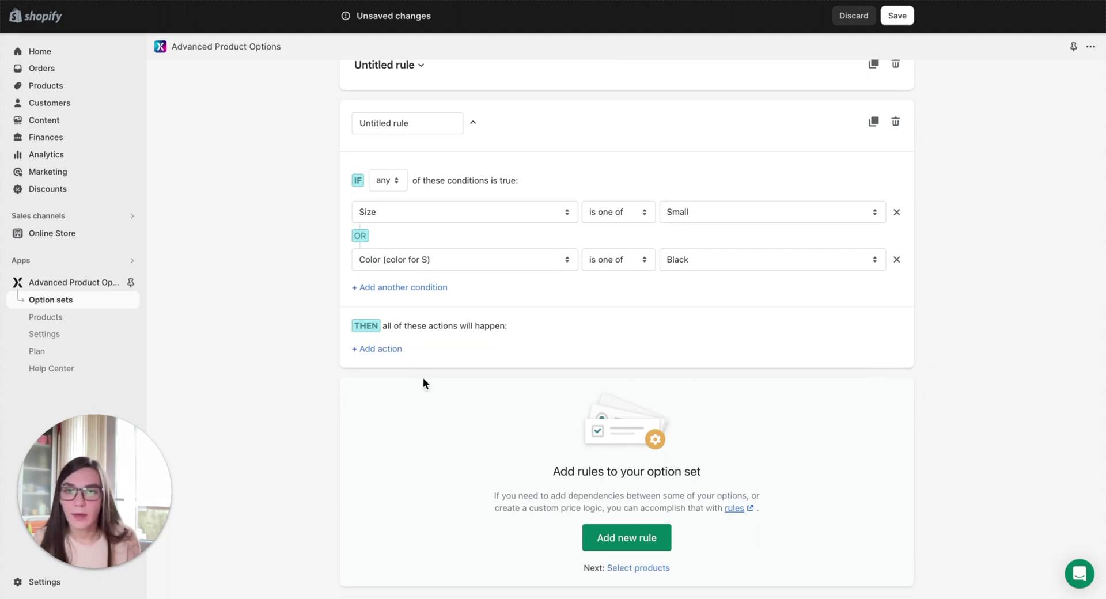
pyautogui.click(375, 350)
pyautogui.scroll(-2, 369, 323)
pyautogui.click(375, 286)
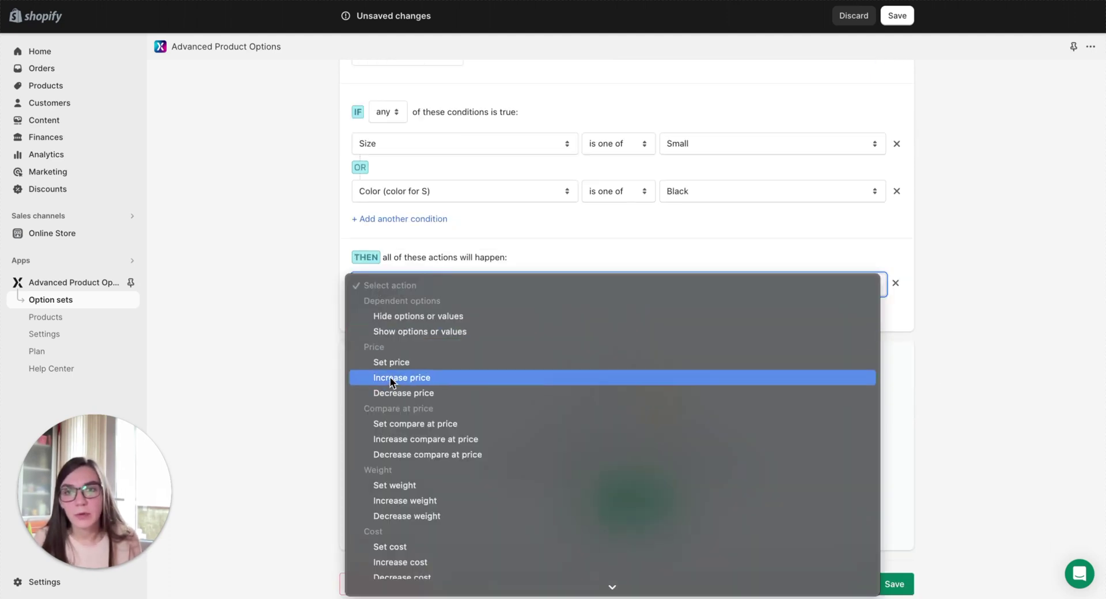
pyautogui.click(389, 377)
pyautogui.moveTo(664, 278); pyautogui.dragTo(624, 284)
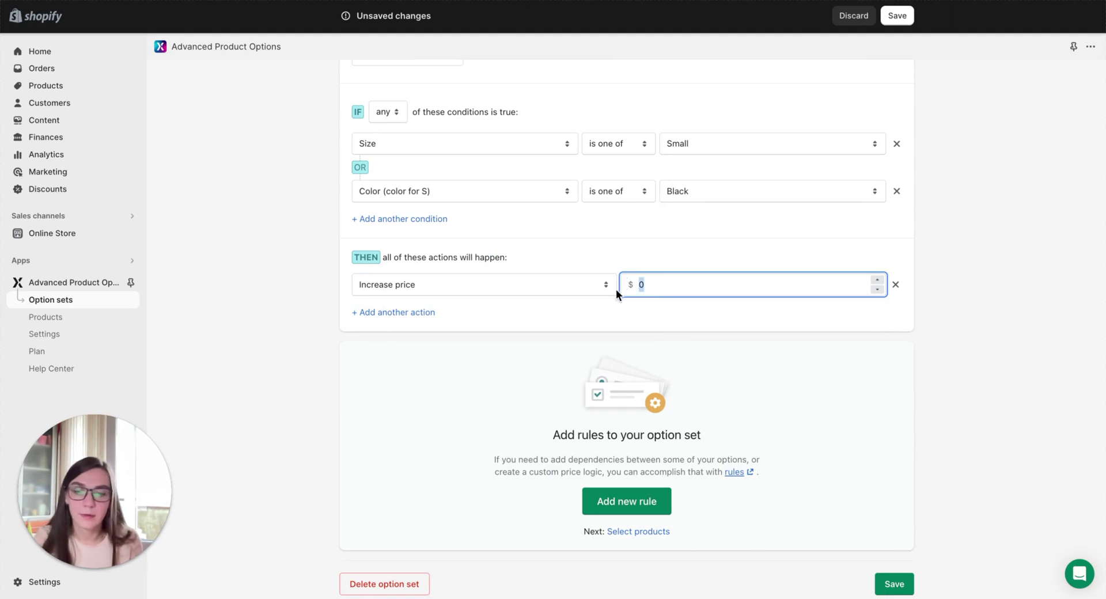
pyautogui.write('5')
pyautogui.click(245, 291)
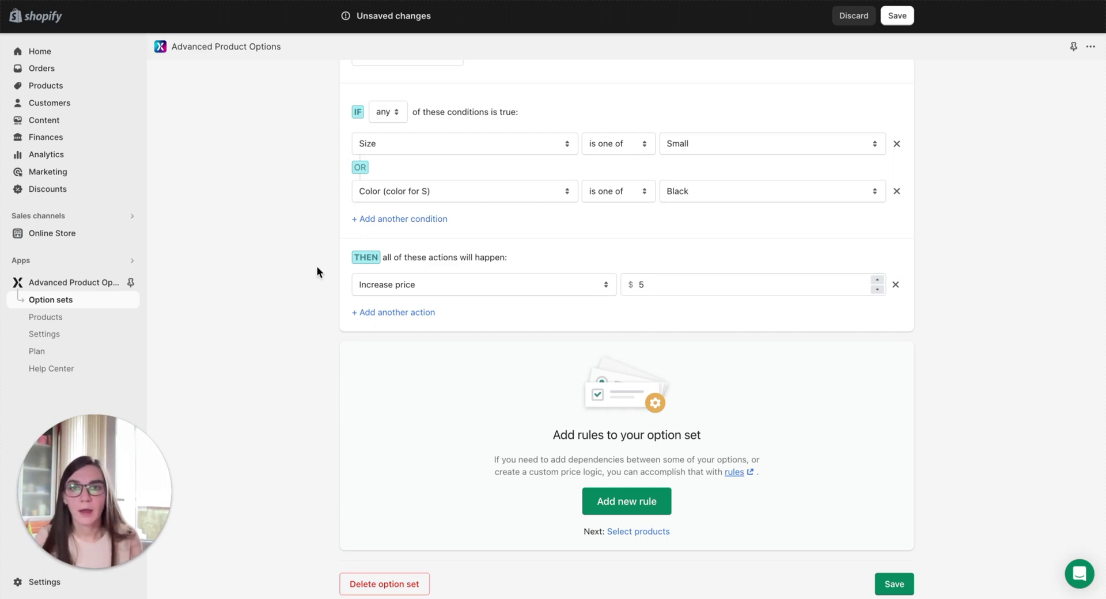
pyautogui.scroll(-1, 305, 273)
# Add a fifth rule whose action is Set SKU.
pyautogui.click(627, 487)
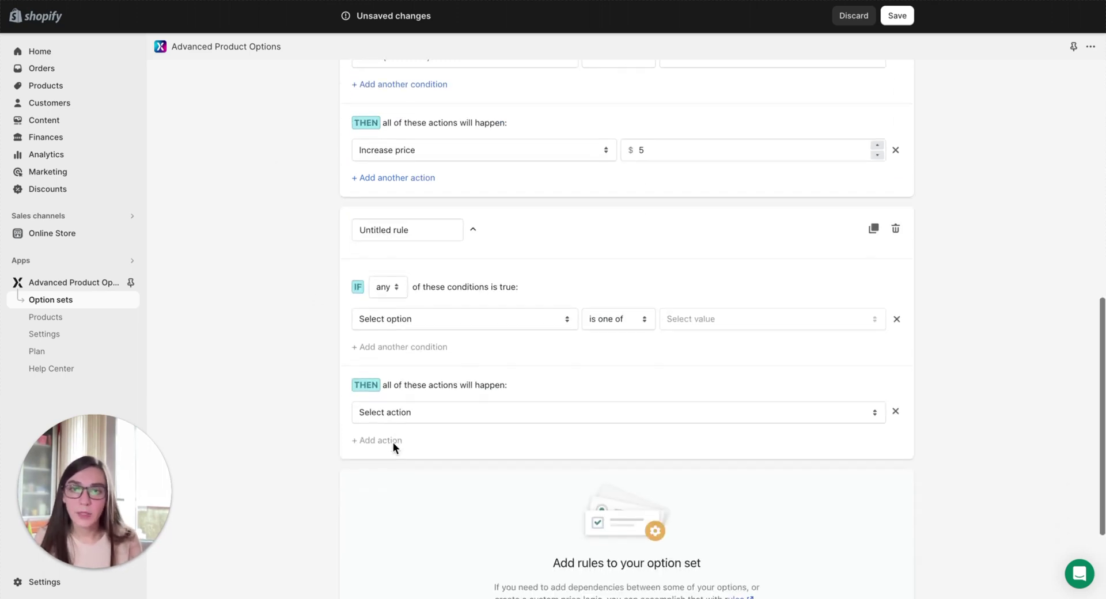
pyautogui.click(397, 412)
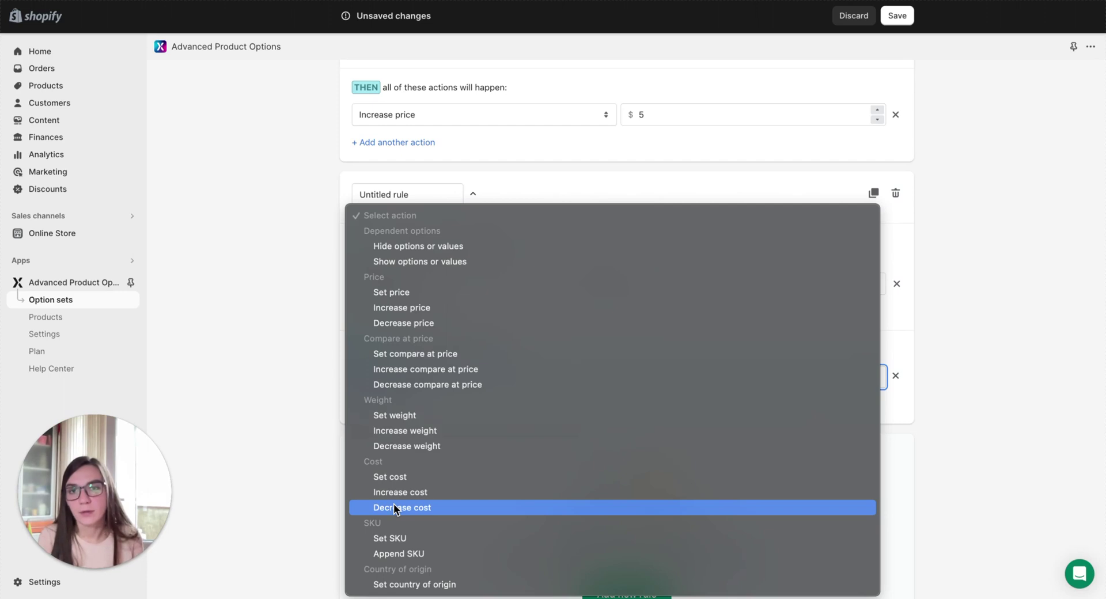
pyautogui.click(400, 537)
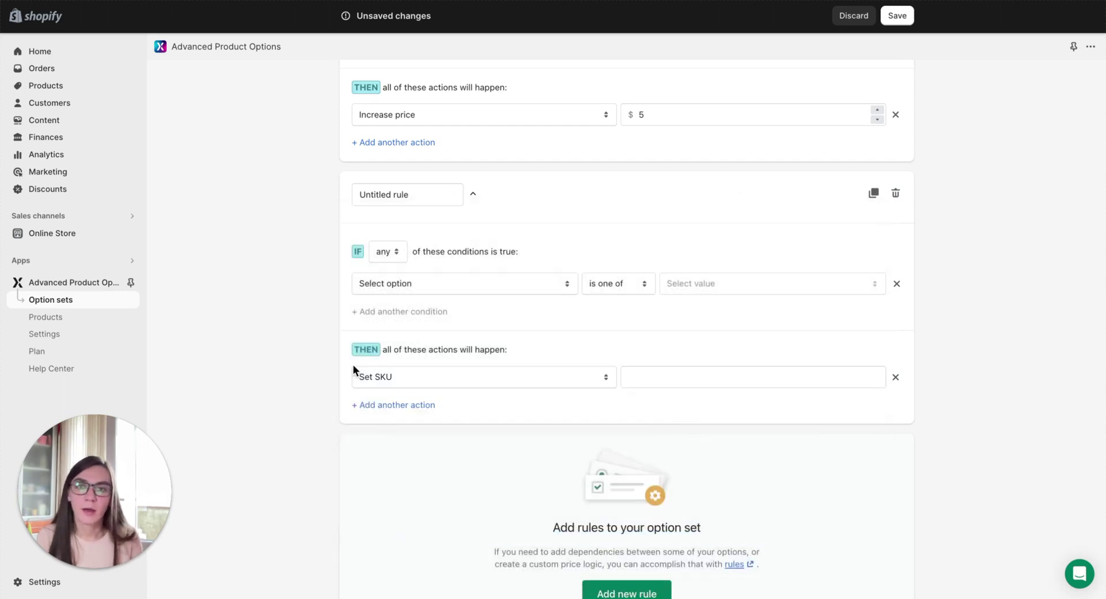
pyautogui.click(404, 377)
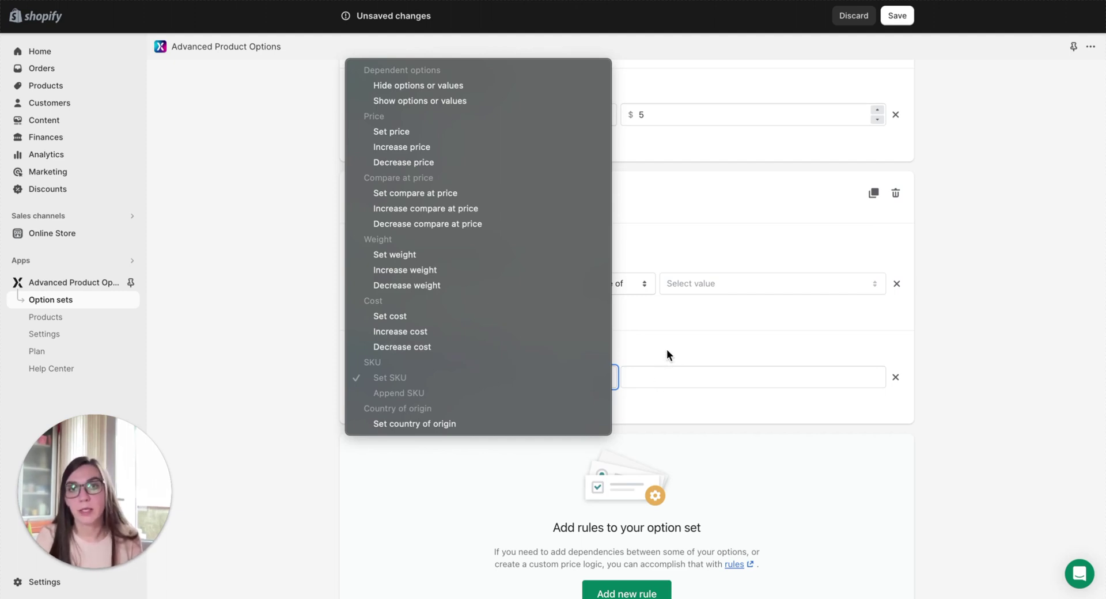
pyautogui.click(271, 314)
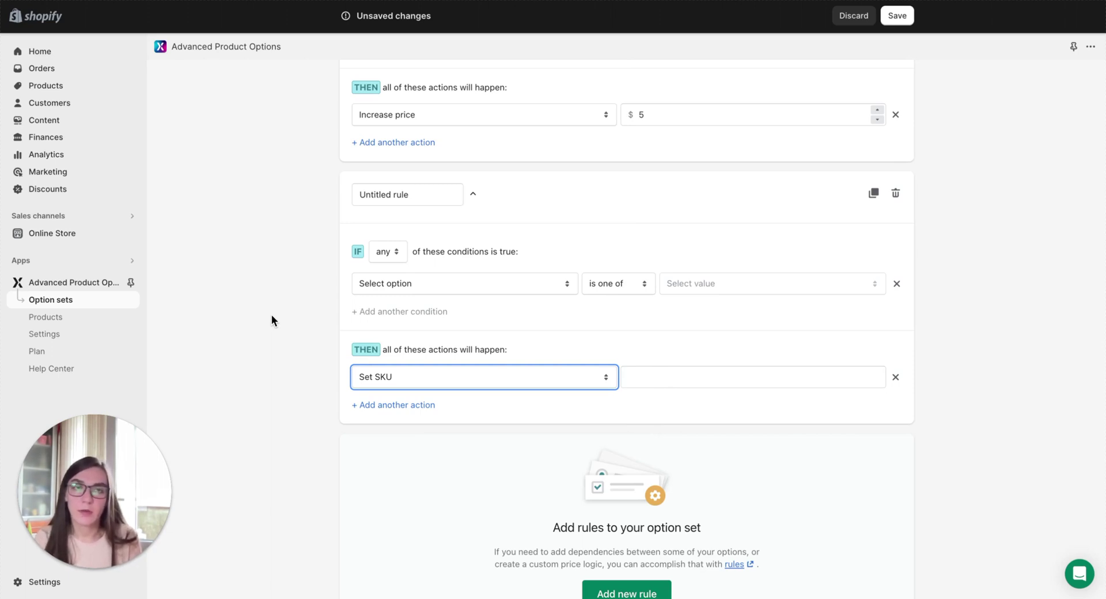
pyautogui.scroll(10, 272, 315)
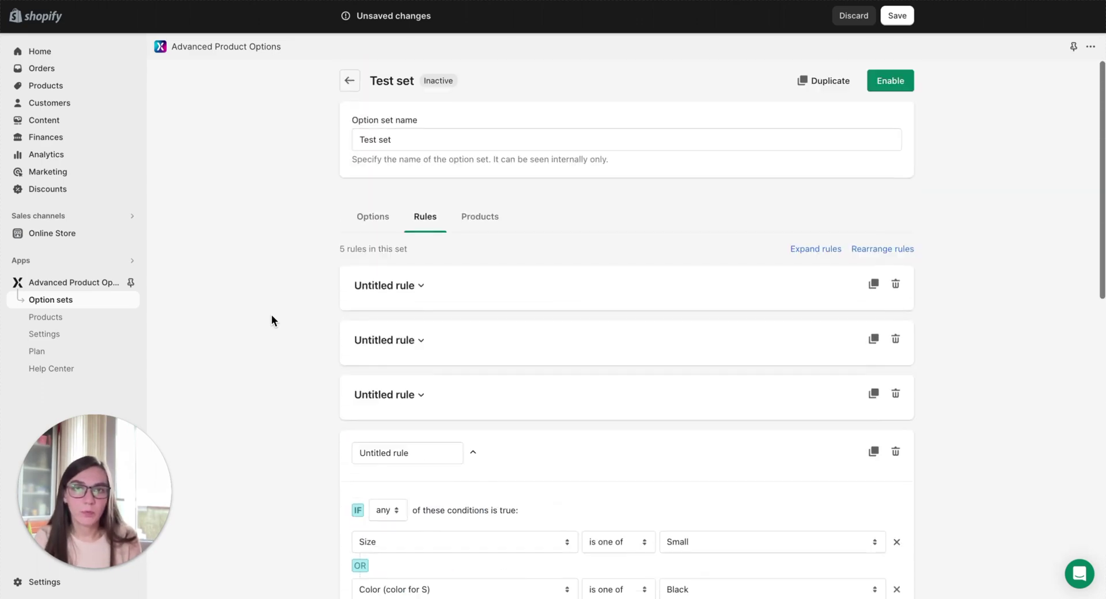
pyautogui.scroll(-3, 383, 276)
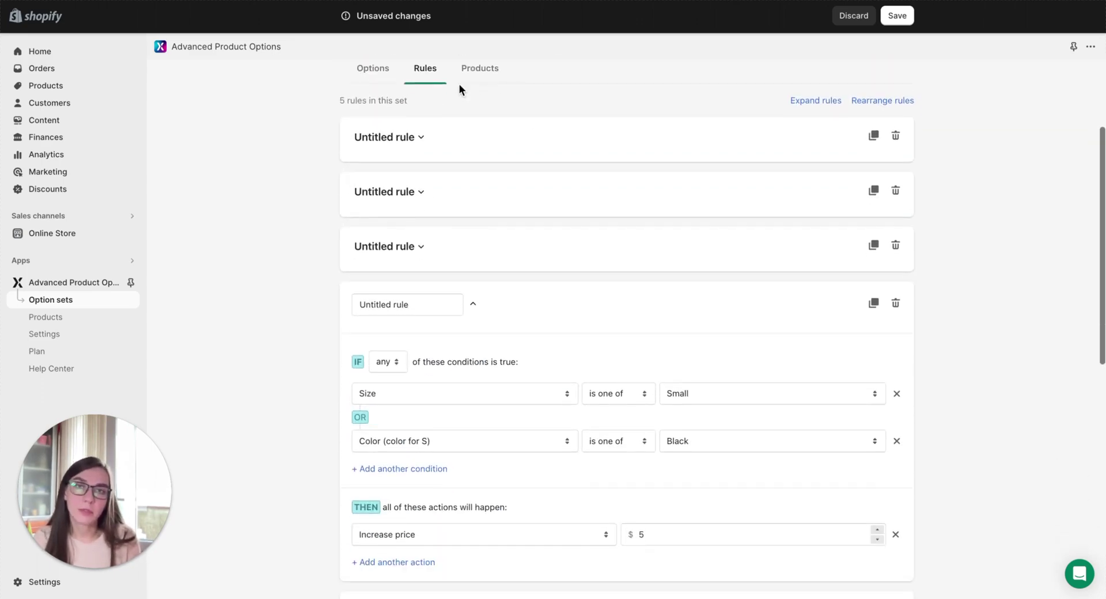